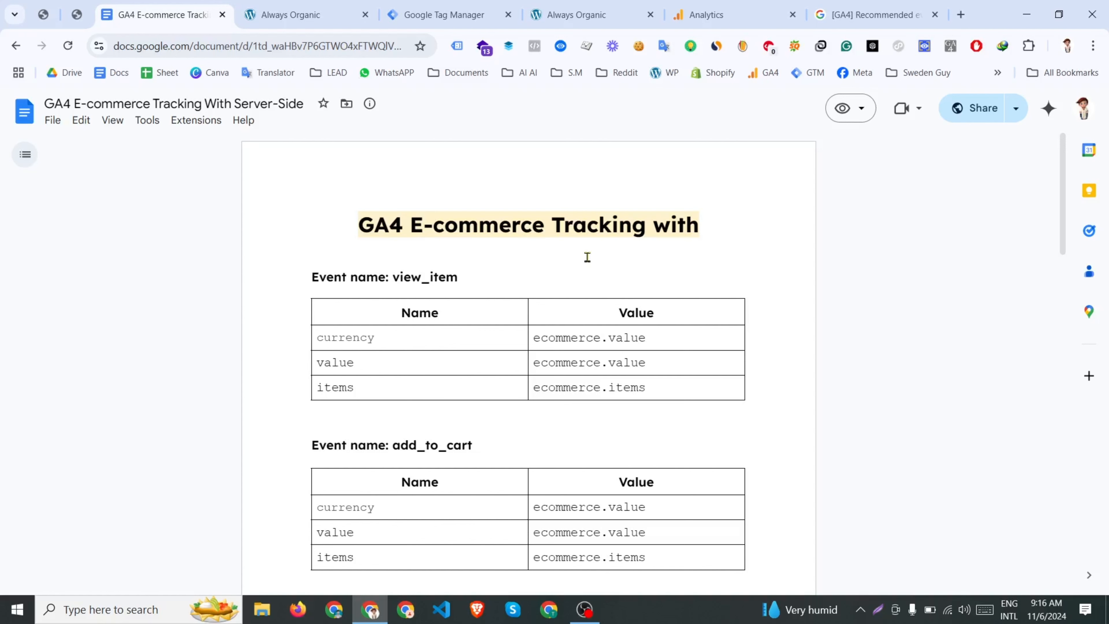
pyautogui.click(467, 6)
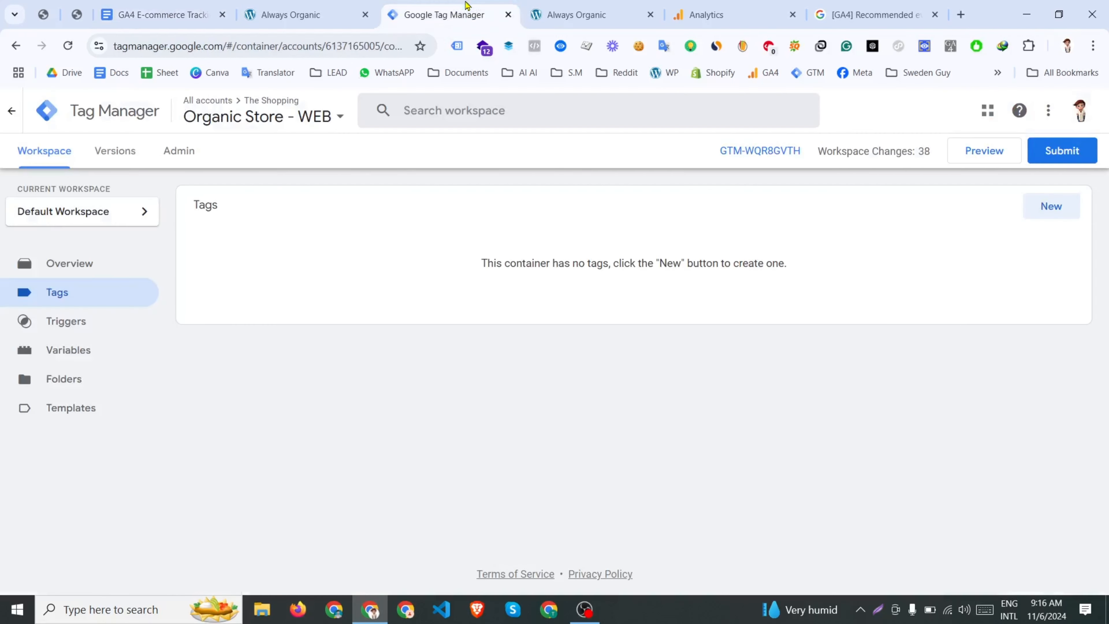
pyautogui.click(742, 6)
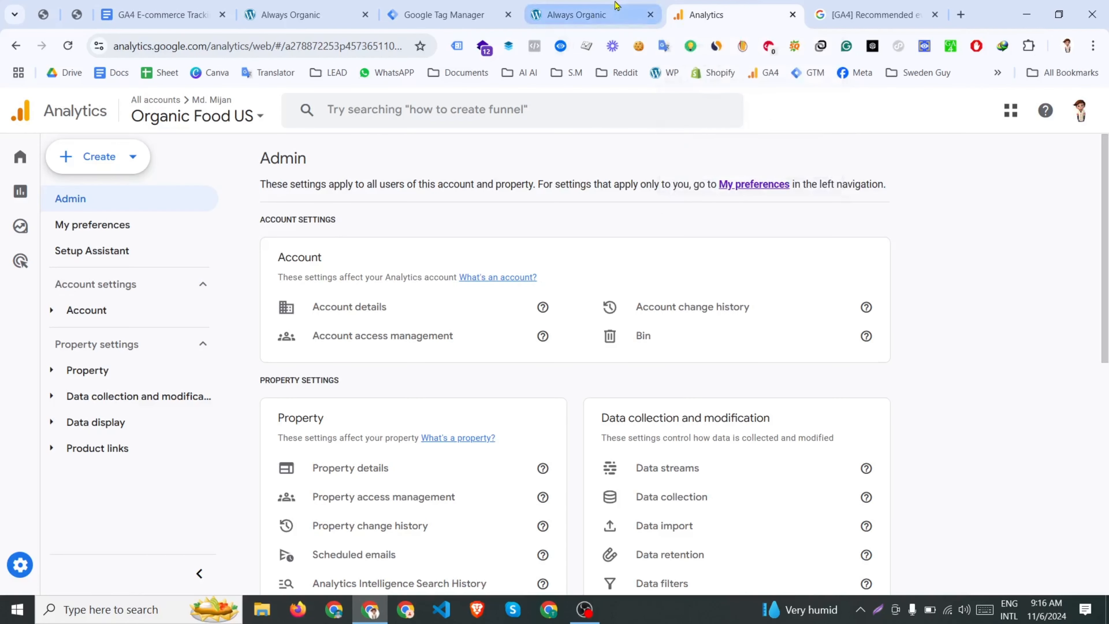
pyautogui.click(296, 15)
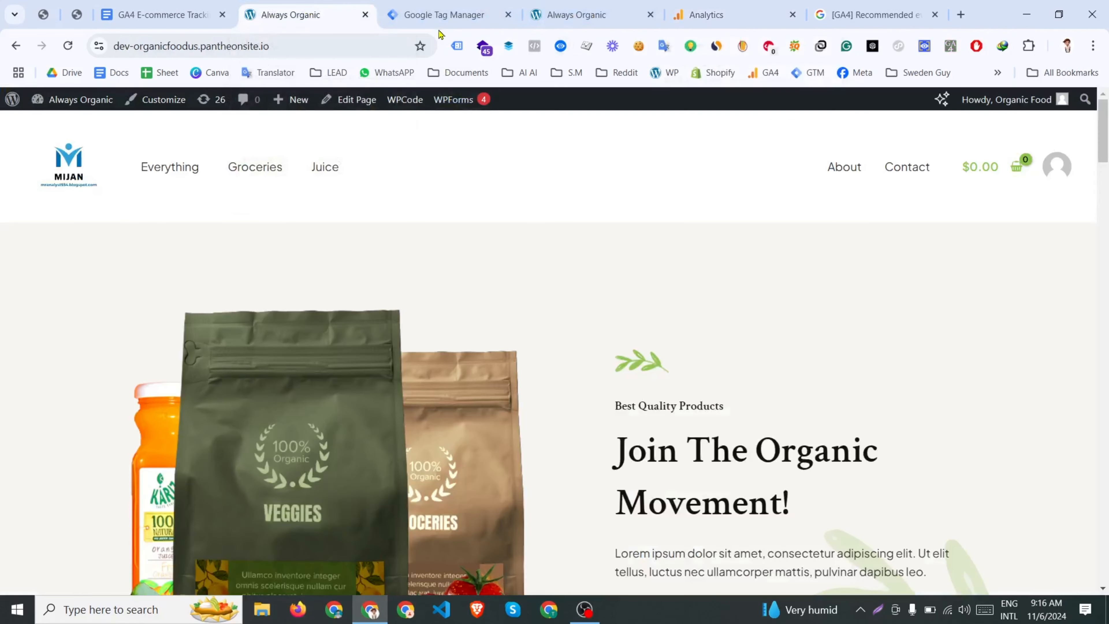
pyautogui.click(441, 16)
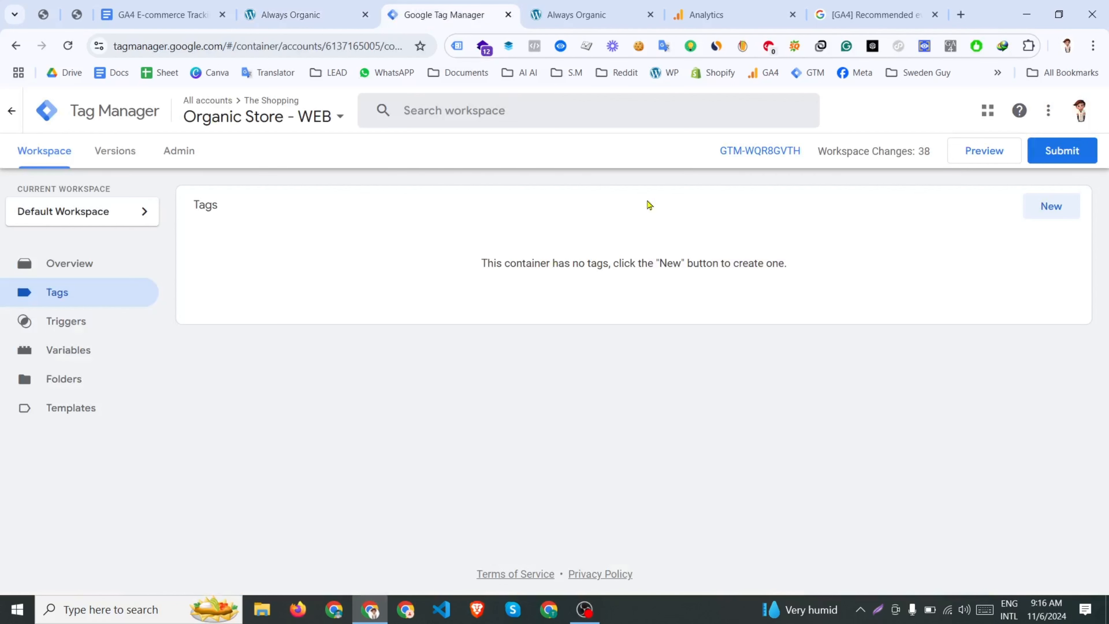
pyautogui.click(715, 14)
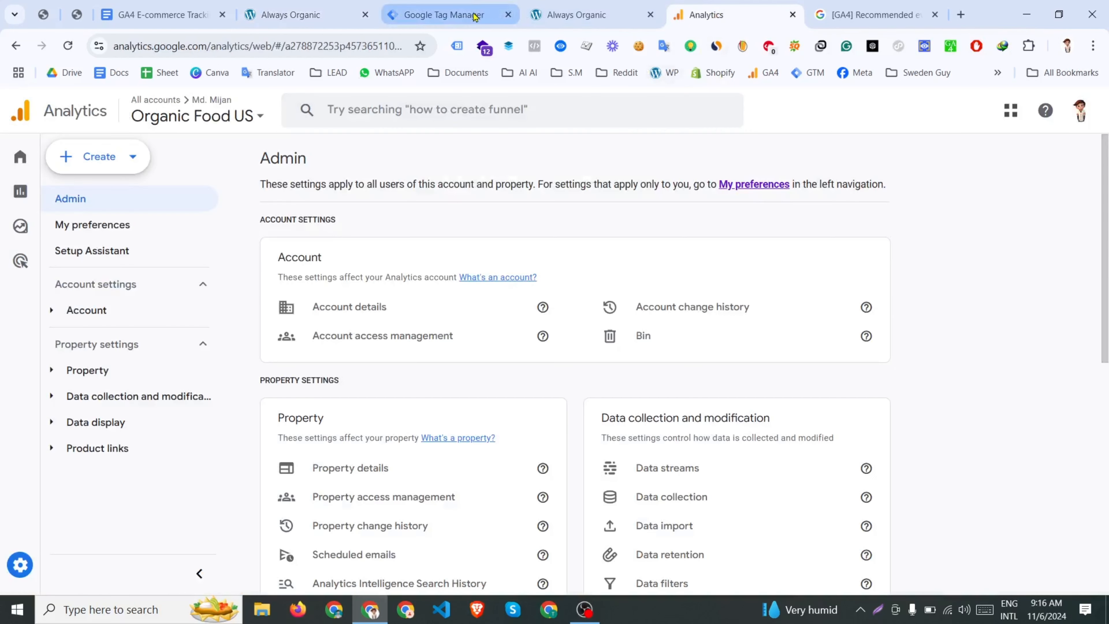
pyautogui.click(445, 15)
# Step: Open the Always Organic store's WordPress dashboard and go to its plugins
pyautogui.click(295, 16)
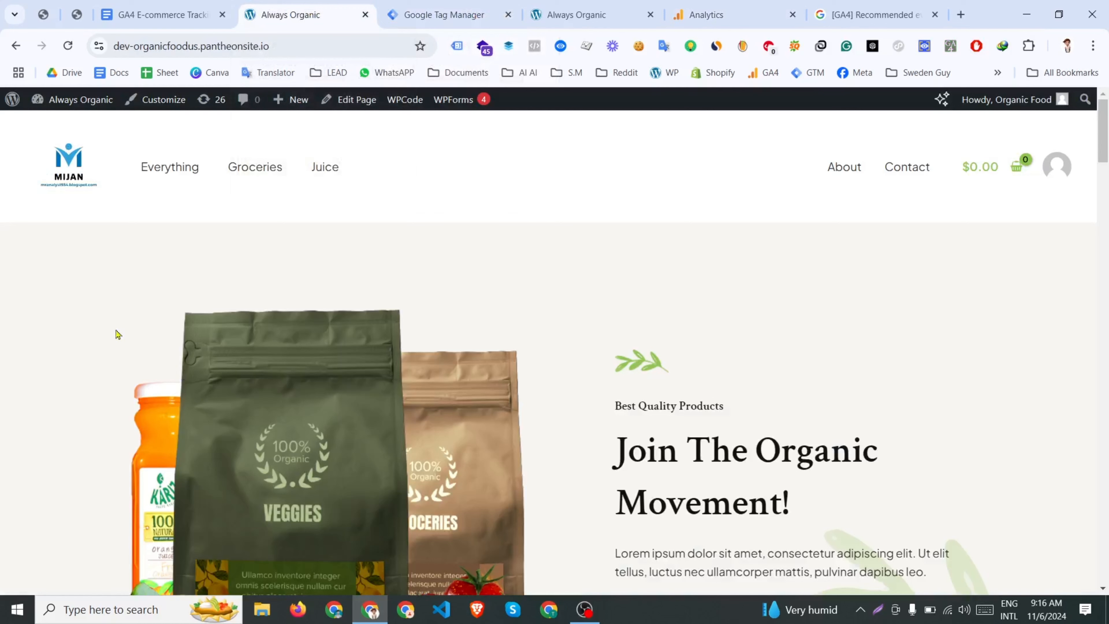
pyautogui.moveTo(71, 112)
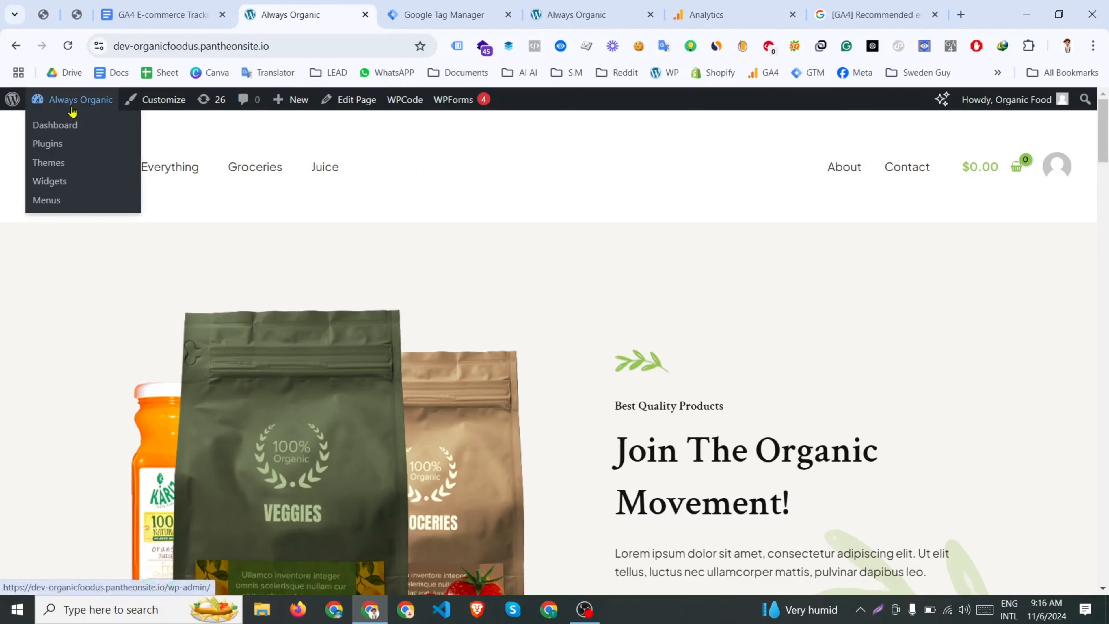
pyautogui.click(49, 129)
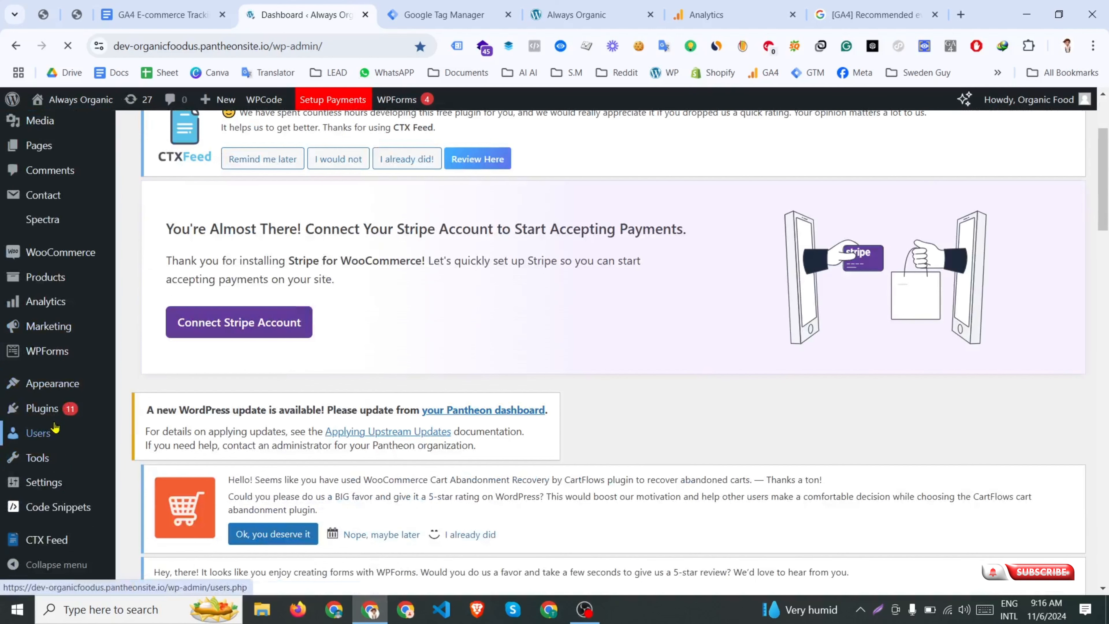
pyautogui.click(52, 415)
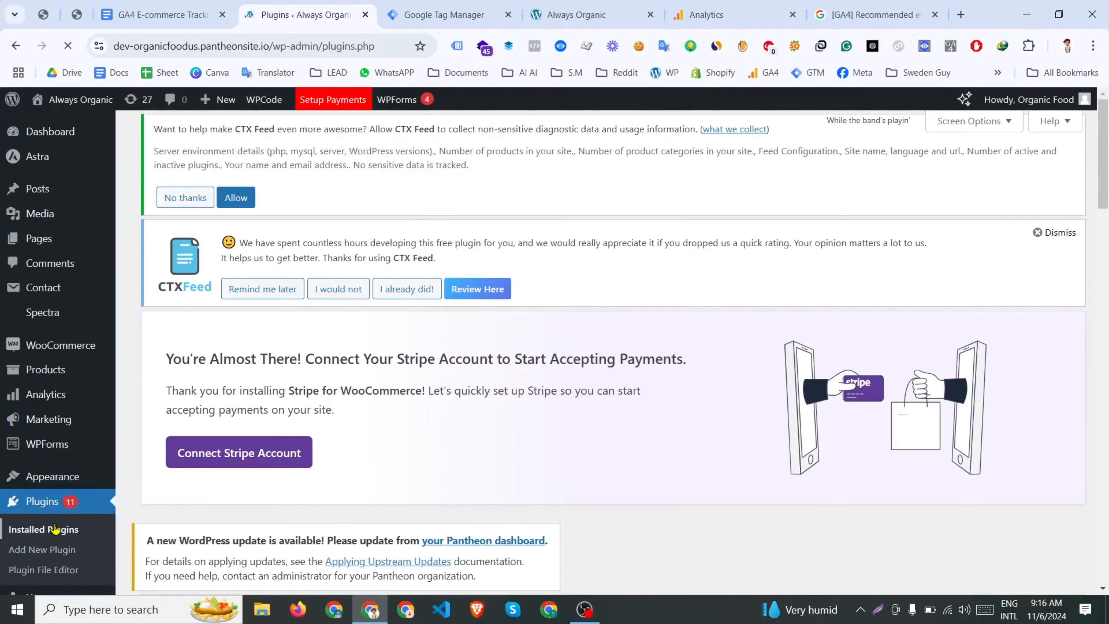
# Step: Find the GTM4WP Google Tag Manager plugin among the plugins to add, then install and activate it
pyautogui.scroll(-1, 55, 530)
pyautogui.write('GT')
pyautogui.write('M')
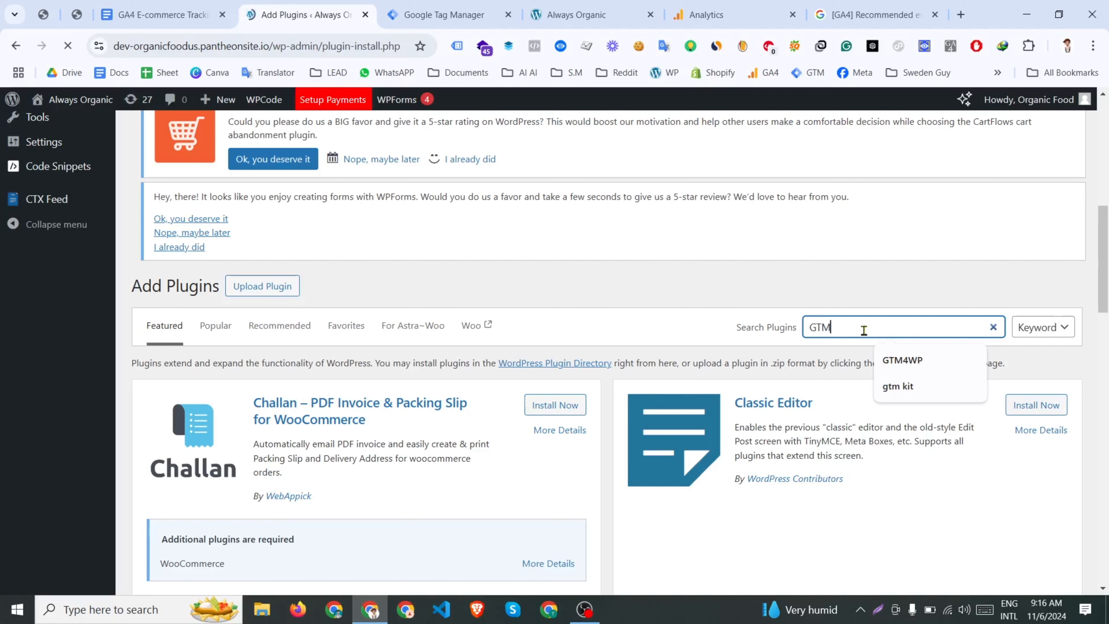
pyautogui.write('4WP')
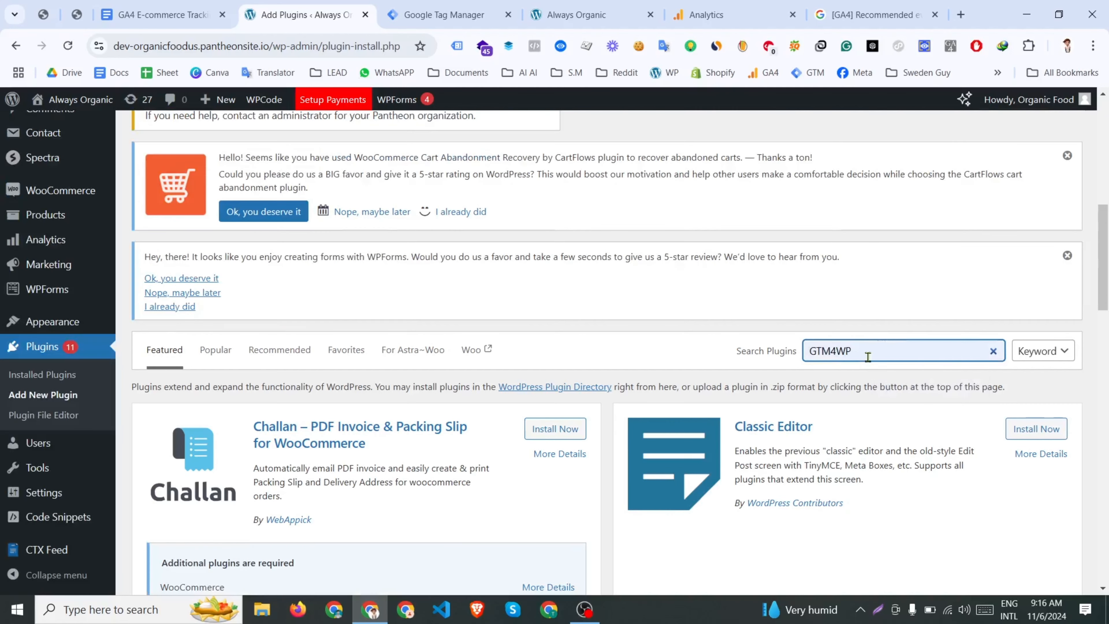
pyautogui.scroll(-5, 764, 494)
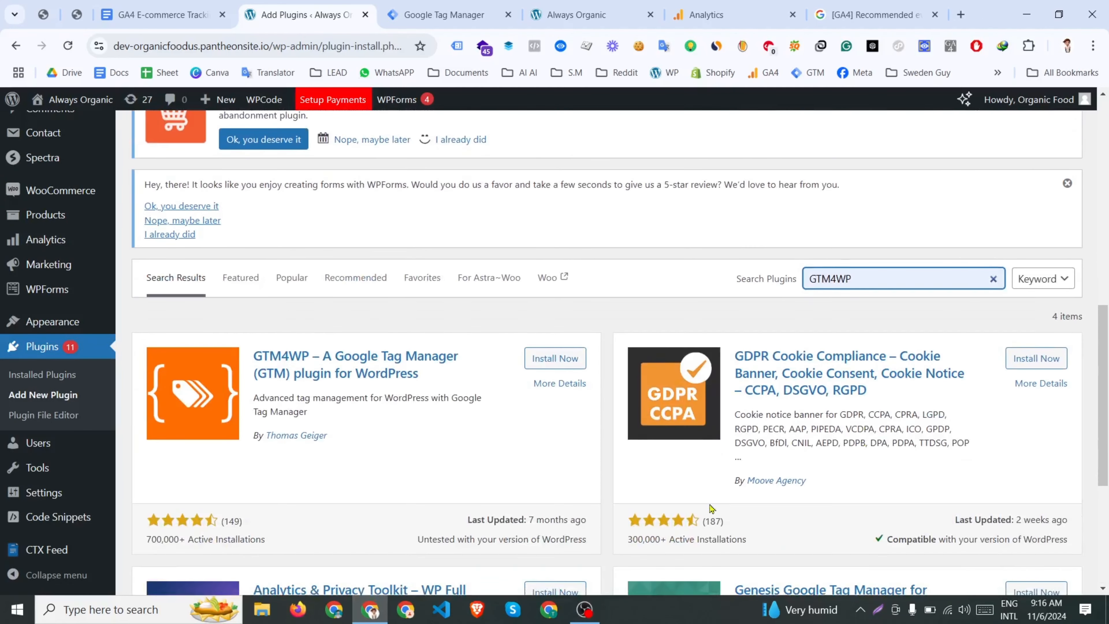
pyautogui.click(559, 365)
pyautogui.click(578, 147)
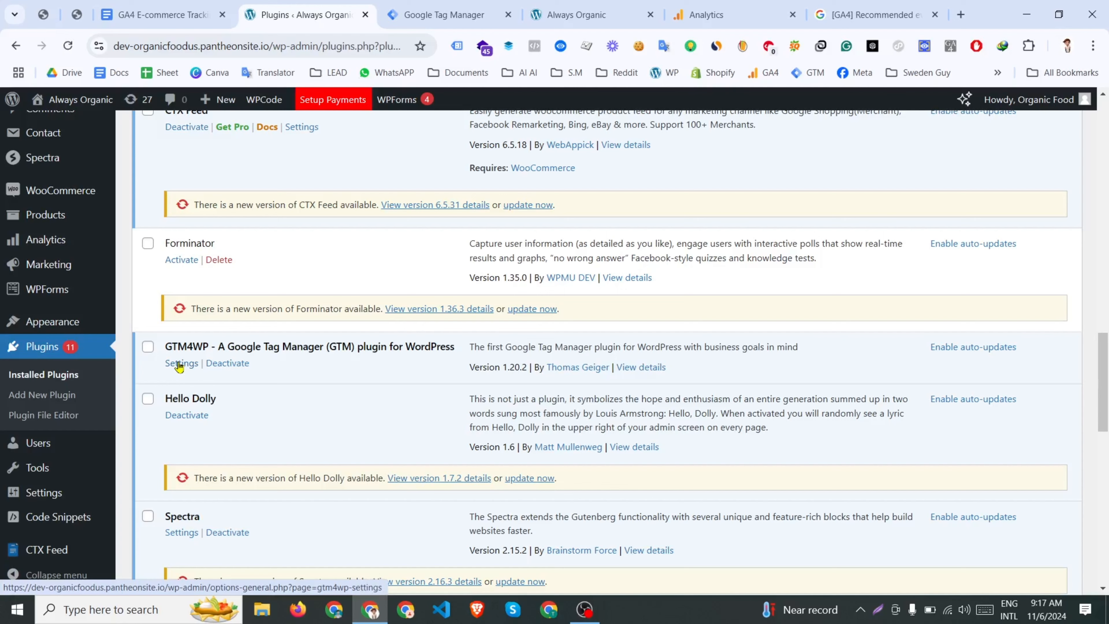
# Step: Open the GTM4WP plugin's settings at the general Google Tag Manager ID option
pyautogui.click(180, 367)
pyautogui.scroll(-10, 335, 324)
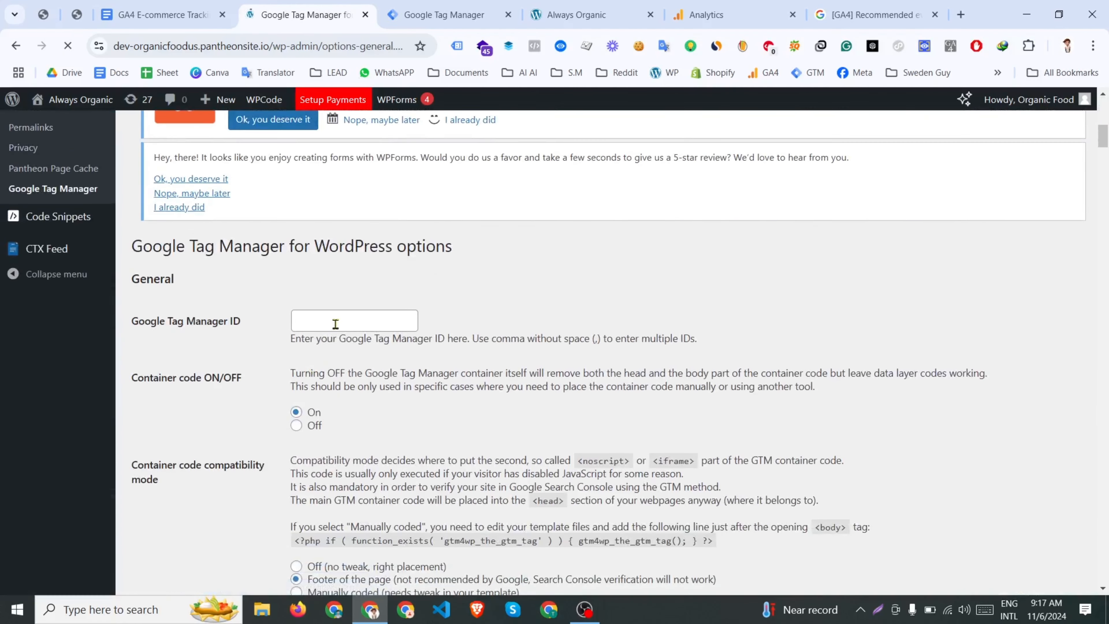
pyautogui.moveTo(129, 328); pyautogui.dragTo(223, 327)
pyautogui.click(223, 327)
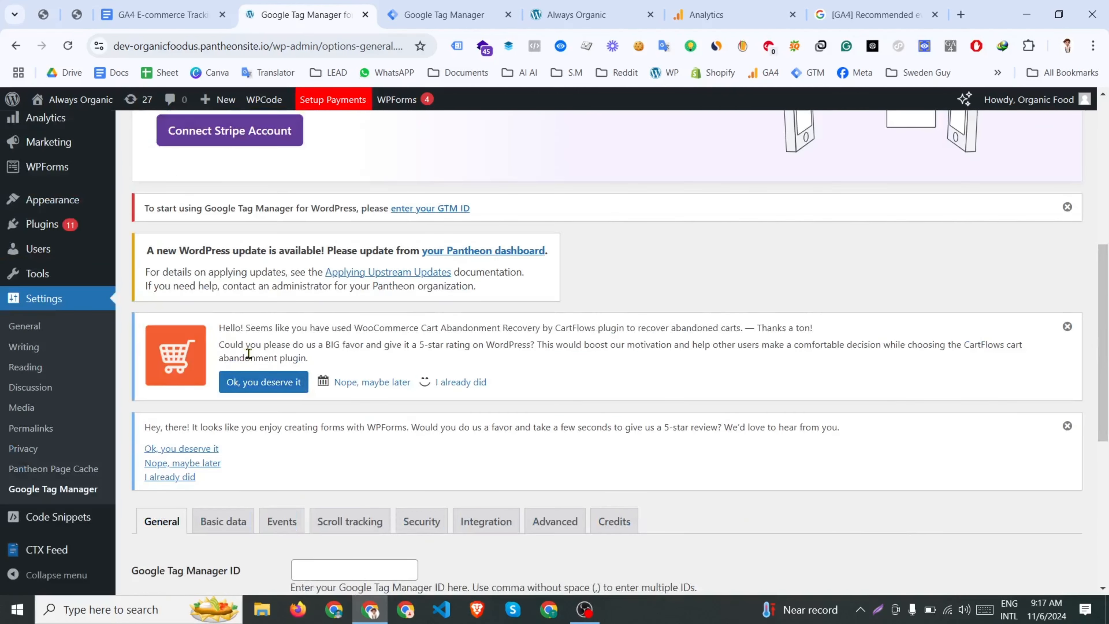
pyautogui.scroll(-5, 249, 349)
# Step: Copy the container ID of the Organic Store - WEB container from Google Tag Manager
pyautogui.click(349, 207)
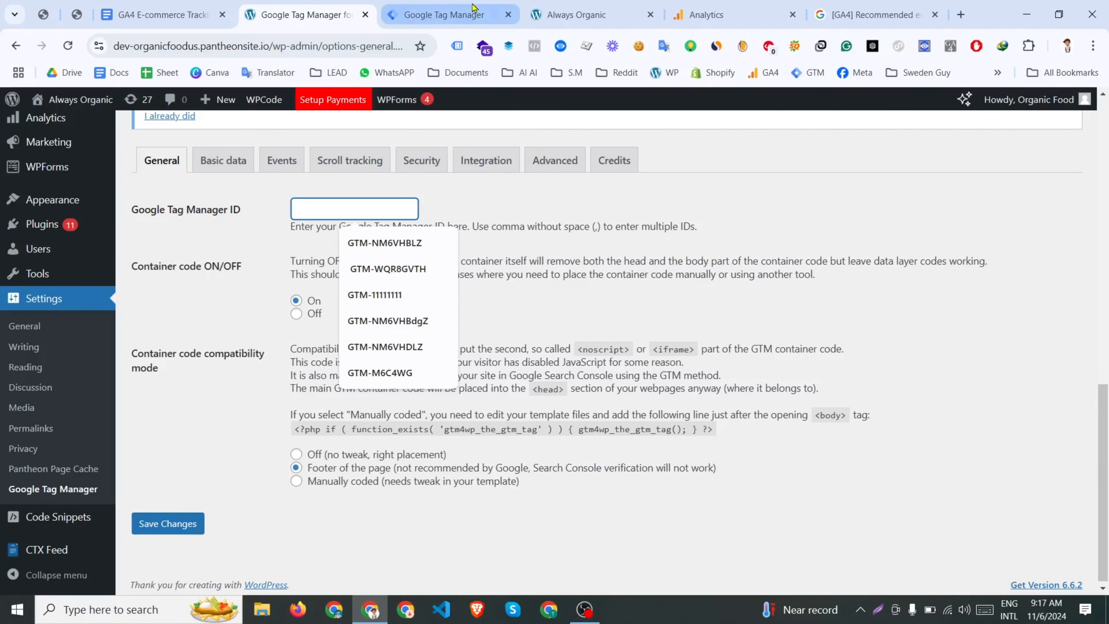
pyautogui.click(449, 14)
pyautogui.moveTo(720, 153); pyautogui.dragTo(802, 165)
pyautogui.rightClick(760, 162)
pyautogui.click(808, 322)
# Step: In the WordPress plugin settings, paste the copied container ID as the Google Tag Manager ID and save the changes
pyautogui.click(305, 15)
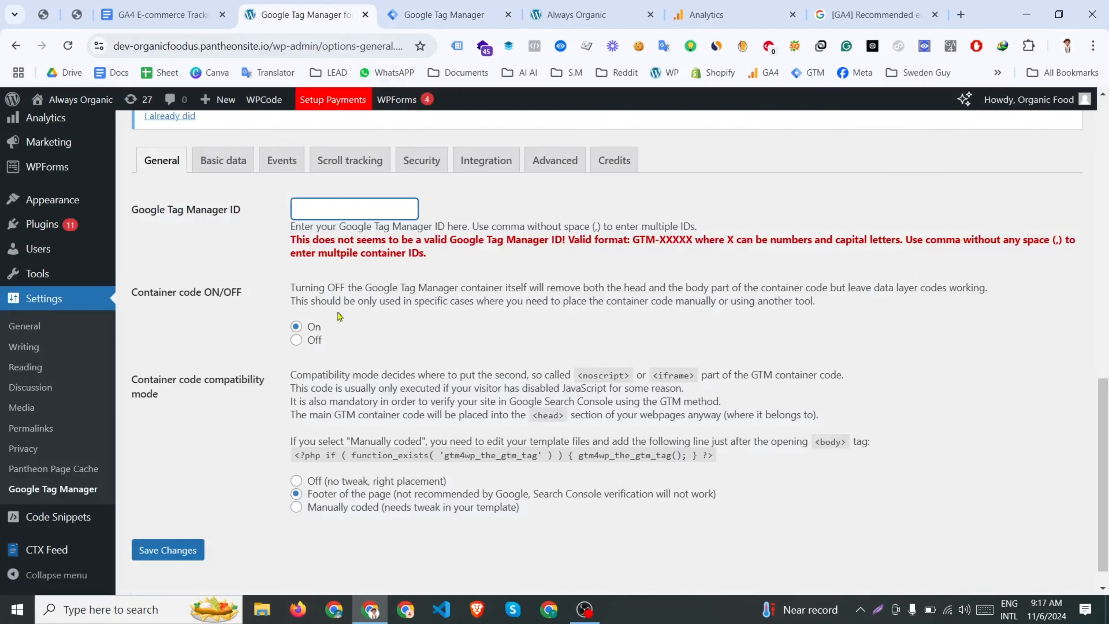
pyautogui.rightClick(330, 211)
pyautogui.click(373, 353)
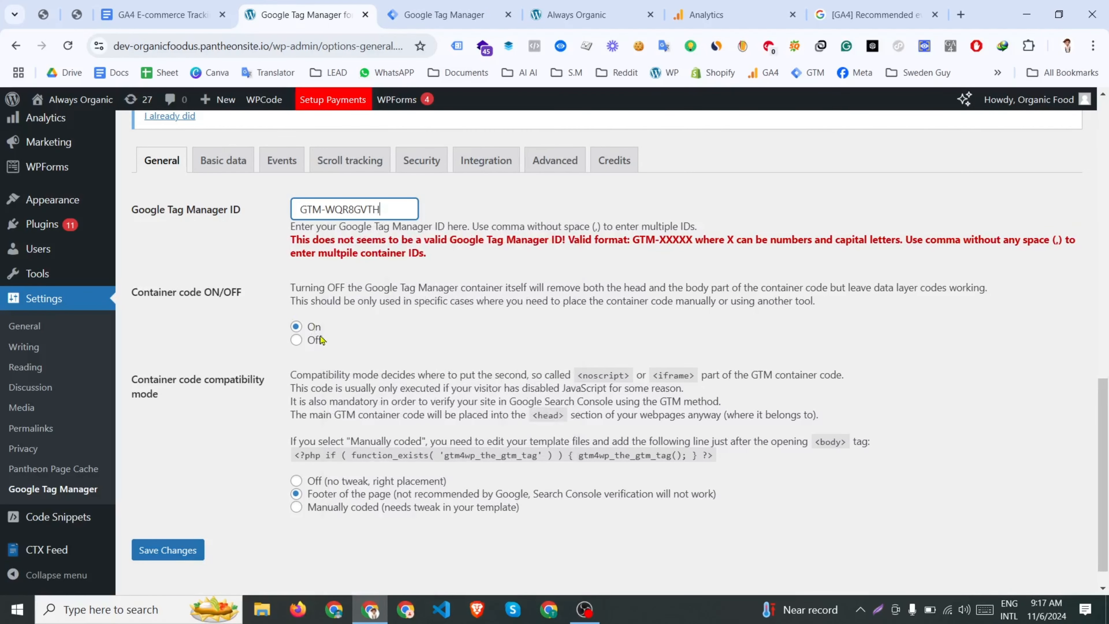
pyautogui.moveTo(145, 292); pyautogui.dragTo(174, 293)
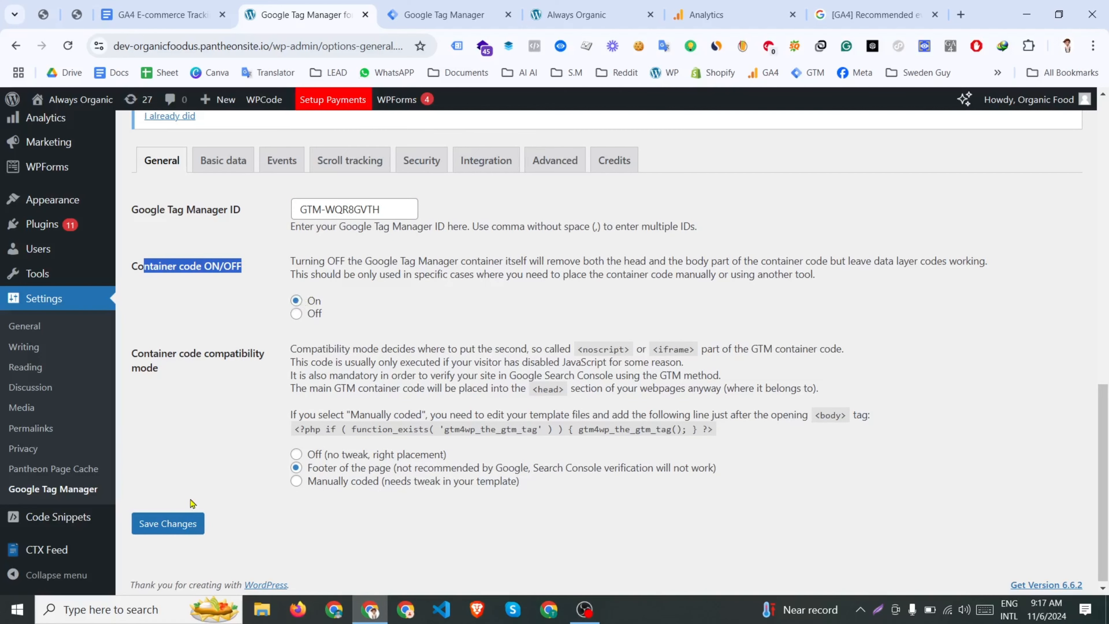
pyautogui.click(176, 522)
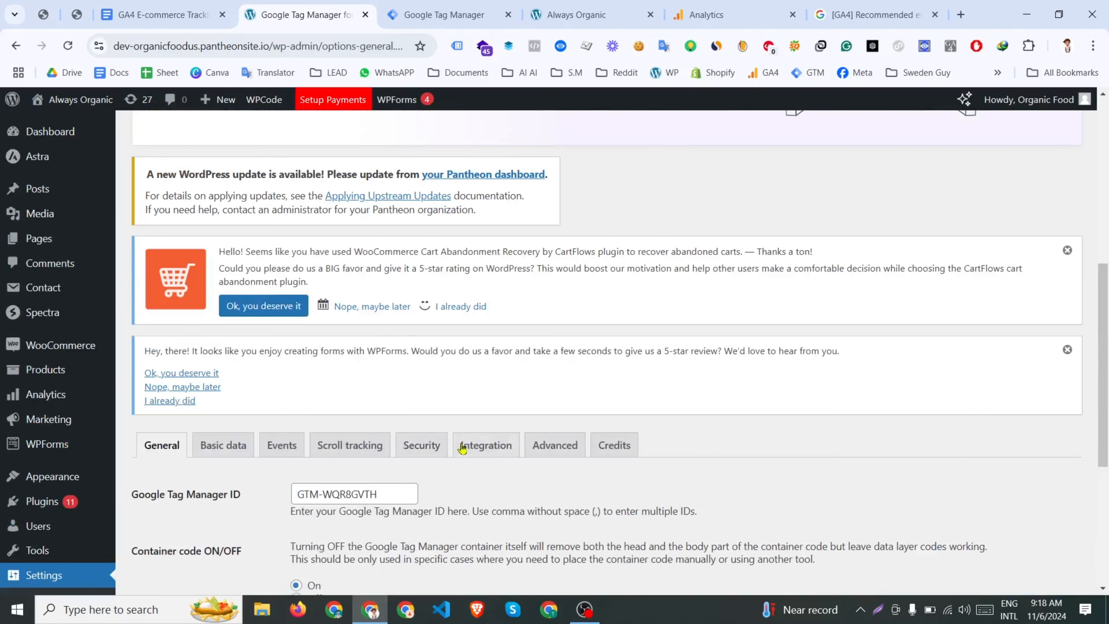
# Step: Enable Track e-commerce in the plugin's WooCommerce integration settings
pyautogui.click(475, 450)
pyautogui.scroll(-2, 283, 503)
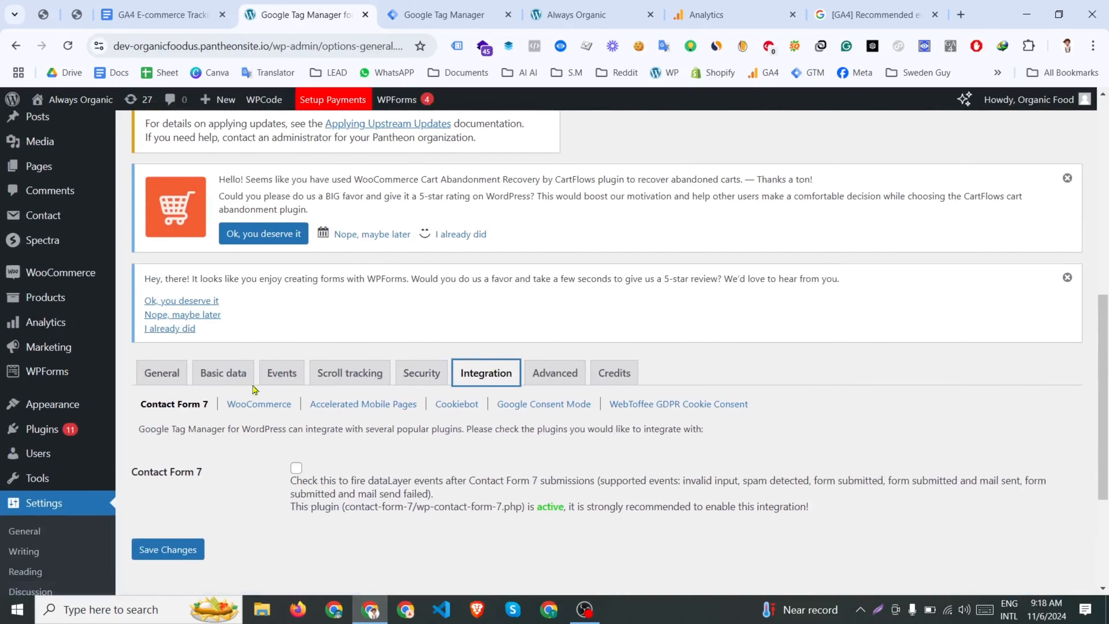
pyautogui.click(267, 406)
pyautogui.scroll(-4, 274, 315)
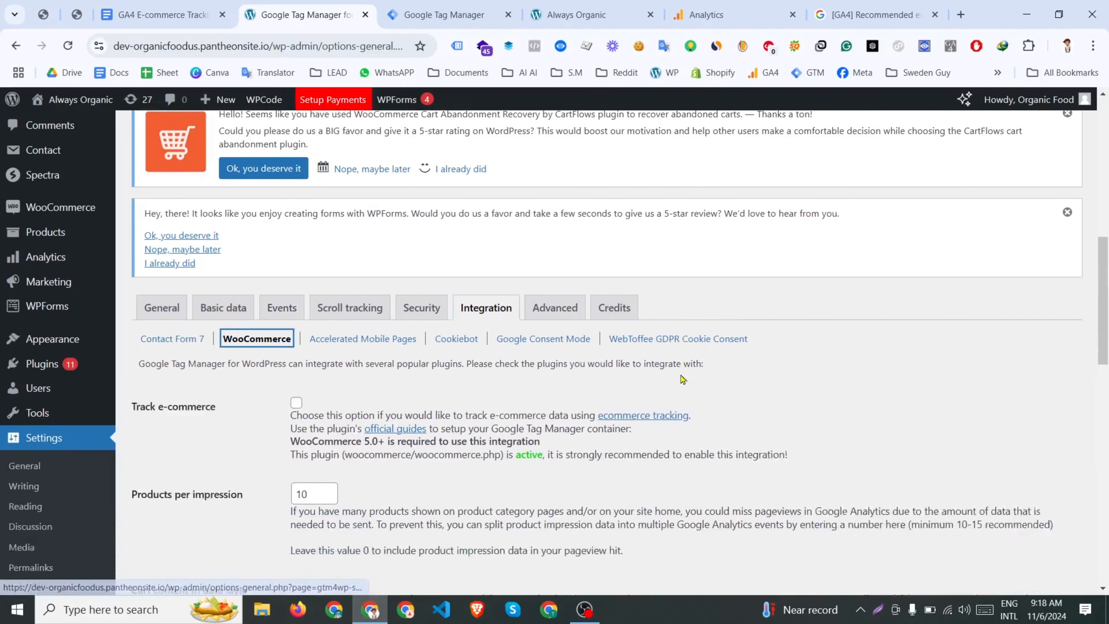
pyautogui.click(296, 324)
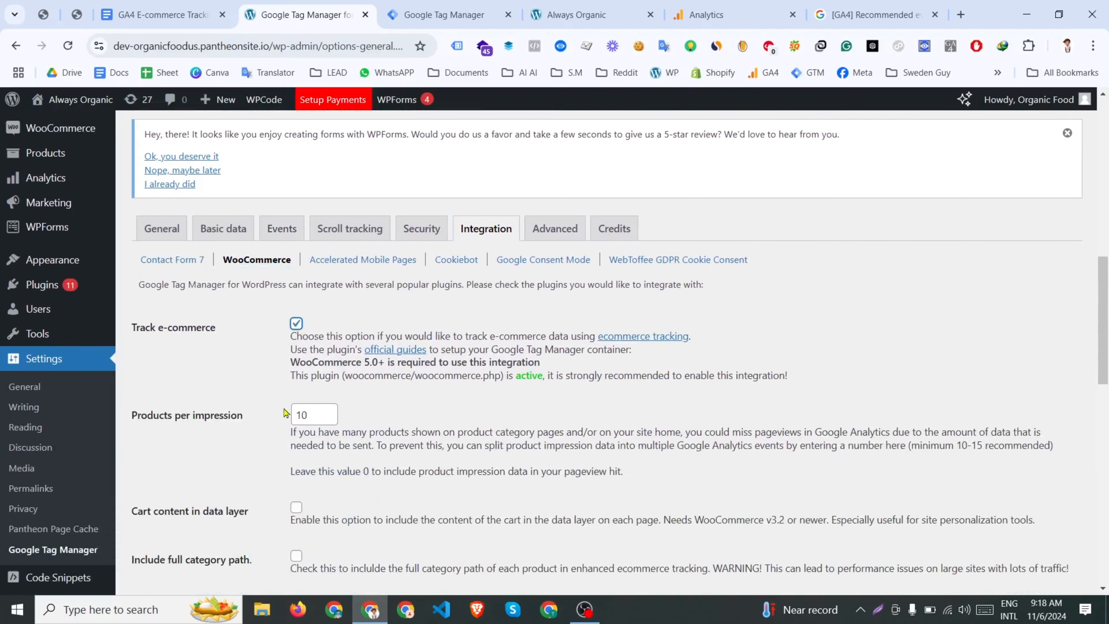
# Step: Enable cart content, customer data and order data in the data layer, and save the WooCommerce integration settings
pyautogui.scroll(-4, 285, 413)
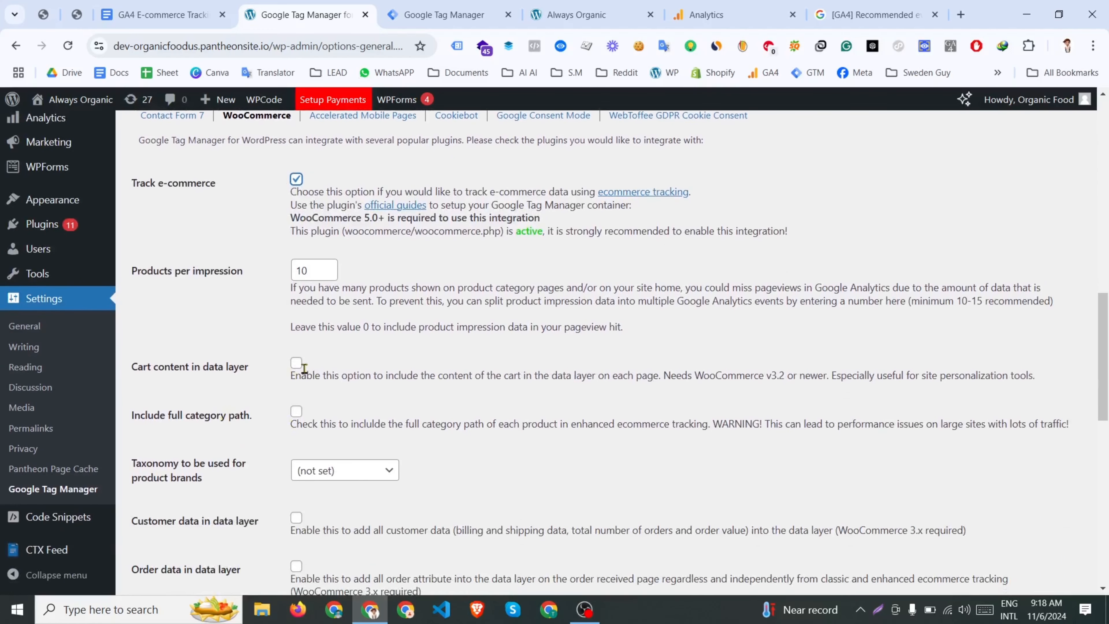
pyautogui.scroll(-2, 244, 459)
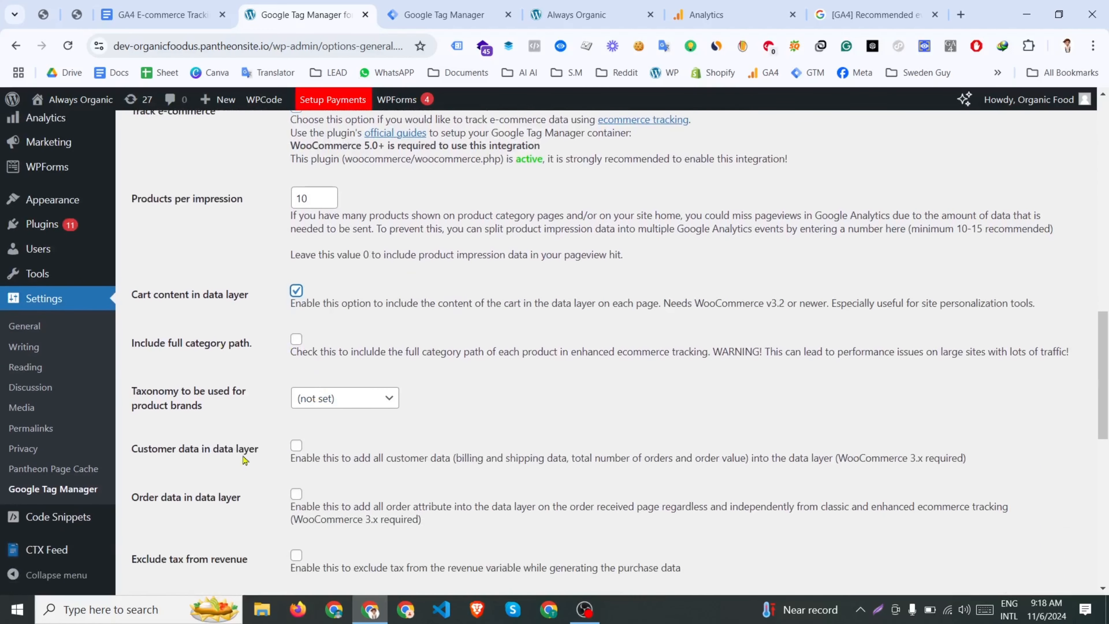
pyautogui.click(297, 446)
pyautogui.scroll(-2, 395, 458)
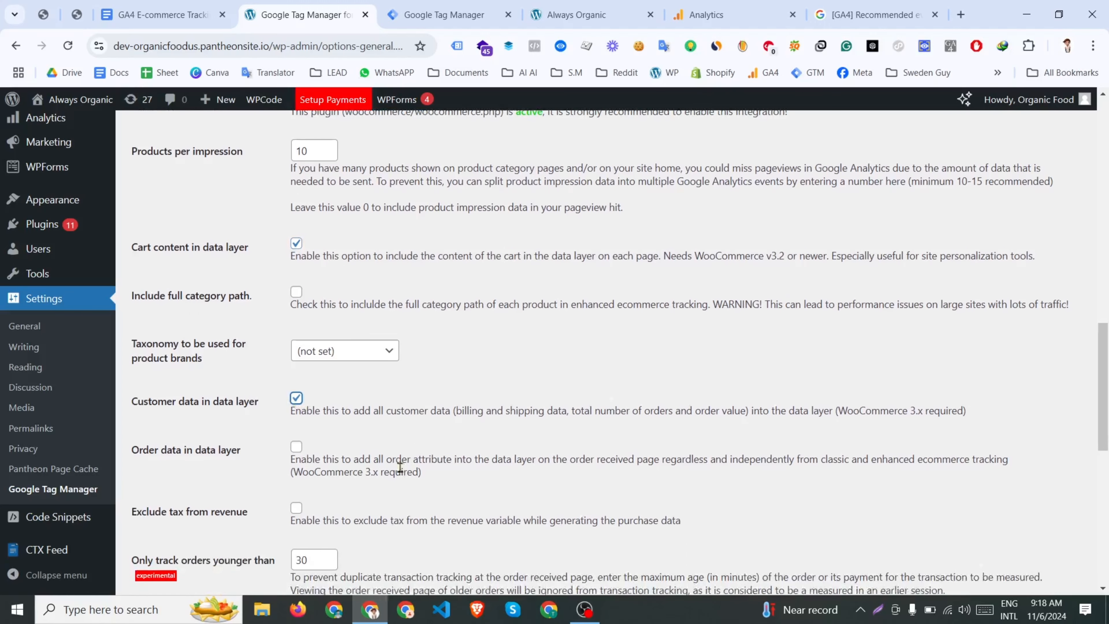
pyautogui.click(296, 422)
pyautogui.scroll(-4, 297, 432)
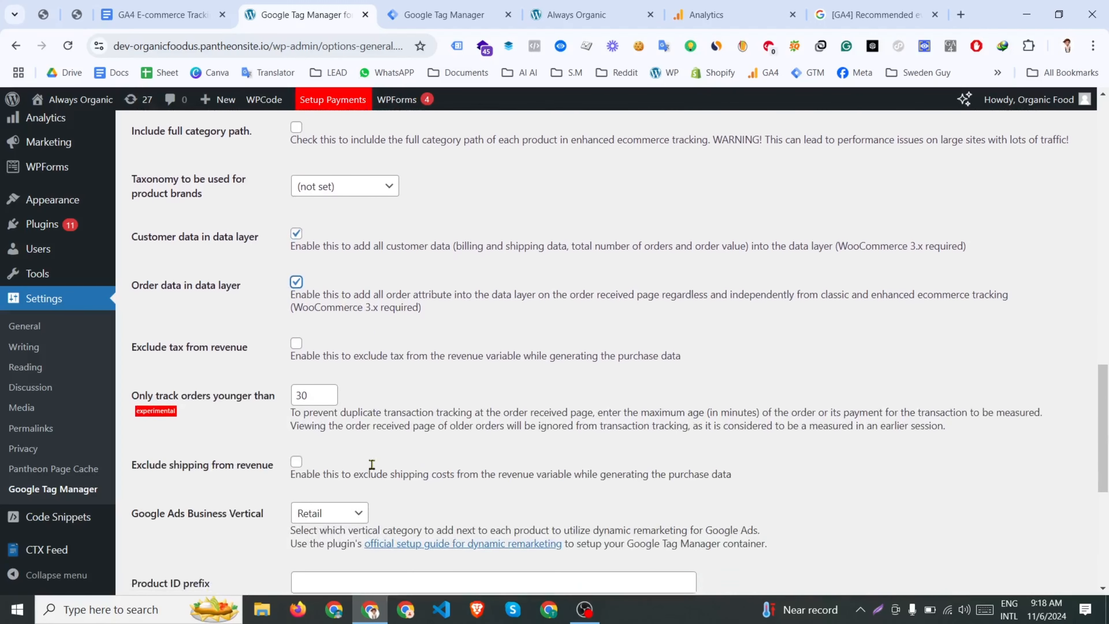
pyautogui.scroll(-10, 244, 488)
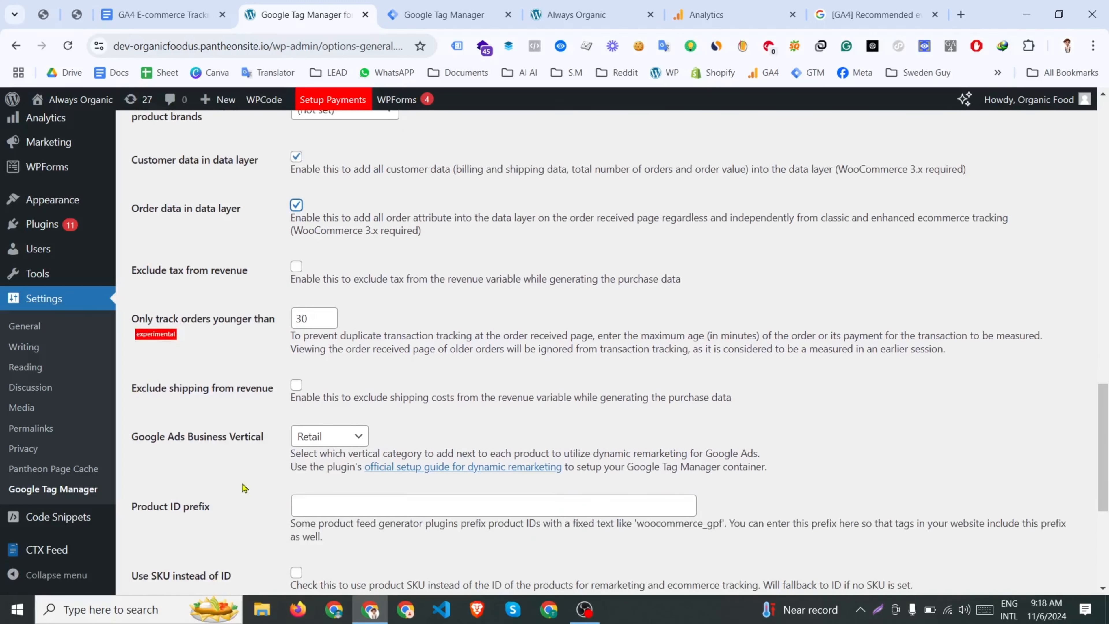
pyautogui.click(169, 520)
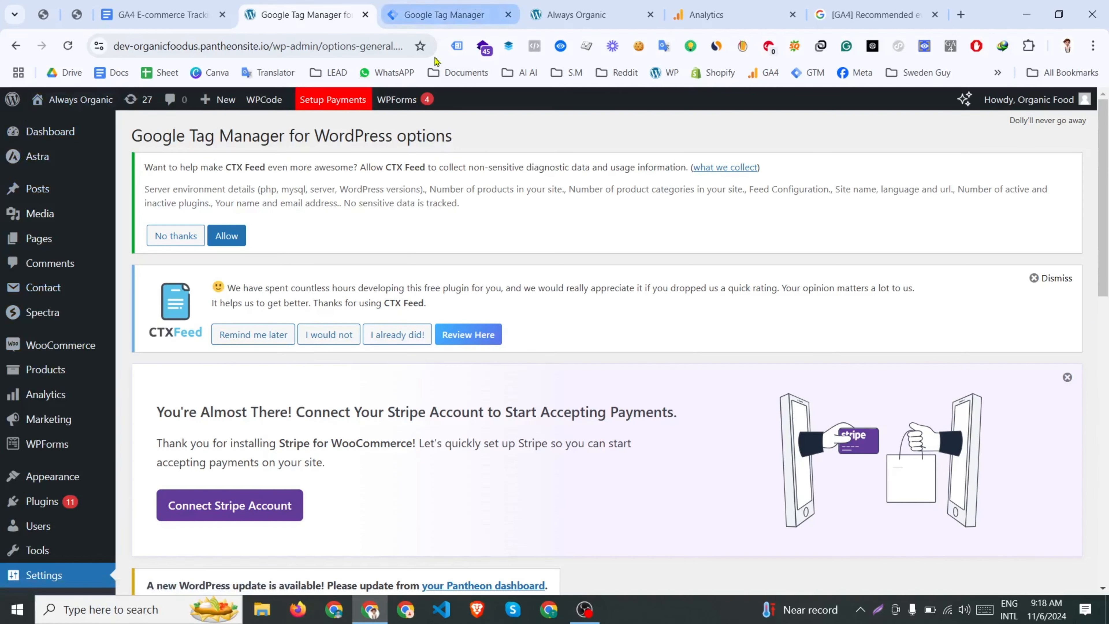
pyautogui.click(470, 13)
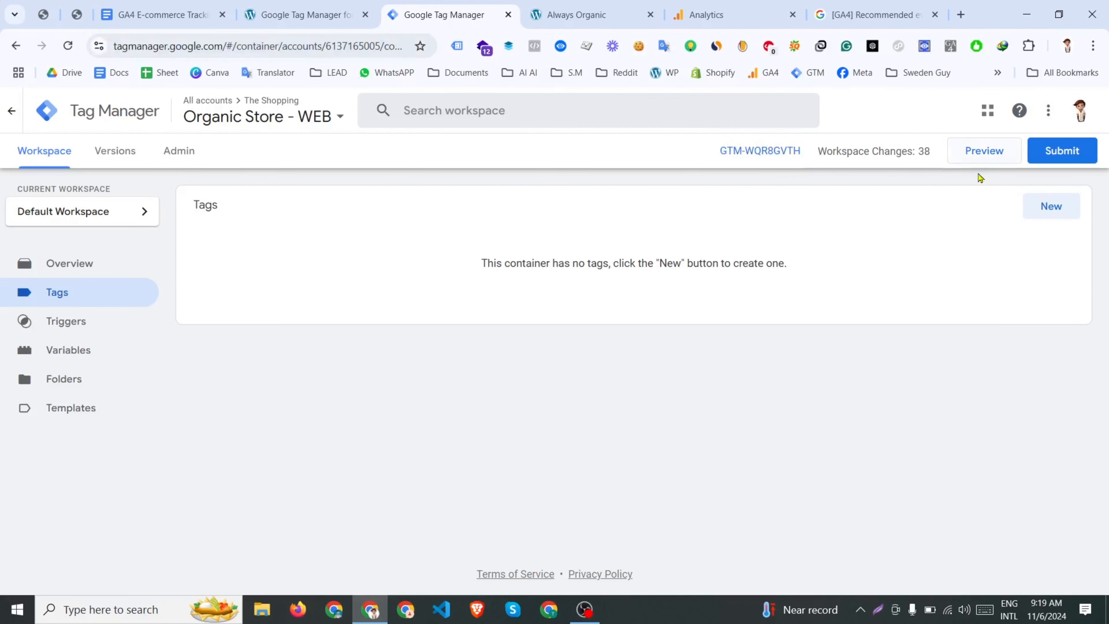
pyautogui.click(988, 161)
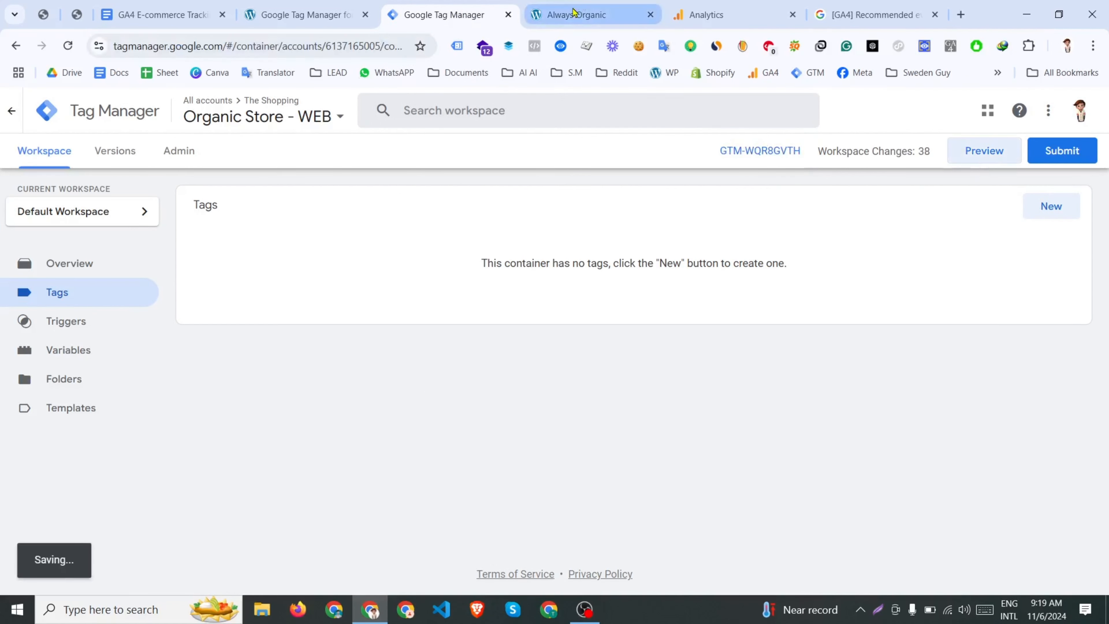
pyautogui.click(580, 20)
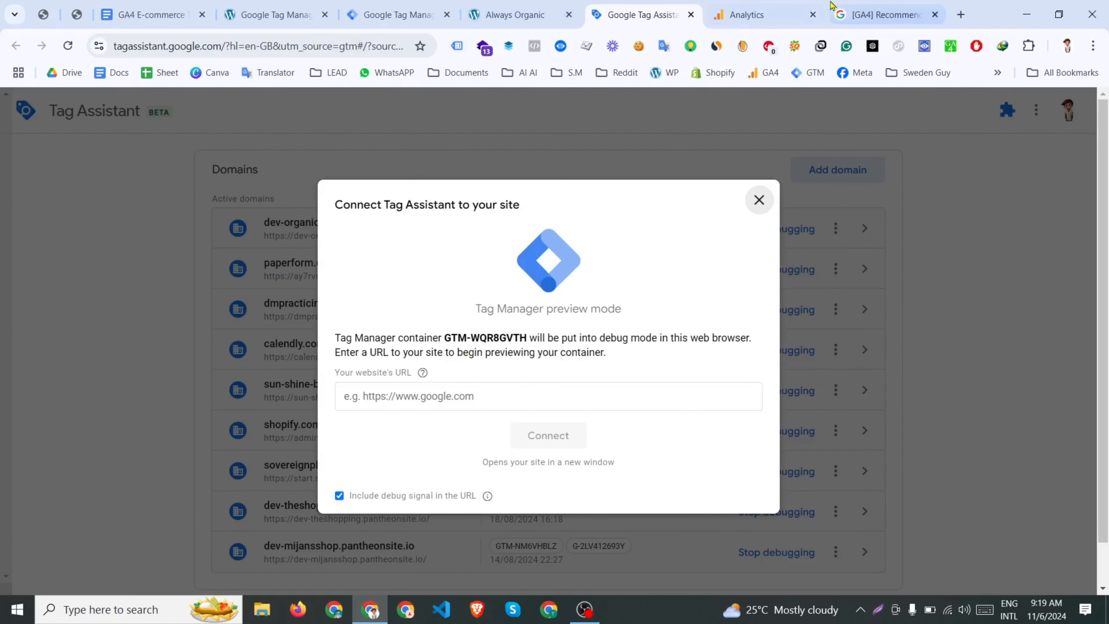
pyautogui.click(502, 383)
pyautogui.click(504, 432)
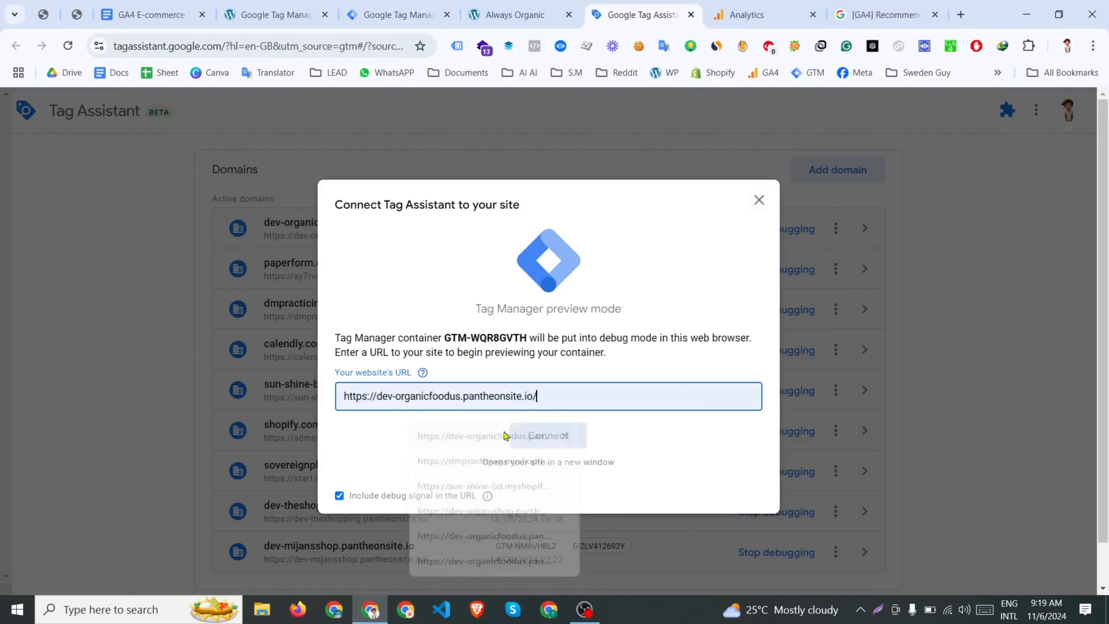
pyautogui.click(548, 436)
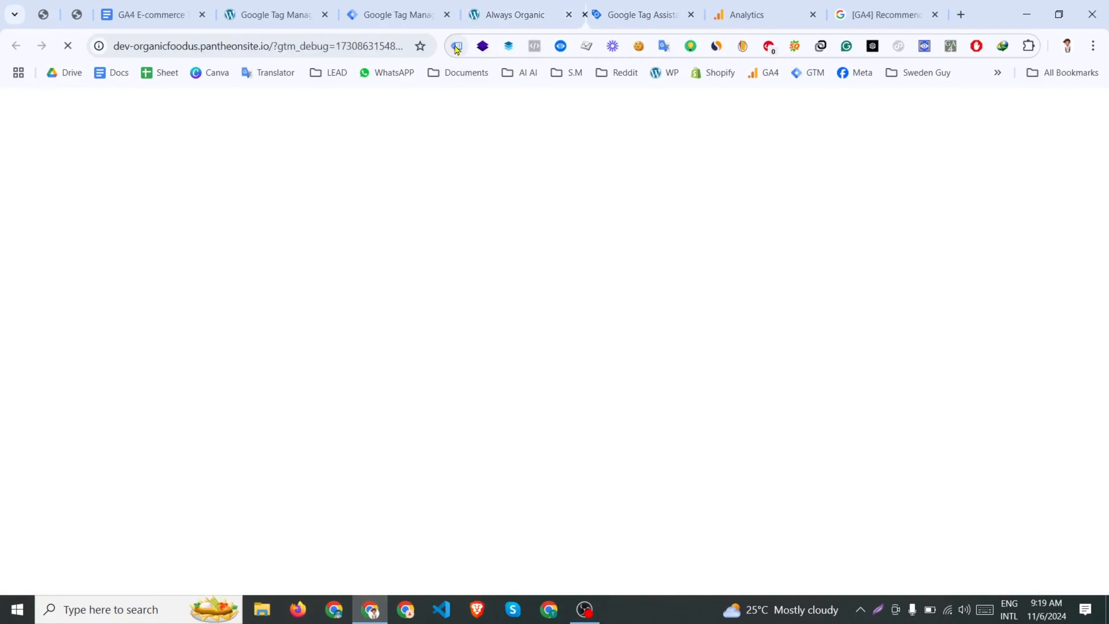
# Step: Enable Tag Assistant Legacy on the store's home page, reload the page and inspect the tag analysis
pyautogui.click(188, 255)
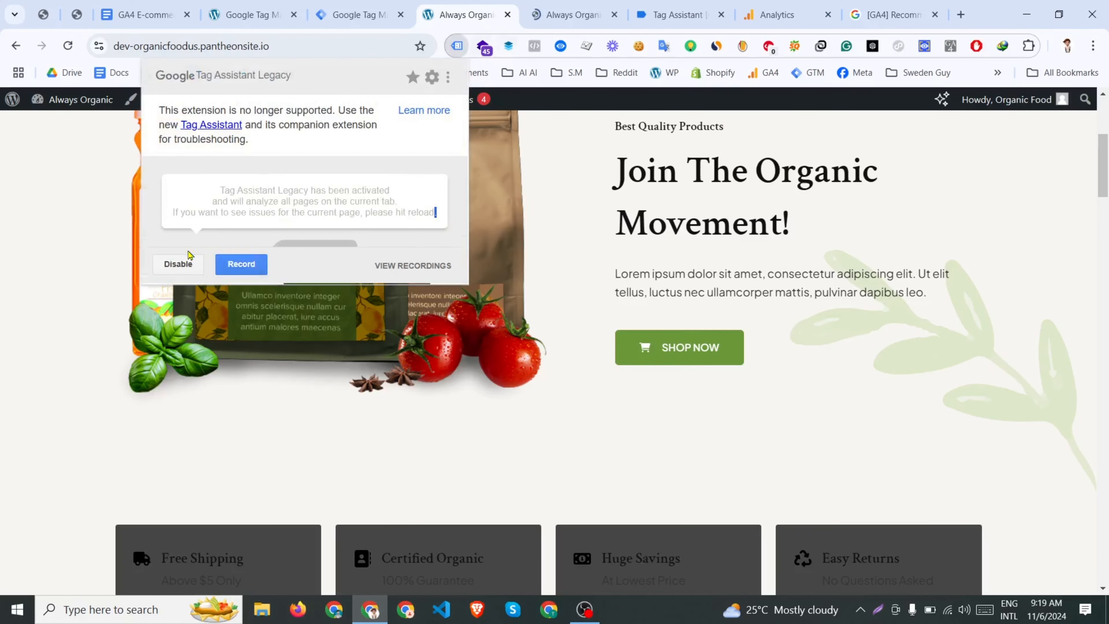
pyautogui.click(68, 46)
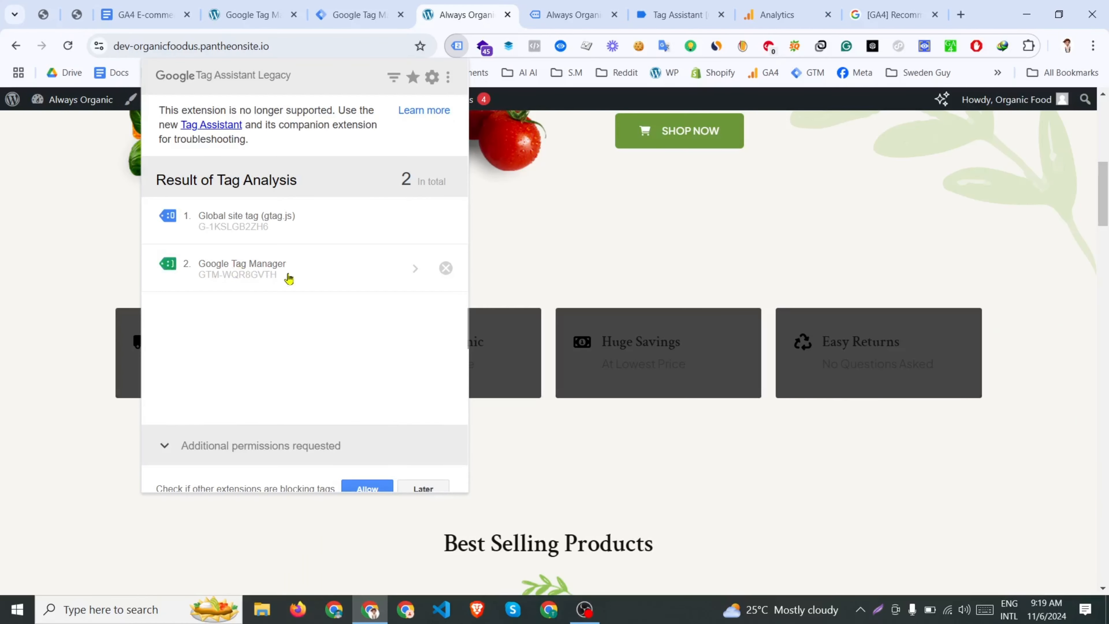
pyautogui.moveTo(289, 278); pyautogui.dragTo(199, 259)
pyautogui.click(198, 284)
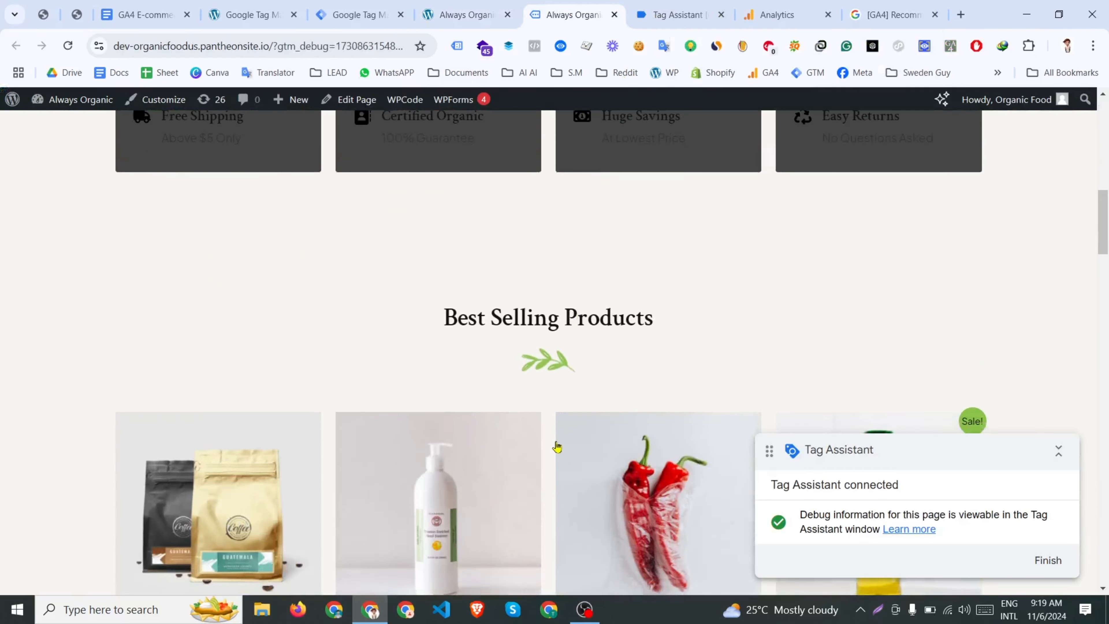
# Step: Open the Hand Sanitizer product in the connected store page and examine the view_item event's data layer in Tag Assistant
pyautogui.scroll(-6, 437, 235)
pyautogui.click(436, 235)
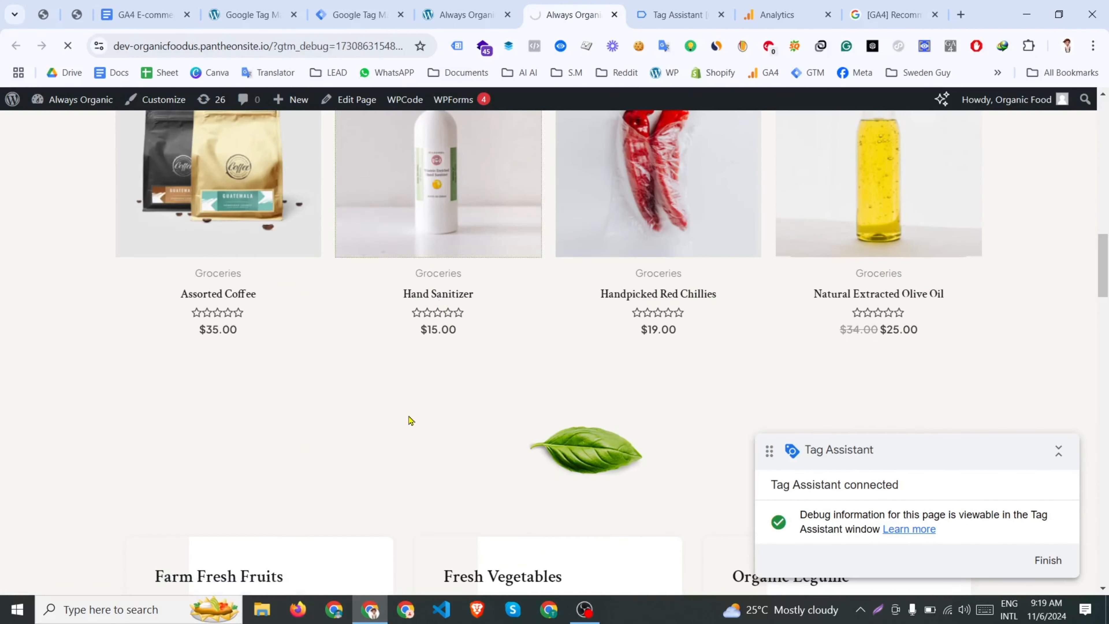
pyautogui.hotkey('ctrl', 'Tab')
pyautogui.click(603, 365)
pyautogui.scroll(-10, 706, 441)
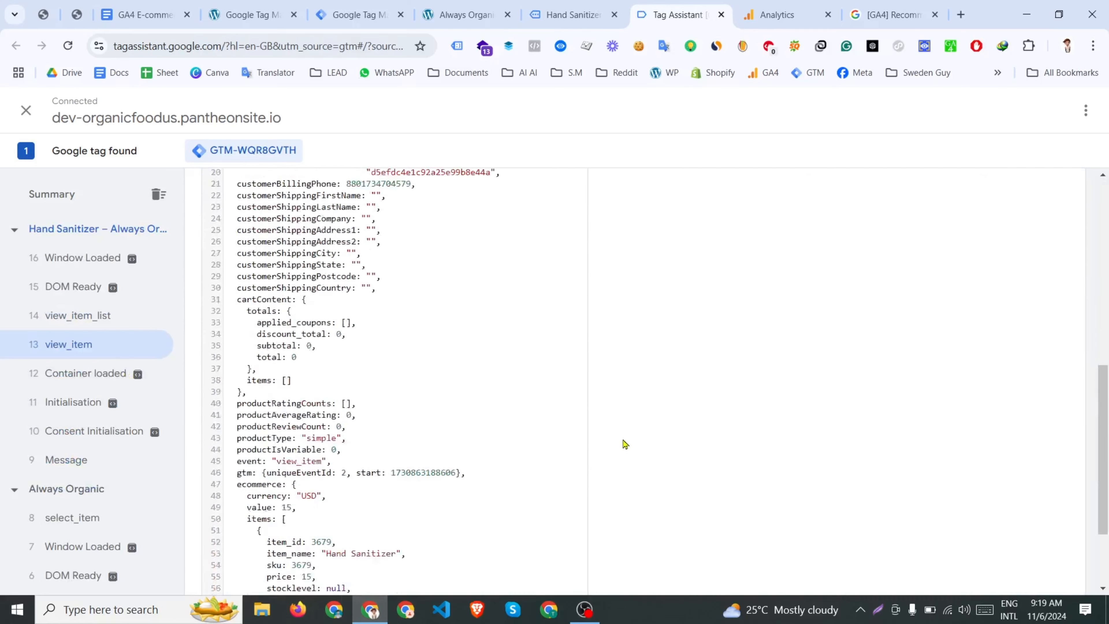
pyautogui.scroll(10, 634, 471)
pyautogui.scroll(5, 577, 459)
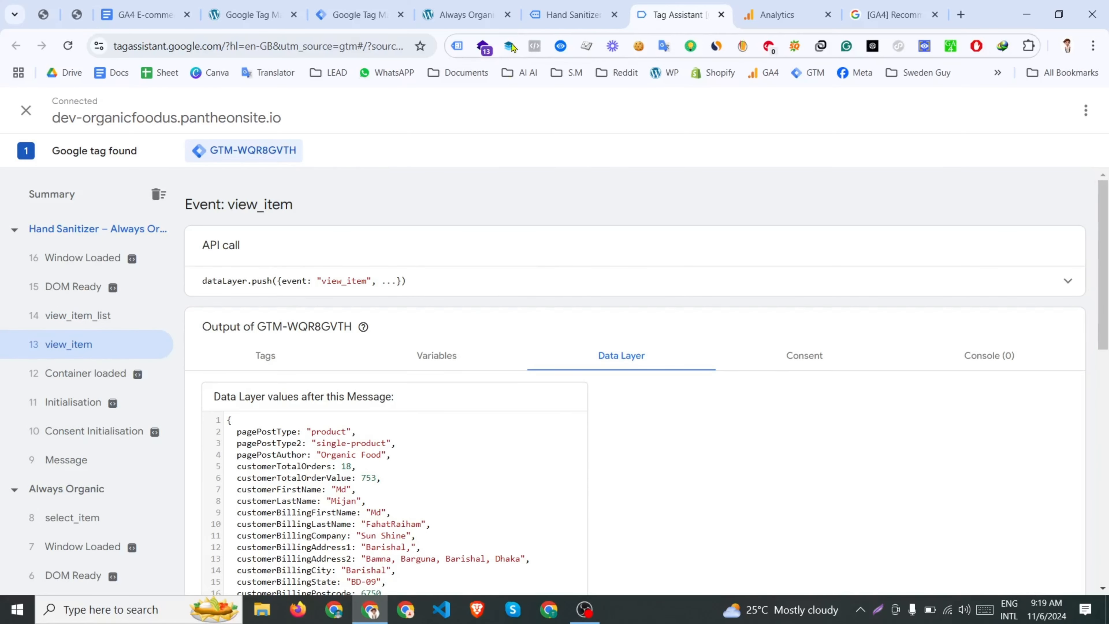
pyautogui.click(567, 15)
pyautogui.scroll(-2, 574, 364)
pyautogui.scroll(2, 575, 364)
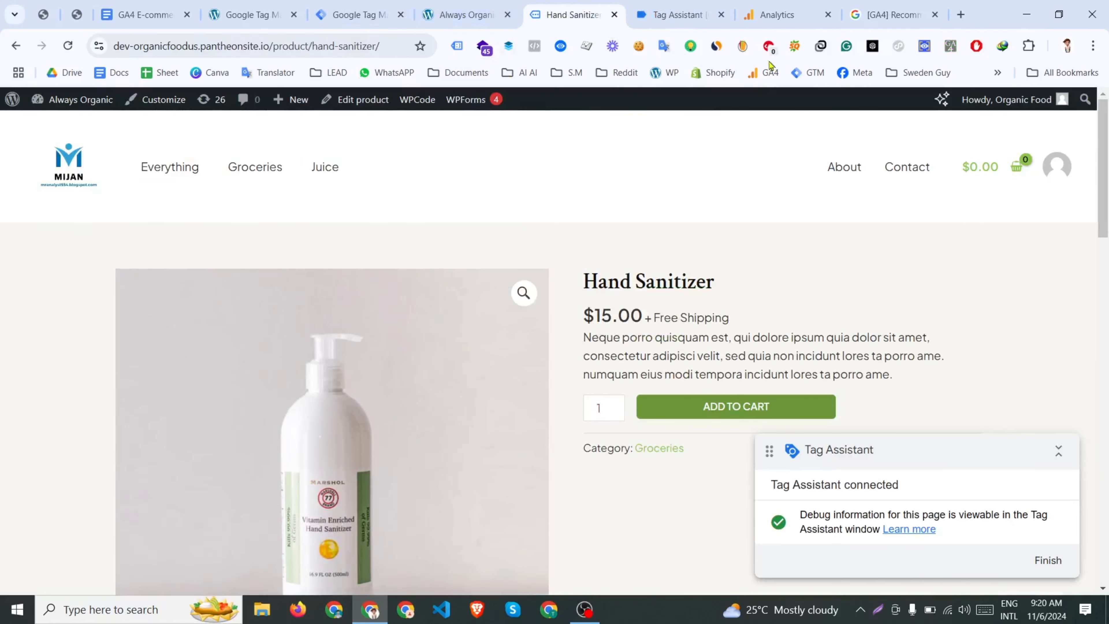
# Step: In Google Analytics, open the organicfoodus web data stream and copy its measurement ID
pyautogui.click(777, 14)
pyautogui.scroll(-3, 351, 332)
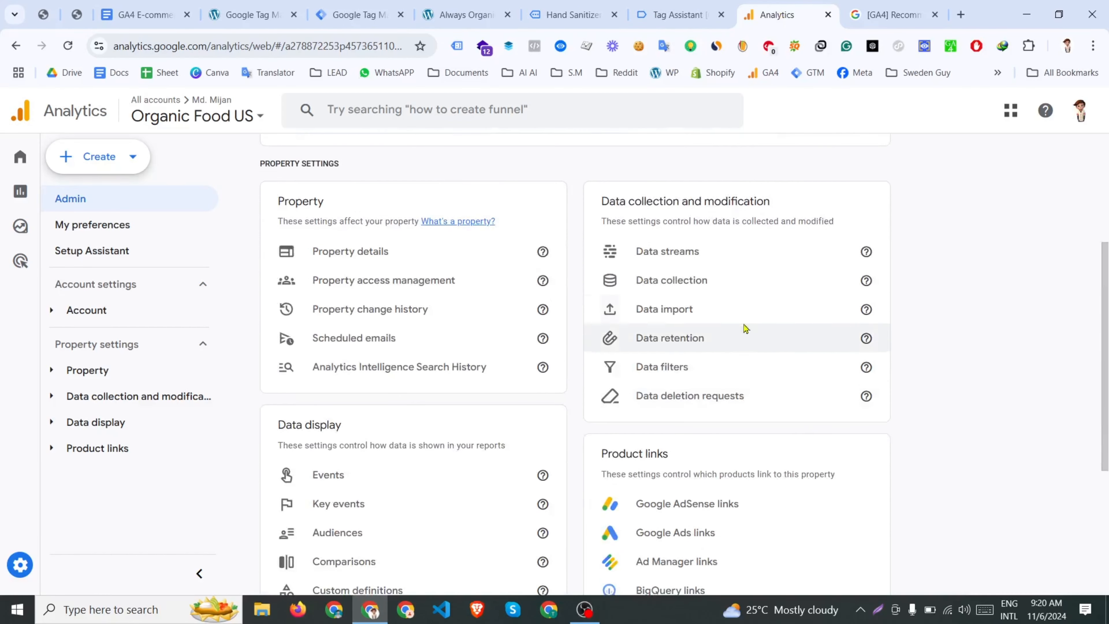
pyautogui.scroll(1, 707, 431)
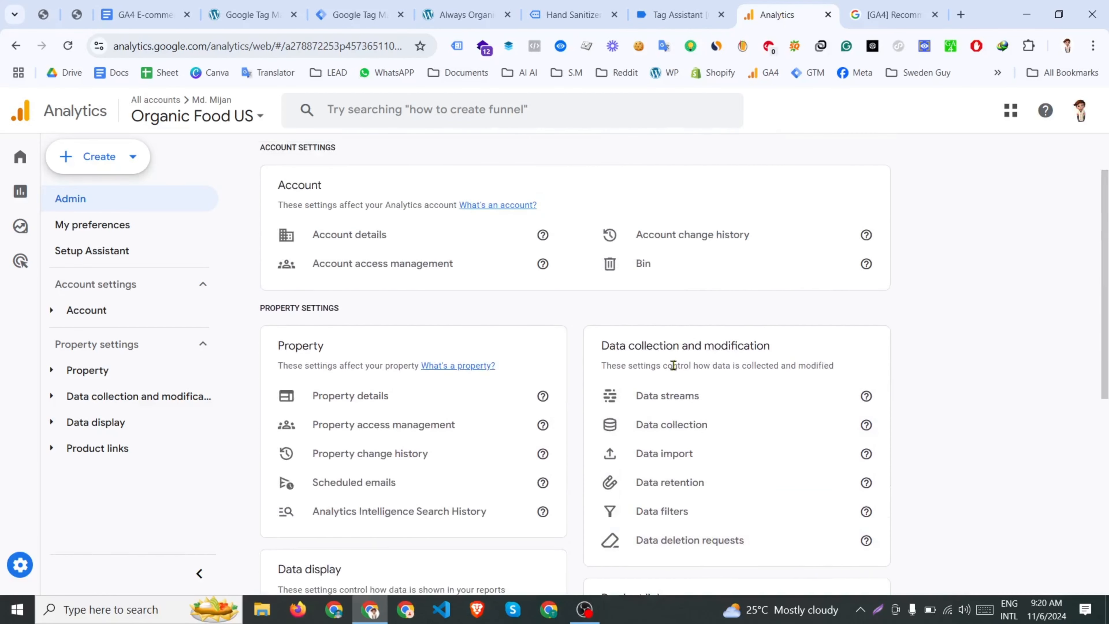
pyautogui.click(676, 396)
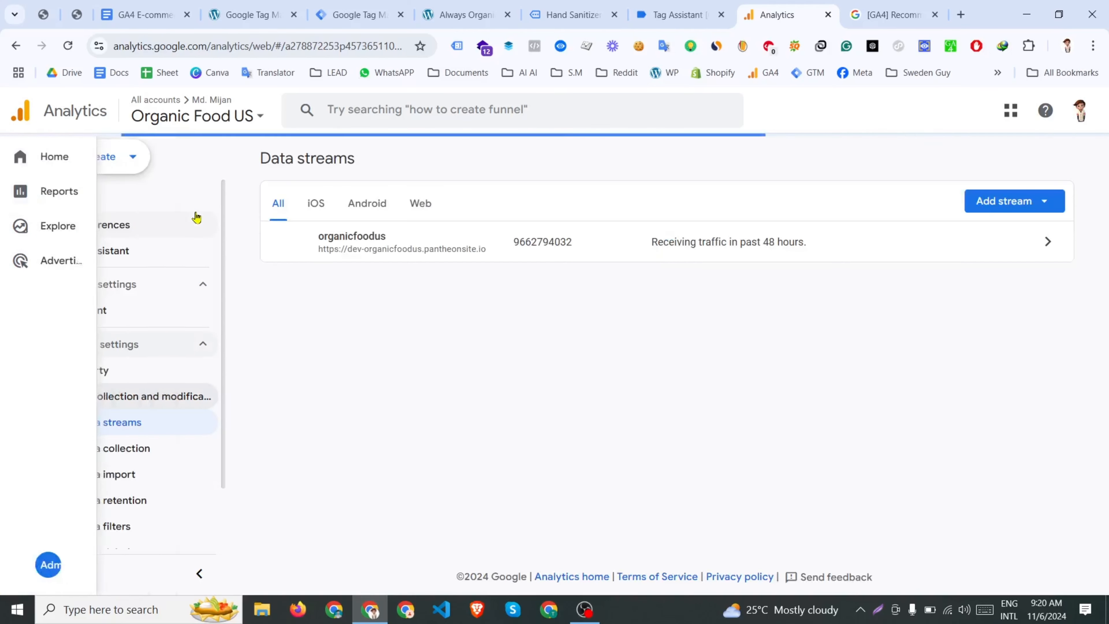
pyautogui.click(898, 250)
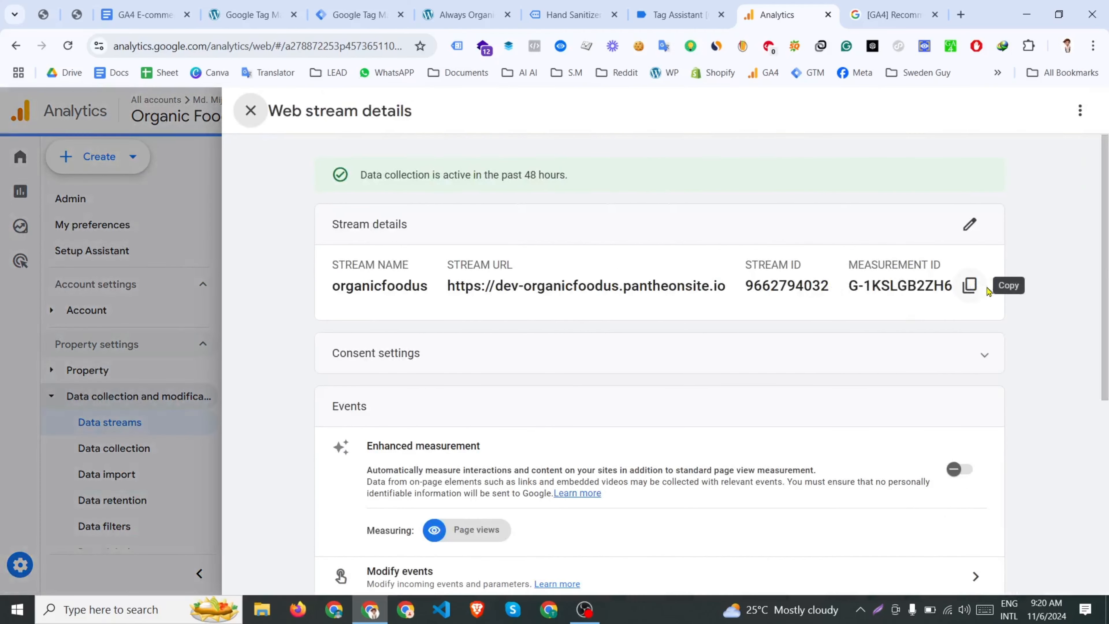
pyautogui.click(970, 287)
# Step: In Tag Manager, create a user-defined variable of type Constant with the copied measurement ID as its value
pyautogui.click(359, 14)
pyautogui.click(106, 359)
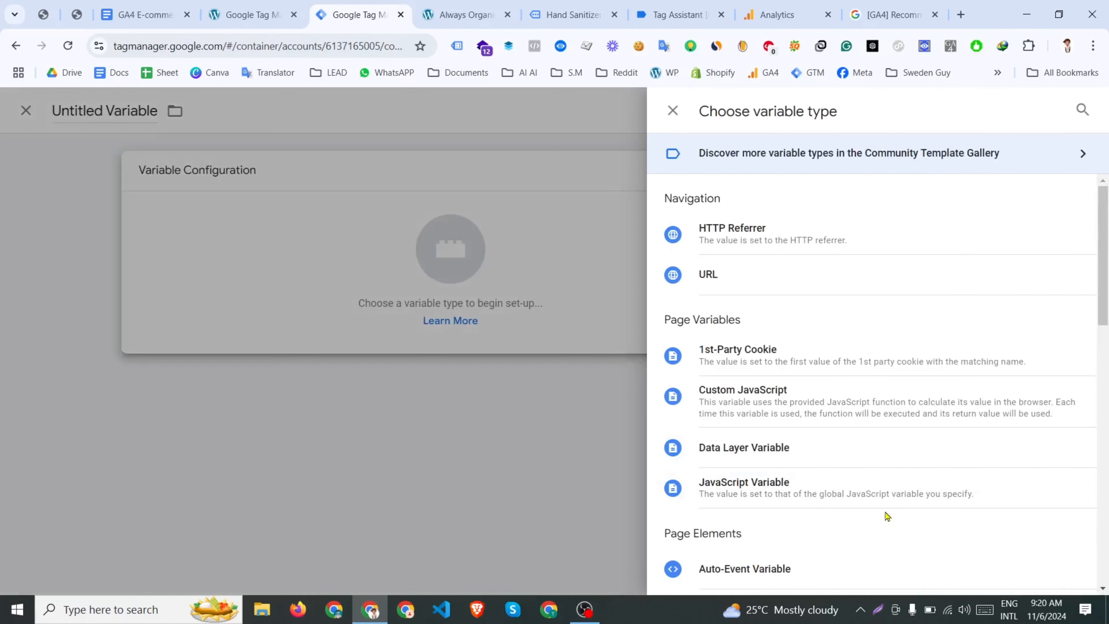
pyautogui.scroll(-4, 882, 506)
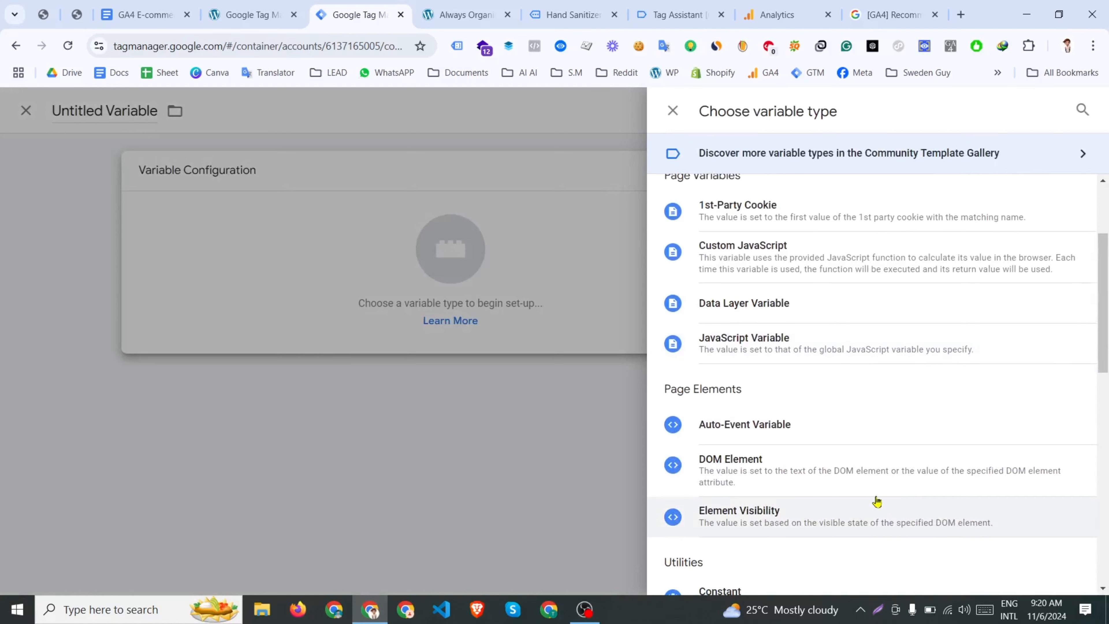
pyautogui.click(767, 449)
pyautogui.click(472, 309)
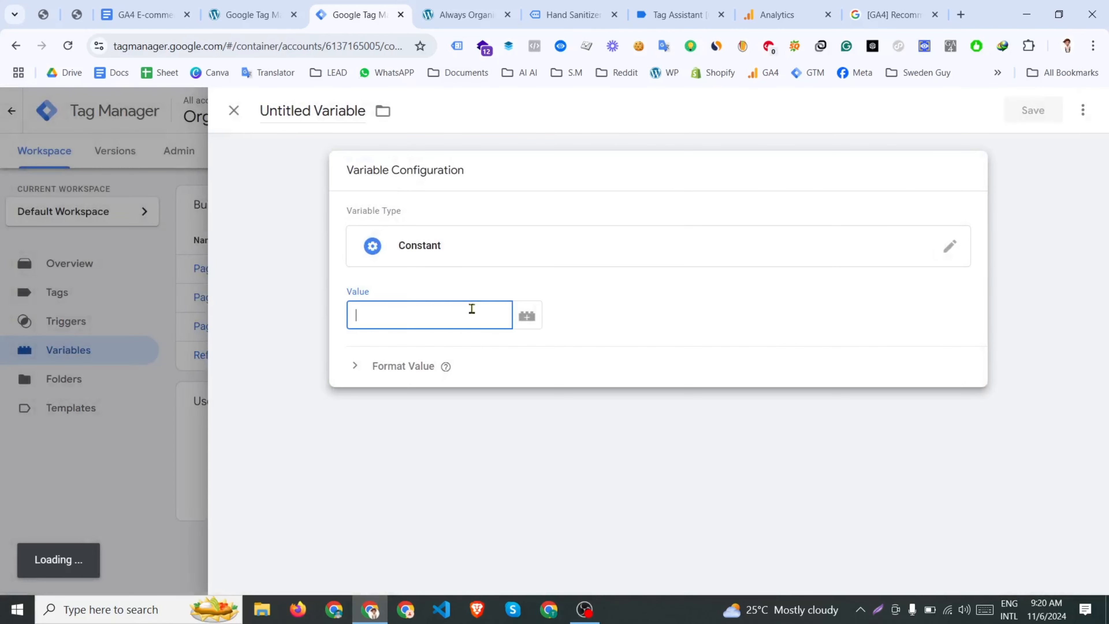
pyautogui.hotkey('ctrl', 'v')
# Step: Name the constant variable GA4 Measurement ID and save it
pyautogui.click(309, 112)
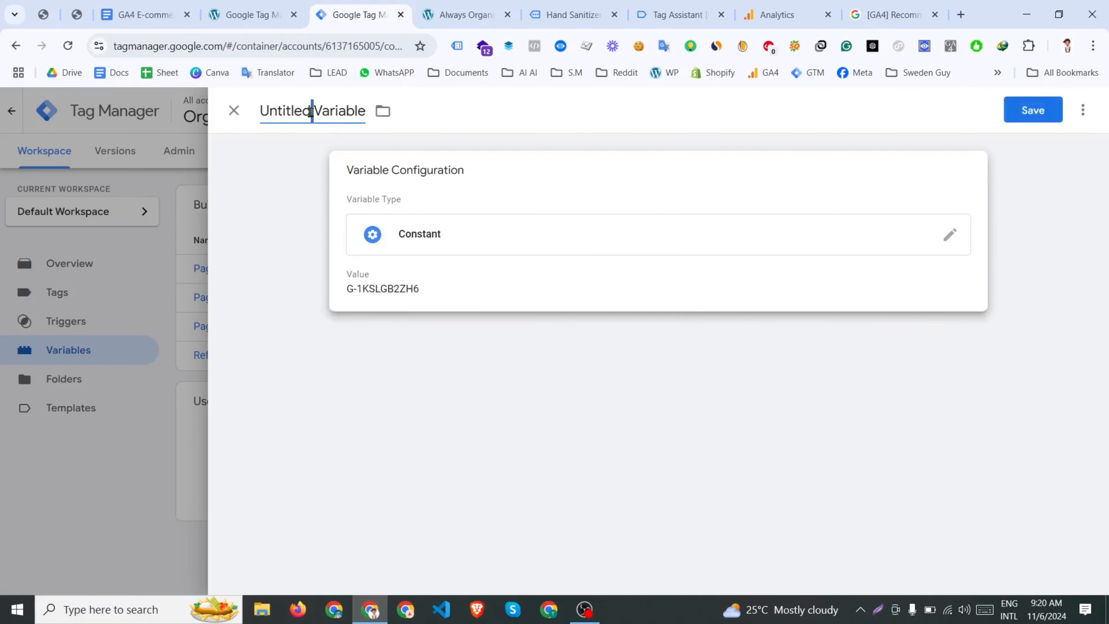
pyautogui.hotkey('ctrl', 'a')
pyautogui.write('GA4 MEasurement ID')
pyautogui.press('BackSpace')
pyautogui.write('e')
pyautogui.click(1020, 110)
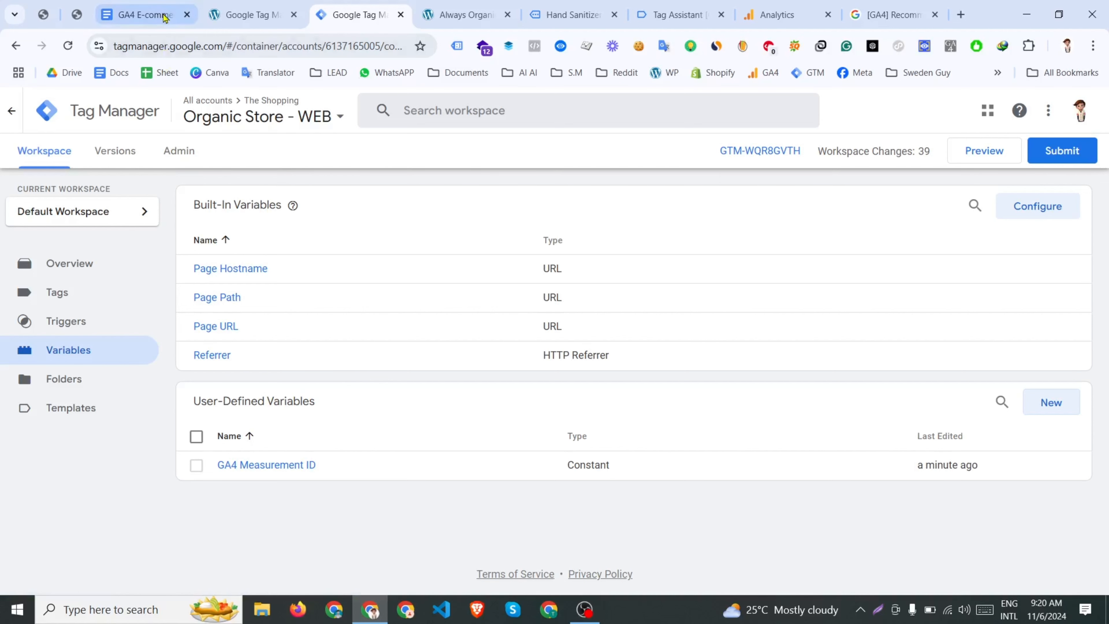
# Step: Review the recommended e-commerce events table in the Analytics Help article on GA4 recommended events
pyautogui.click(144, 15)
pyautogui.click(852, 13)
pyautogui.scroll(-8, 437, 284)
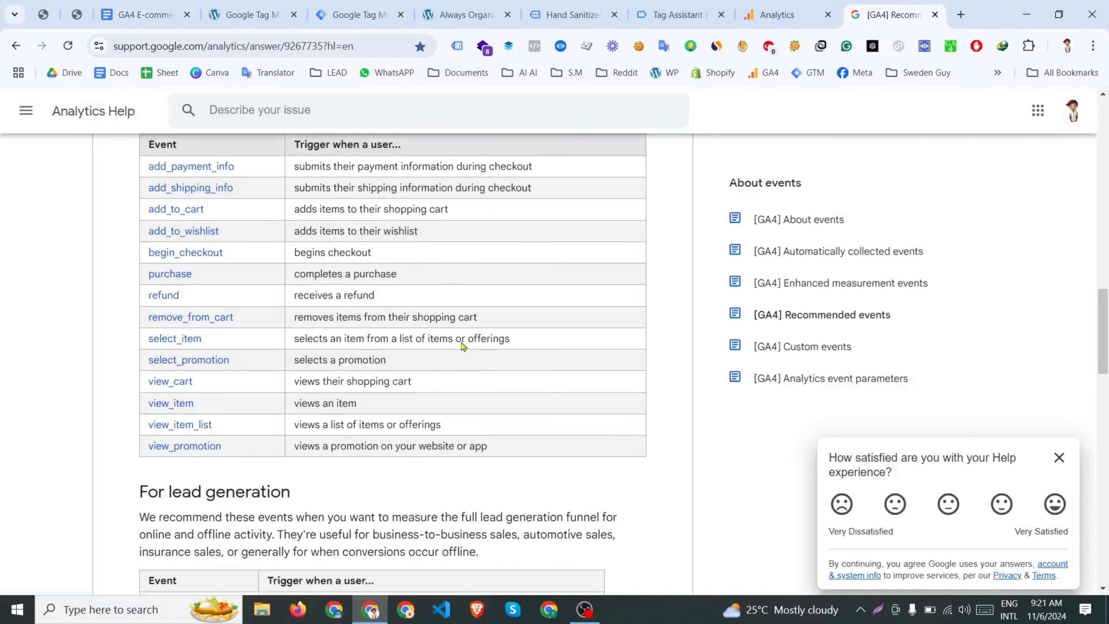
pyautogui.scroll(3, 359, 399)
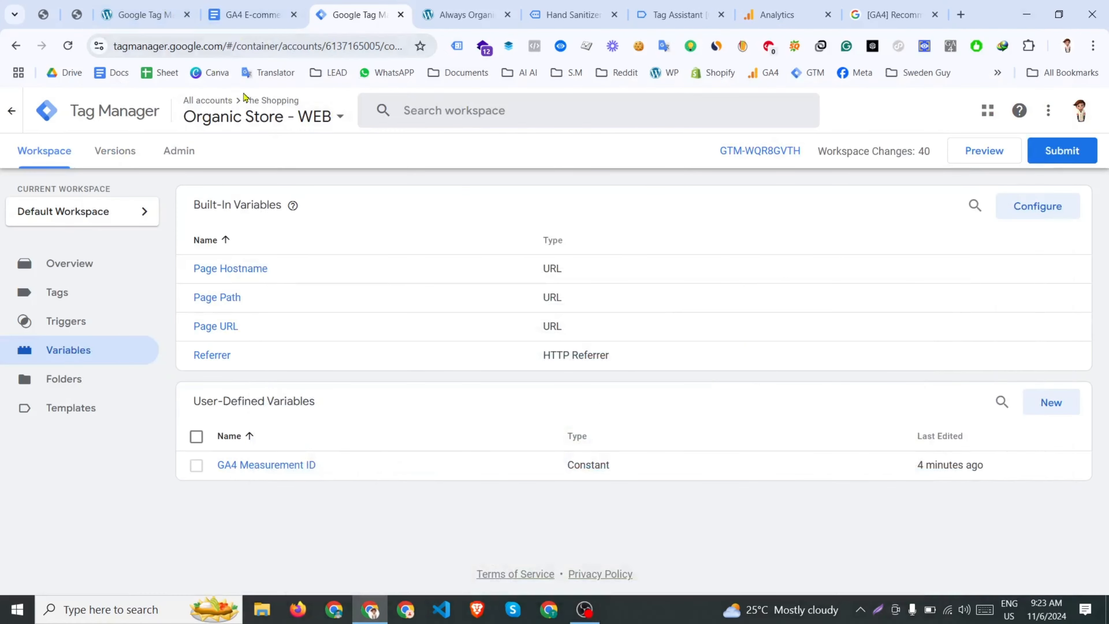
# Step: Copy ecommerce.currency from the tracking document and use it as the name in a new Tag Manager Data Layer Variable
pyautogui.click(253, 14)
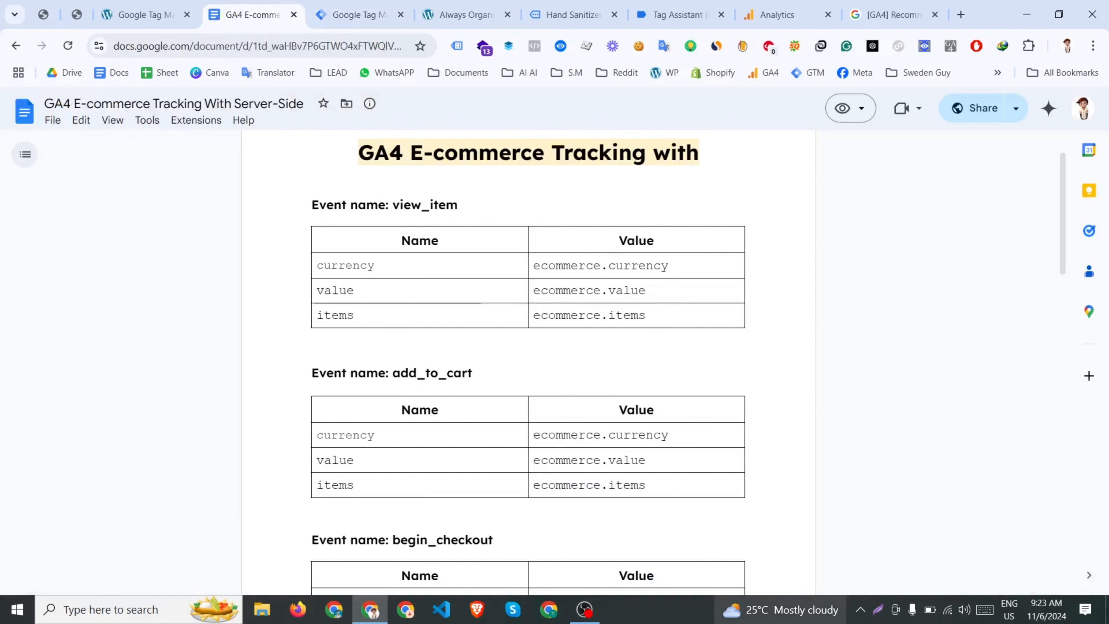
pyautogui.moveTo(535, 265); pyautogui.dragTo(691, 265)
pyautogui.hotkey('ctrl', 'Tab')
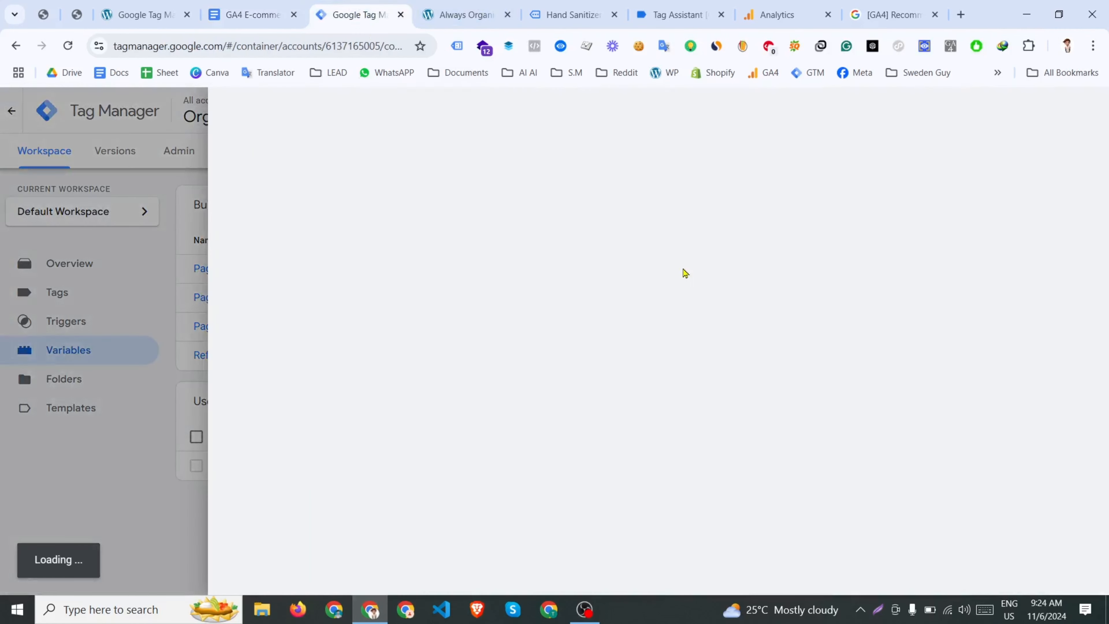
pyautogui.click(730, 277)
pyautogui.click(765, 463)
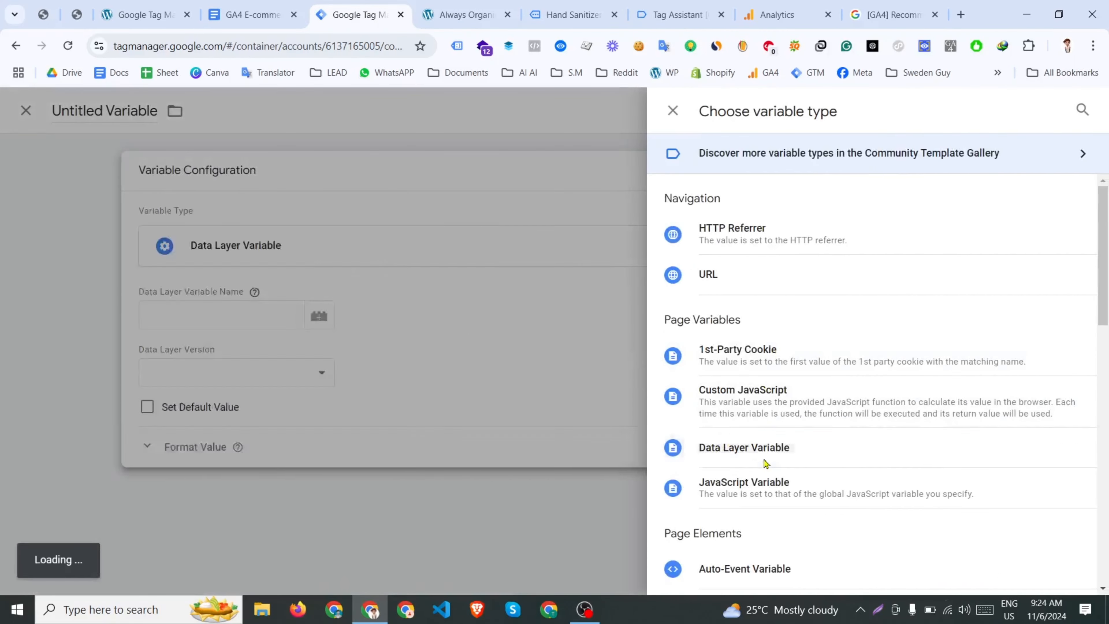
pyautogui.click(456, 317)
pyautogui.hotkey('ctrl', 'v')
# Step: Title the ecommerce.currency variable dlv - currency and save it
pyautogui.click(302, 109)
pyautogui.hotkey('ctrl', 'v')
pyautogui.moveTo(342, 111); pyautogui.dragTo(261, 108)
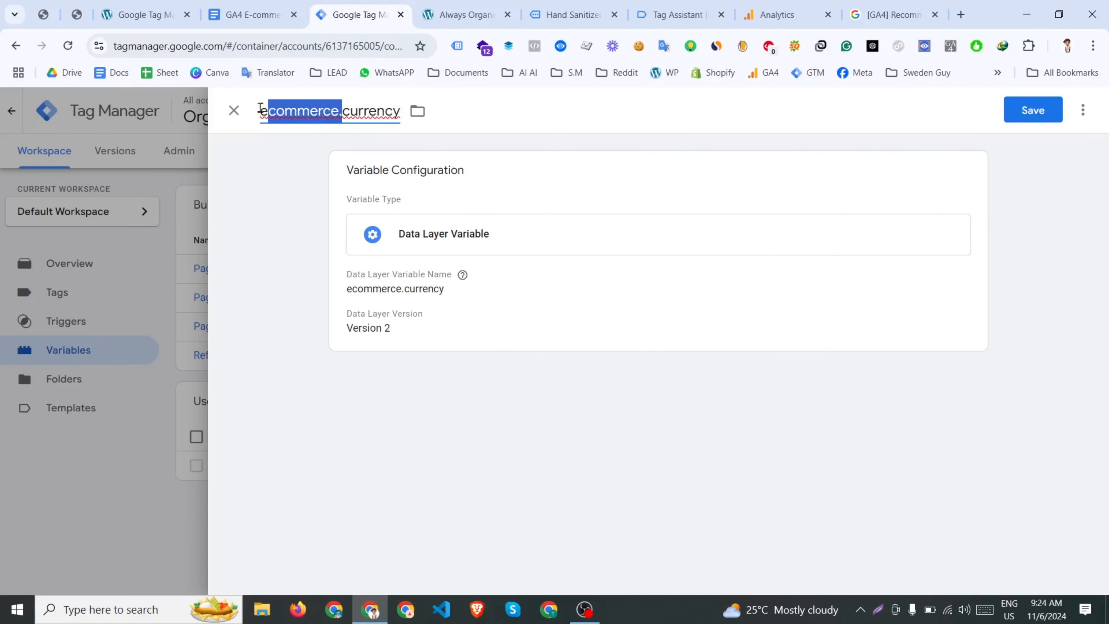
pyautogui.write('dlv -')
pyautogui.doubleClick(368, 169)
pyautogui.click(1033, 110)
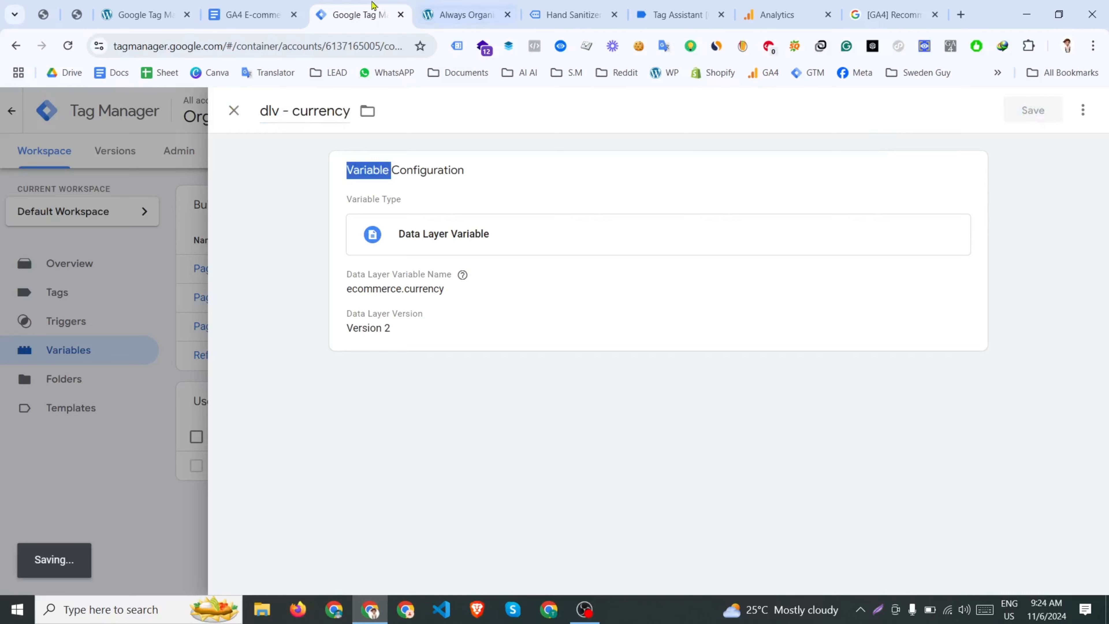
# Step: Create and save Data Layer Variables for ecommerce.value and ecommerce.items, titled dlv -value and dlv - items
pyautogui.click(301, 16)
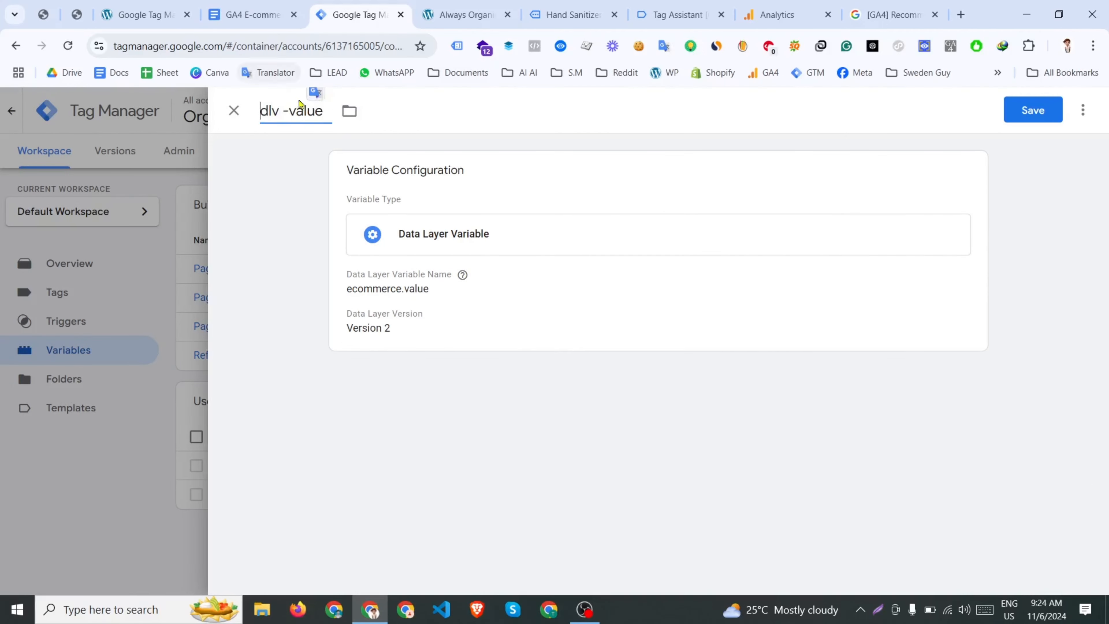
pyautogui.moveTo(374, 111); pyautogui.dragTo(297, 107)
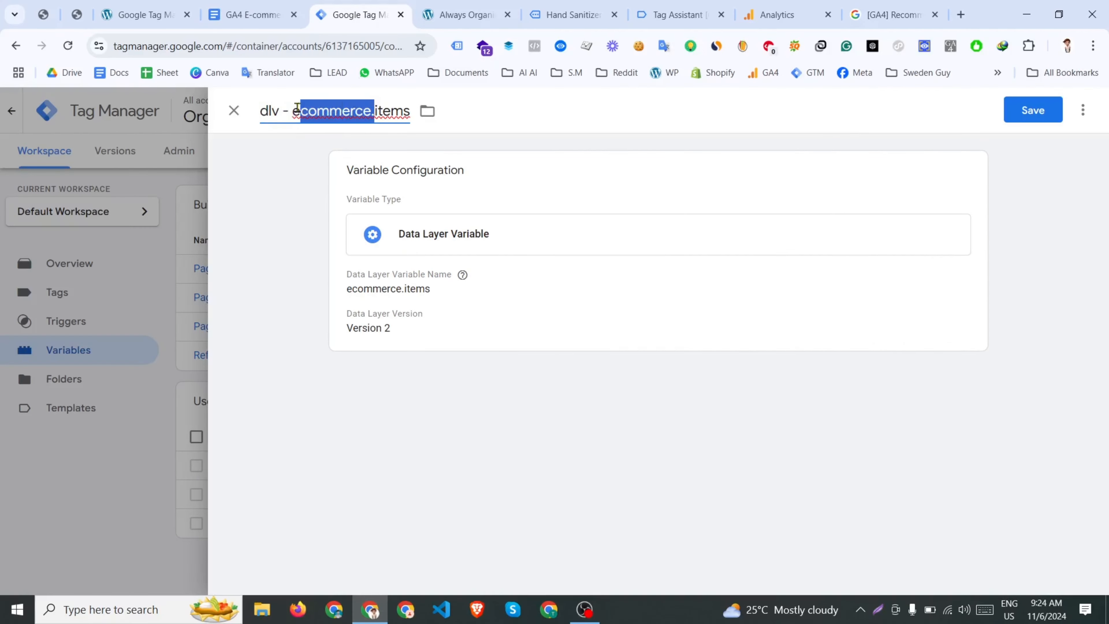
pyautogui.press('BackSpace')
pyautogui.press('BackSpace')
pyautogui.click(1033, 110)
# Step: Create Data Layer Variables for ecommerce.transaction_id and ecommerce.coupon, titled dlv - Transaction ID and dlv - coupon
pyautogui.click(252, 15)
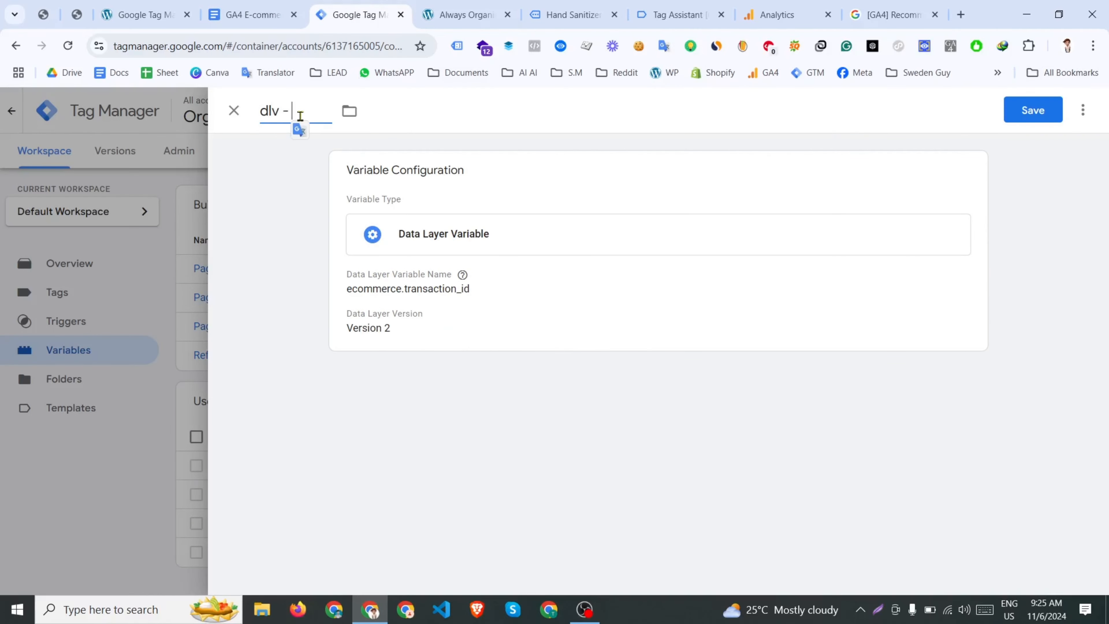
pyautogui.write('Transaction ID')
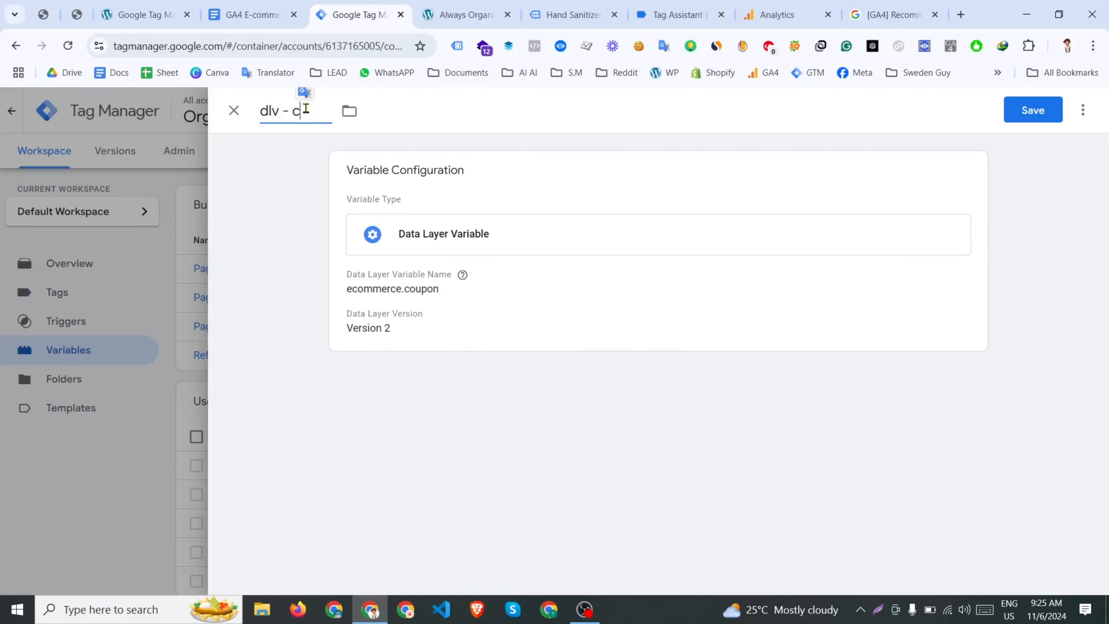
pyautogui.write('oupon')
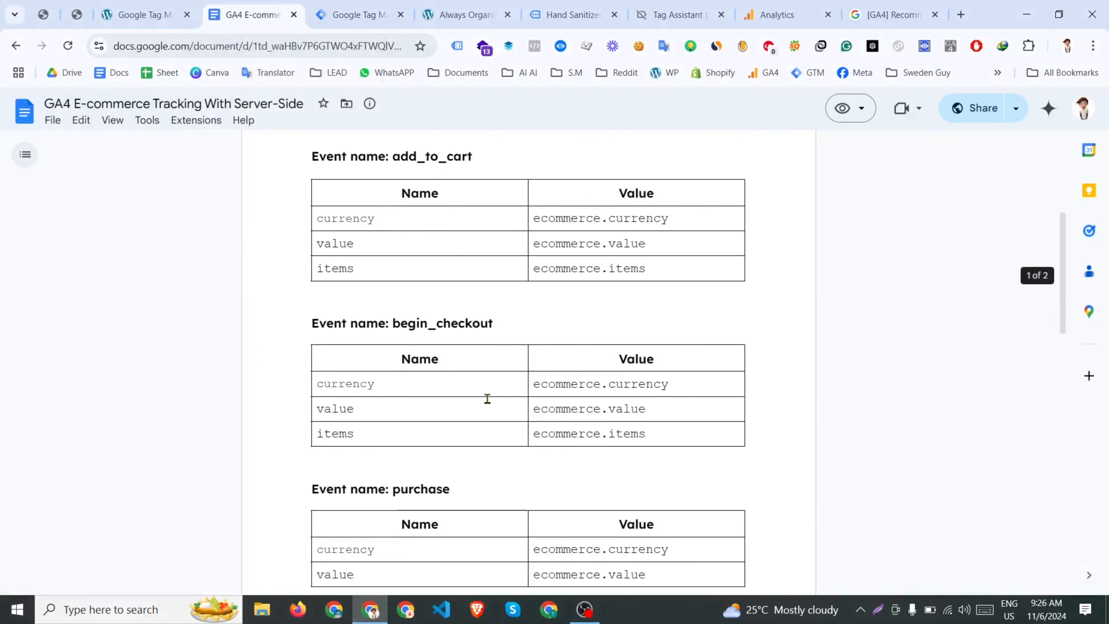
# Step: Review the view_item, add_to_cart, begin_checkout and purchase parameter tables in the tracking document
pyautogui.scroll(5, 488, 399)
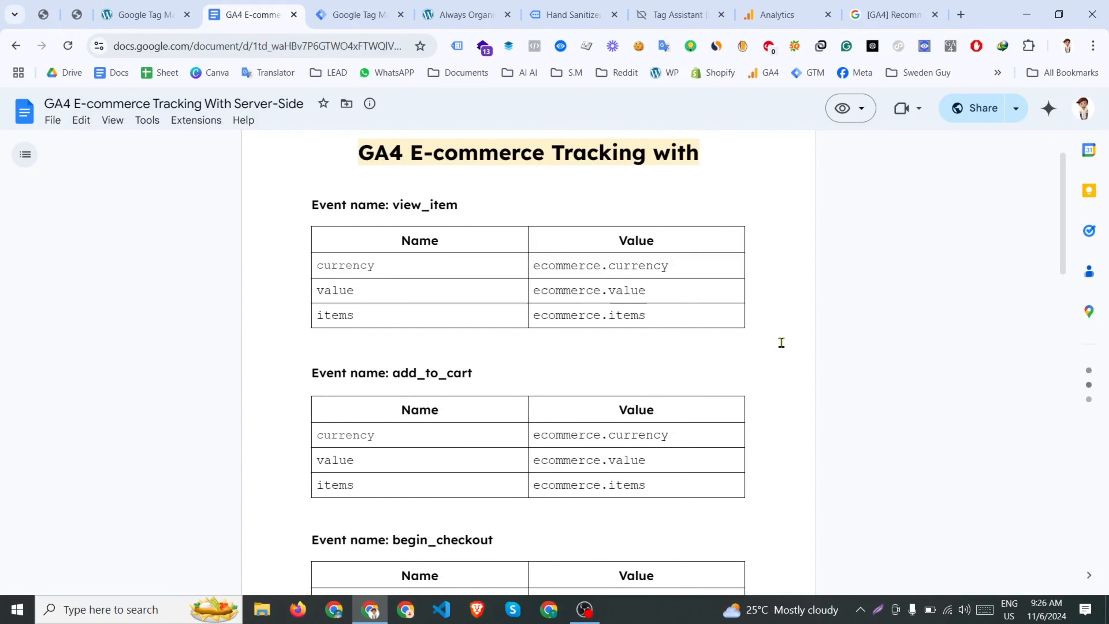
pyautogui.scroll(-3, 729, 376)
pyautogui.scroll(5, 729, 384)
pyautogui.scroll(-6, 730, 395)
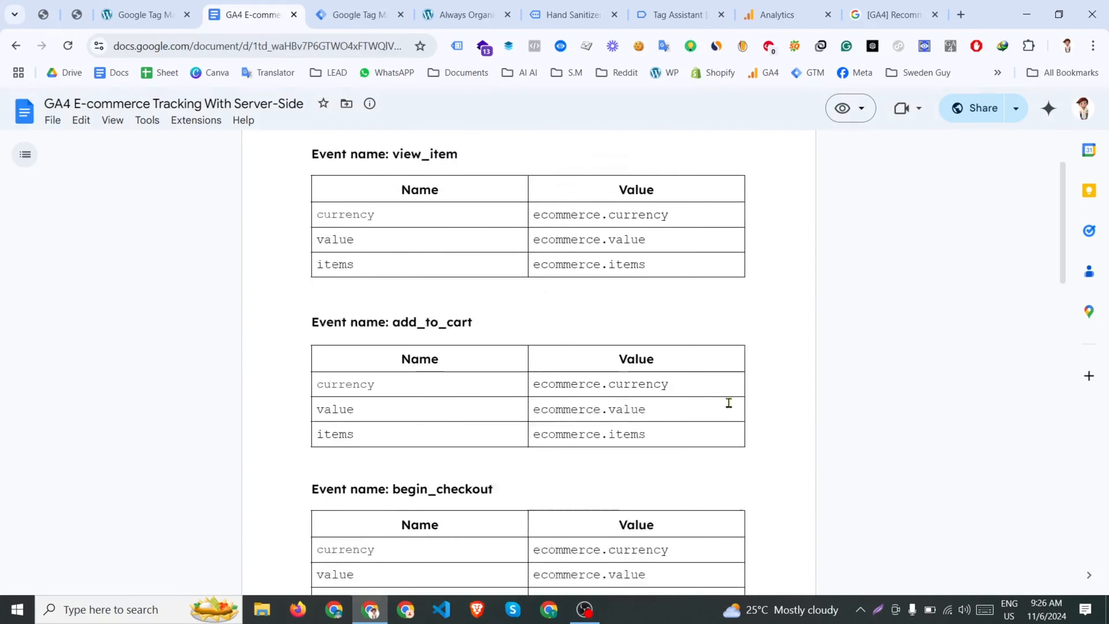
pyautogui.scroll(-5, 773, 393)
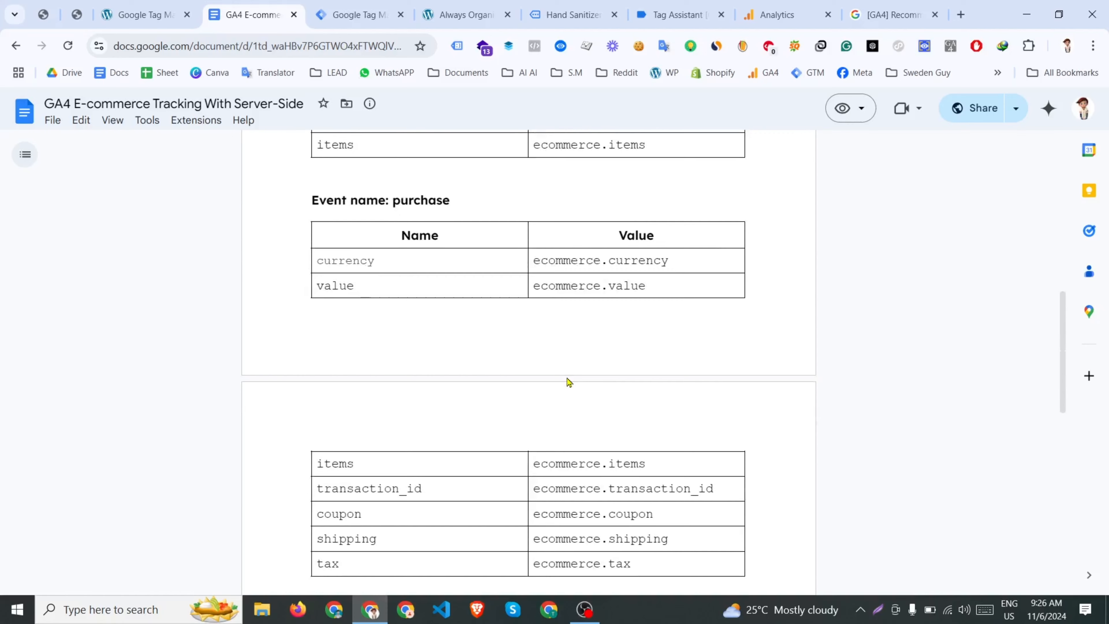
pyautogui.scroll(-5, 567, 376)
pyautogui.scroll(7, 567, 374)
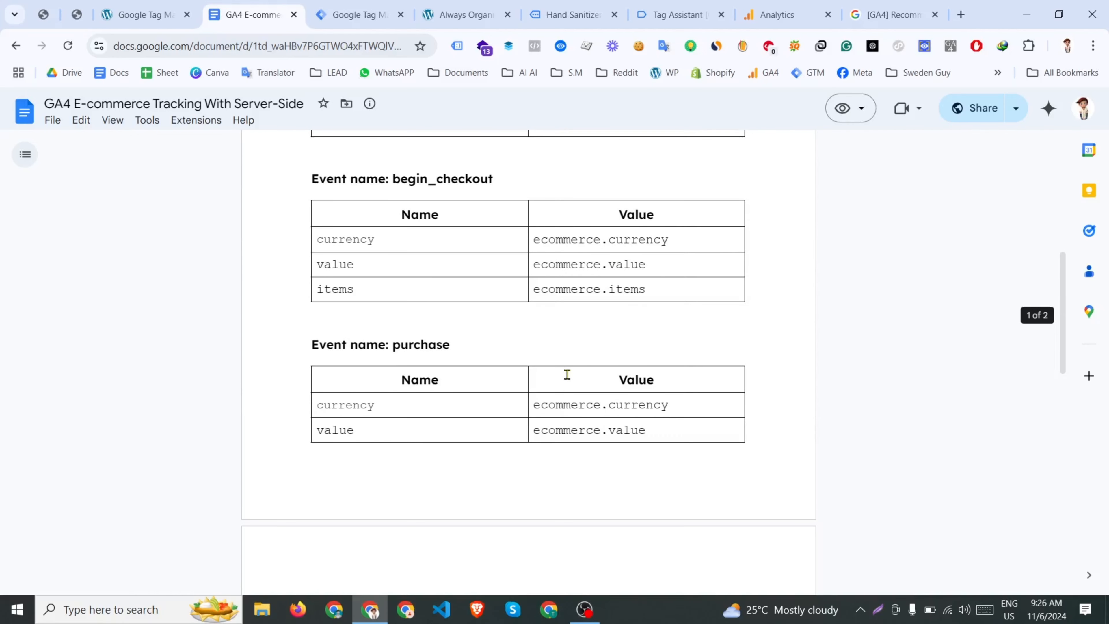
pyautogui.scroll(1, 567, 374)
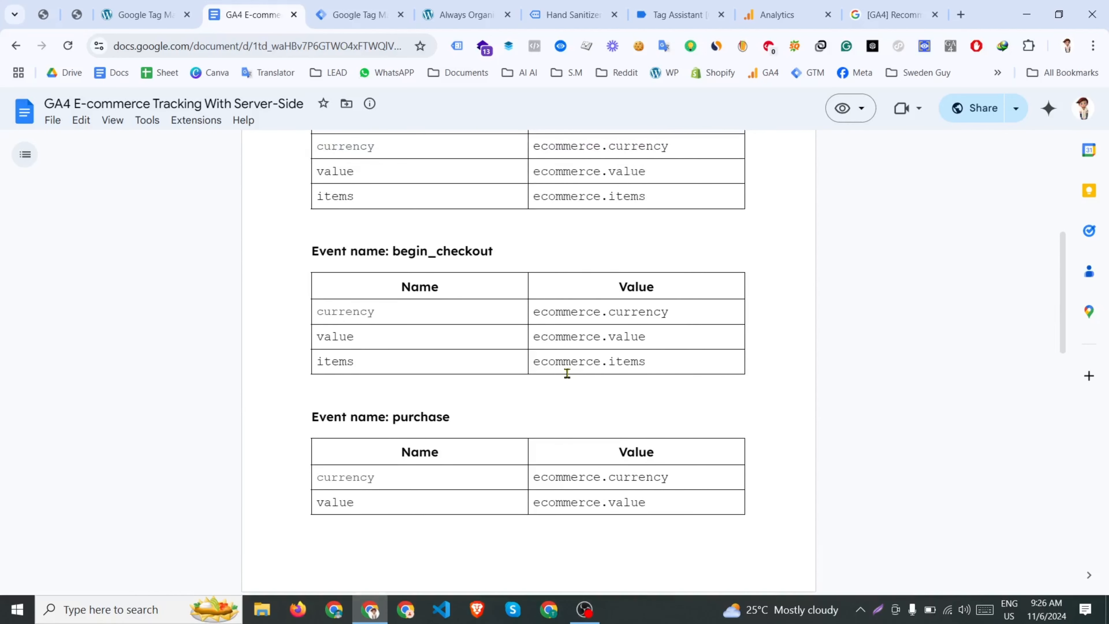
# Step: Start a new trigger of the Custom Event type in the Tag Manager container
pyautogui.click(345, 22)
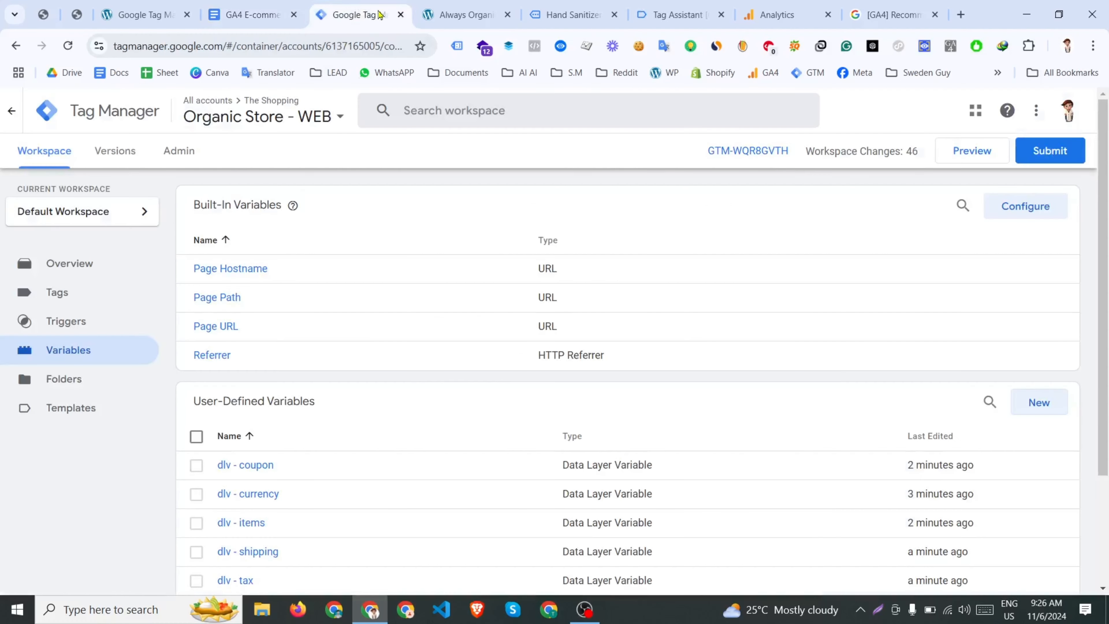
pyautogui.scroll(-3, 960, 345)
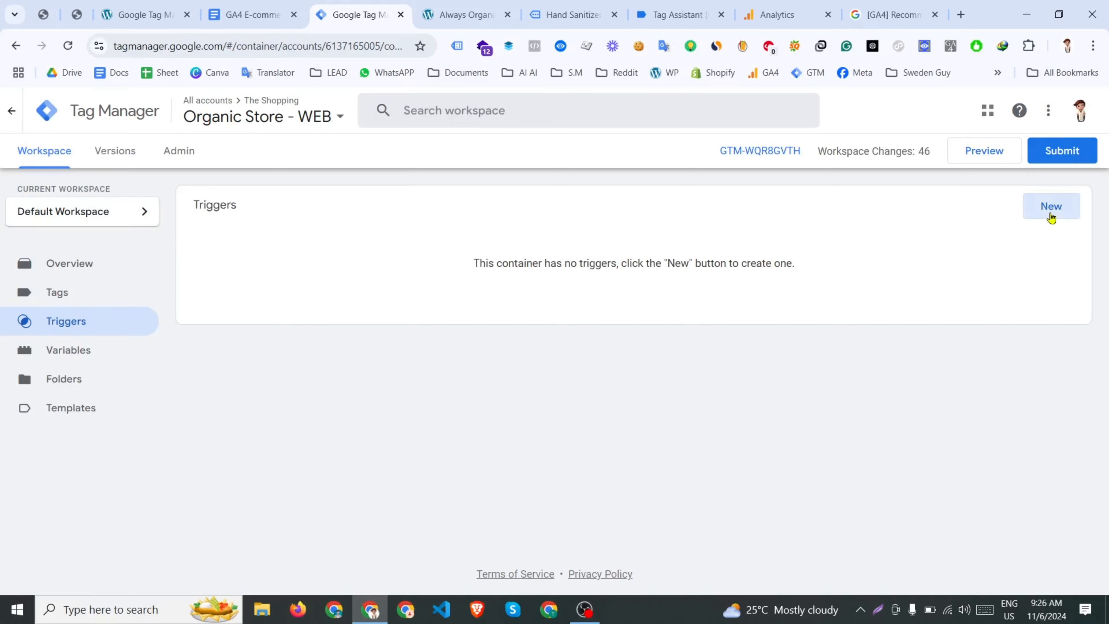
pyautogui.click(1052, 218)
pyautogui.click(500, 295)
pyautogui.scroll(-5, 906, 393)
pyautogui.click(869, 470)
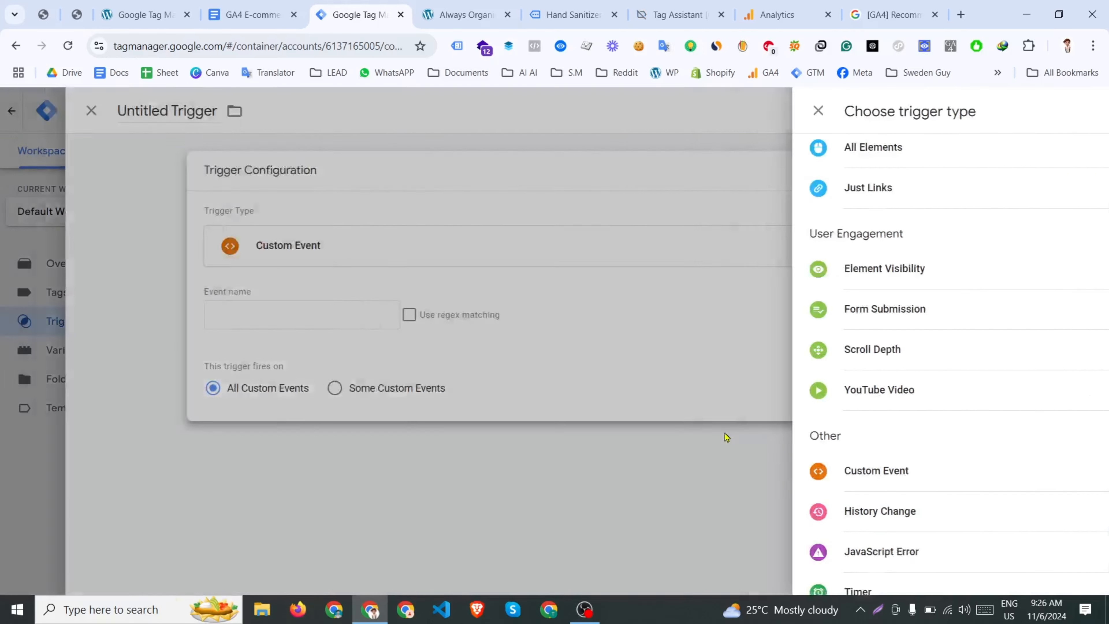
# Step: Set the trigger's event name to view_item from the tracking document, title it view_item Trigger and save it
pyautogui.click(238, 6)
pyautogui.scroll(5, 389, 322)
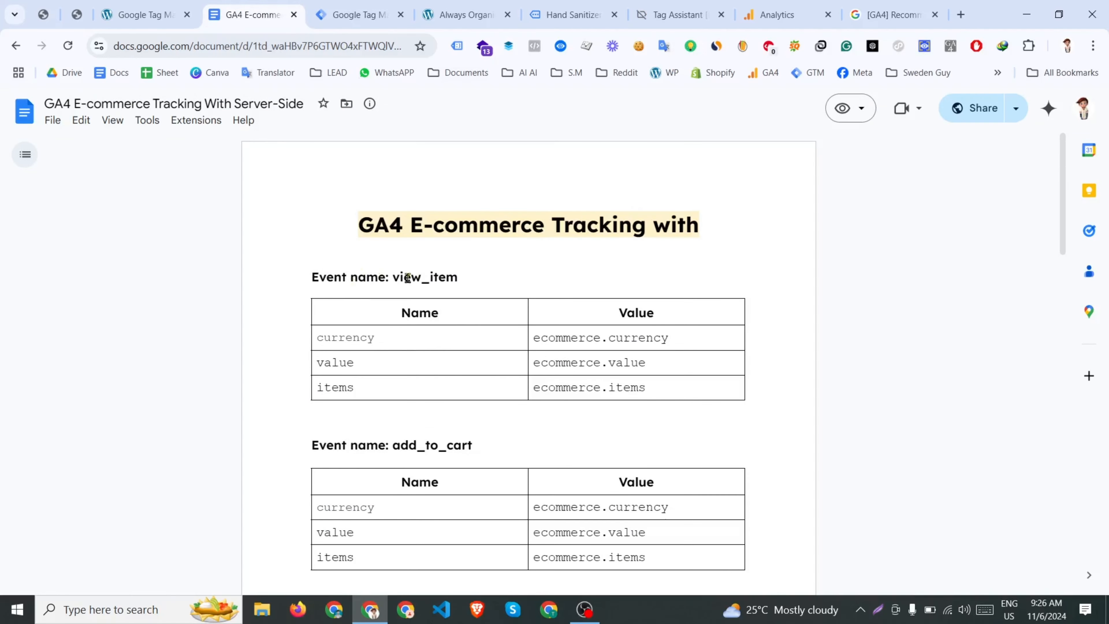
pyautogui.hotkey('ctrl', 'c')
pyautogui.click(351, 14)
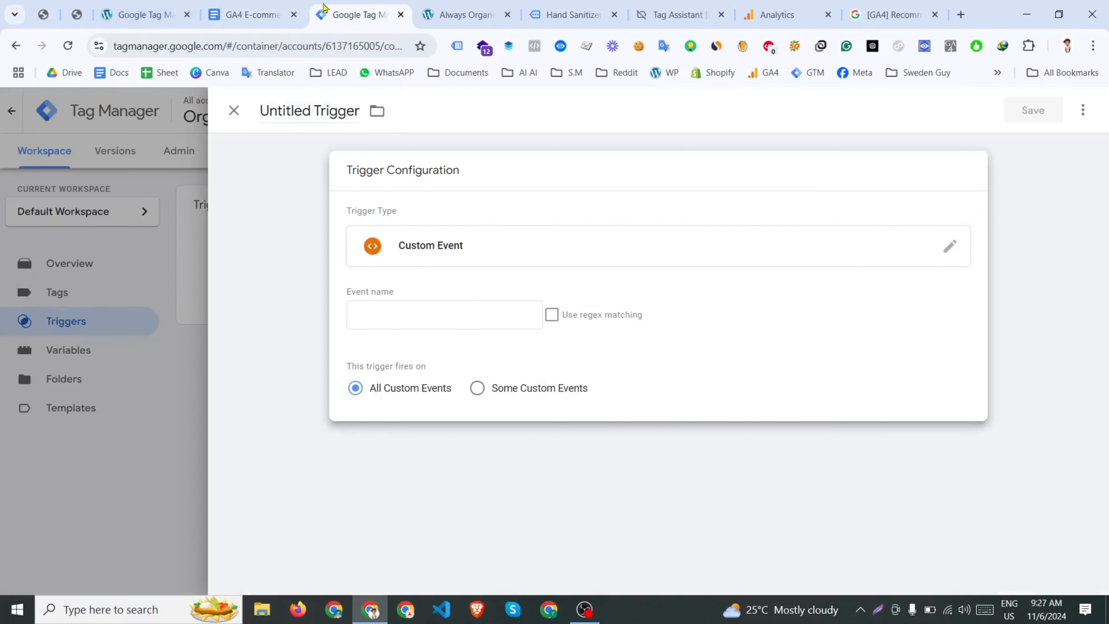
pyautogui.click(458, 316)
pyautogui.hotkey('ctrl', 'v')
pyautogui.doubleClick(284, 106)
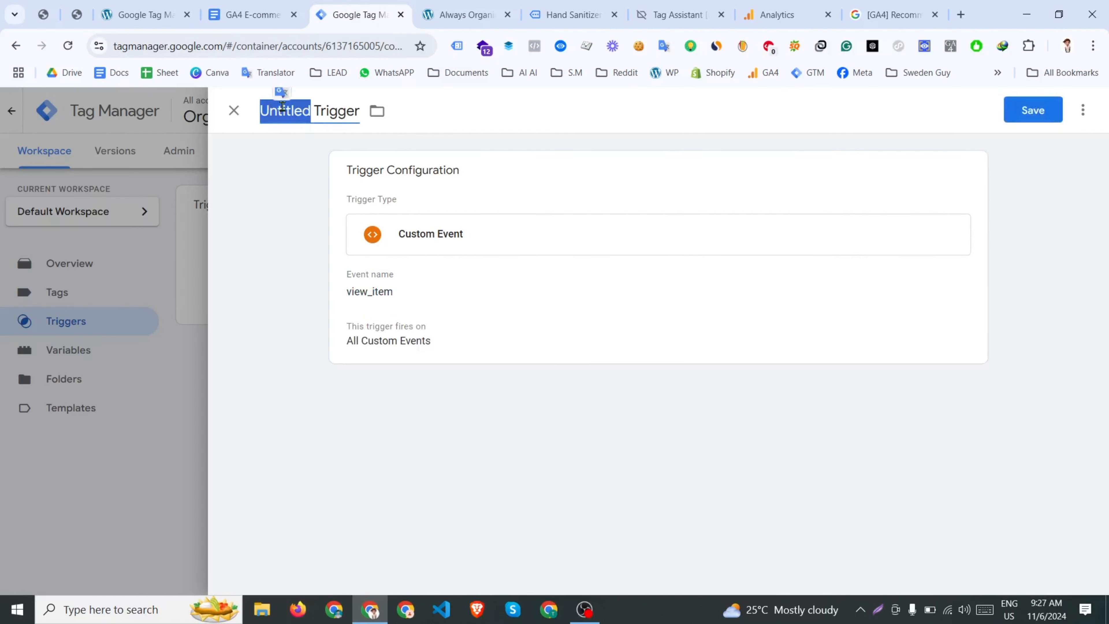
pyautogui.hotkey('ctrl', 'v')
pyautogui.click(1057, 112)
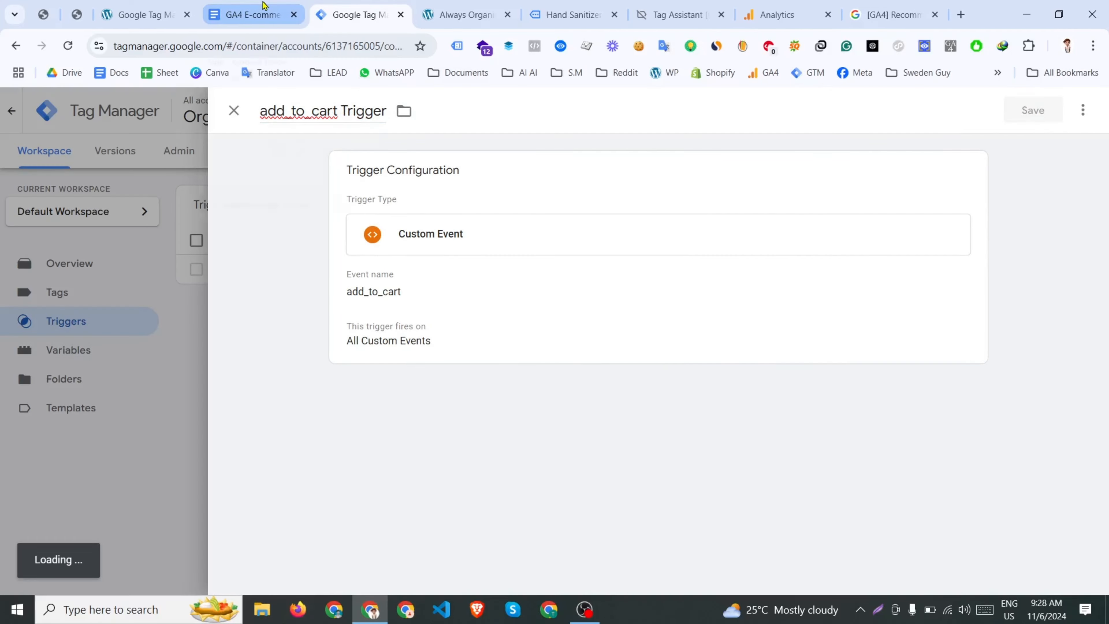
# Step: Create a custom event trigger for the purchase event, title it Purchase Trigger and save it
pyautogui.click(257, 14)
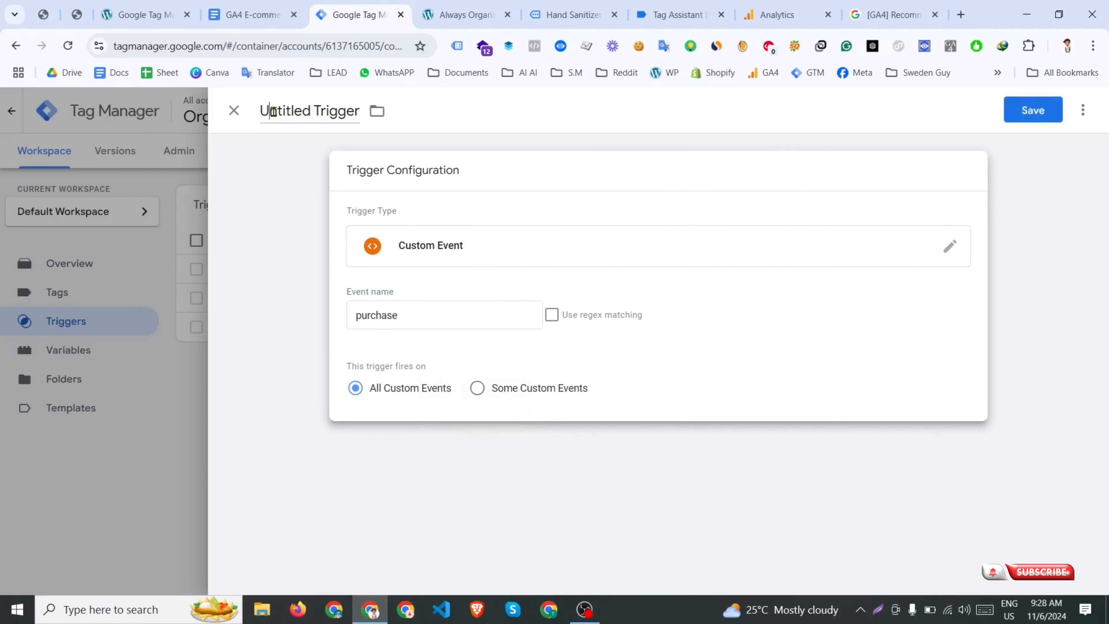
pyautogui.doubleClick(284, 111)
pyautogui.write('Purchase')
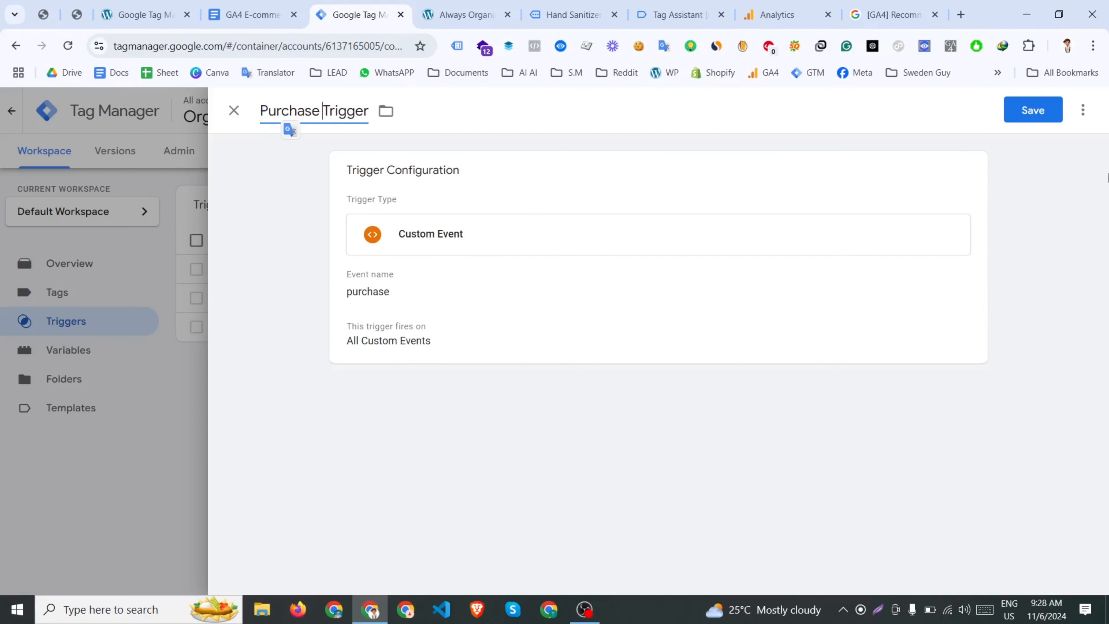
pyautogui.click(1033, 110)
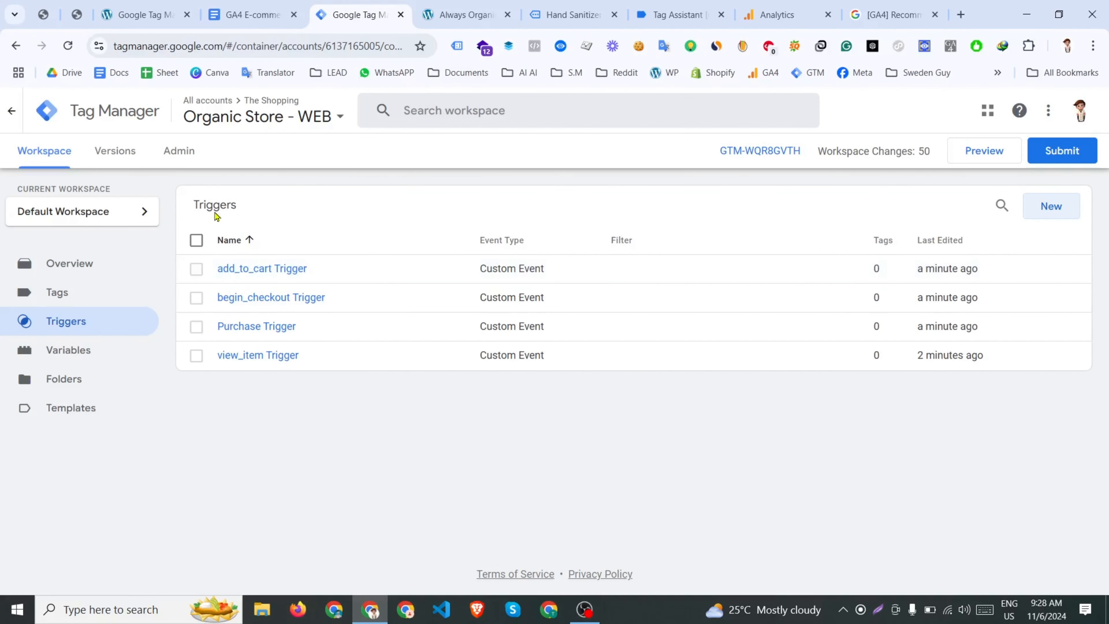
# Step: Open the container's tag list and examine the view_item data layer call in Tag Assistant
pyautogui.click(136, 291)
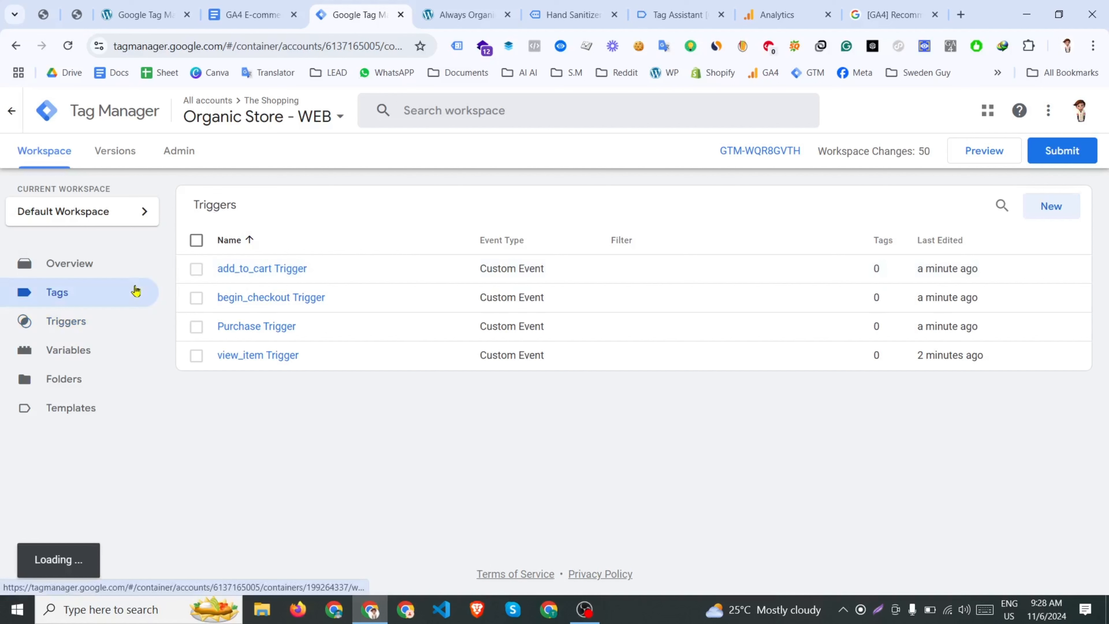
pyautogui.click(638, 8)
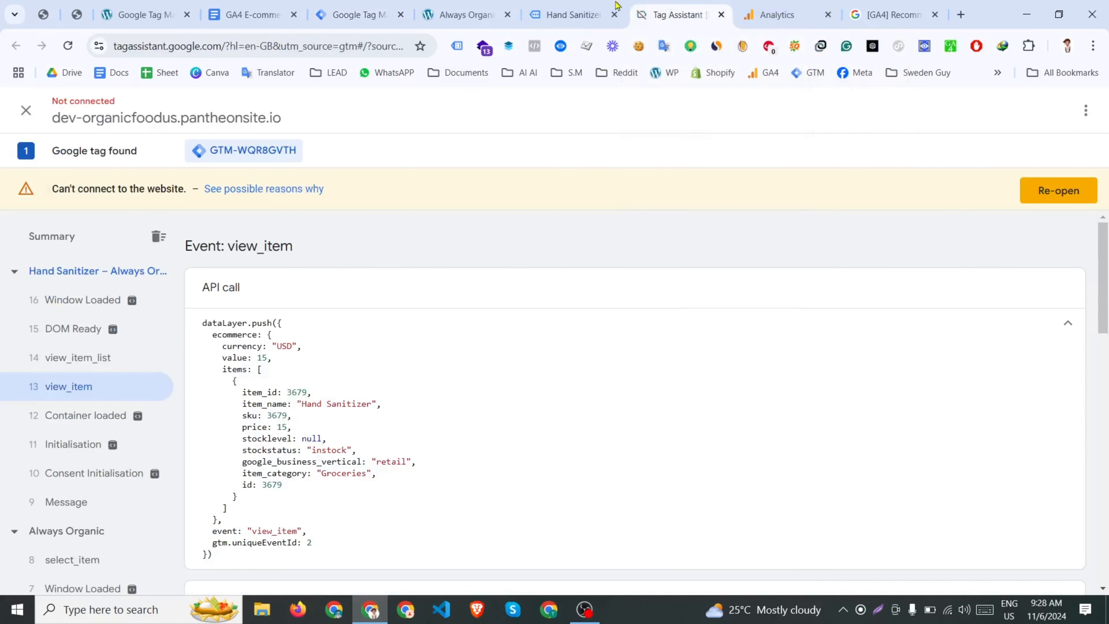
pyautogui.hotkey('ctrl', 'shift', 'Tab')
pyautogui.hotkey('ctrl', 'shift', 'Tab')
pyautogui.hotkey('ctrl', 'shift', 'Tab')
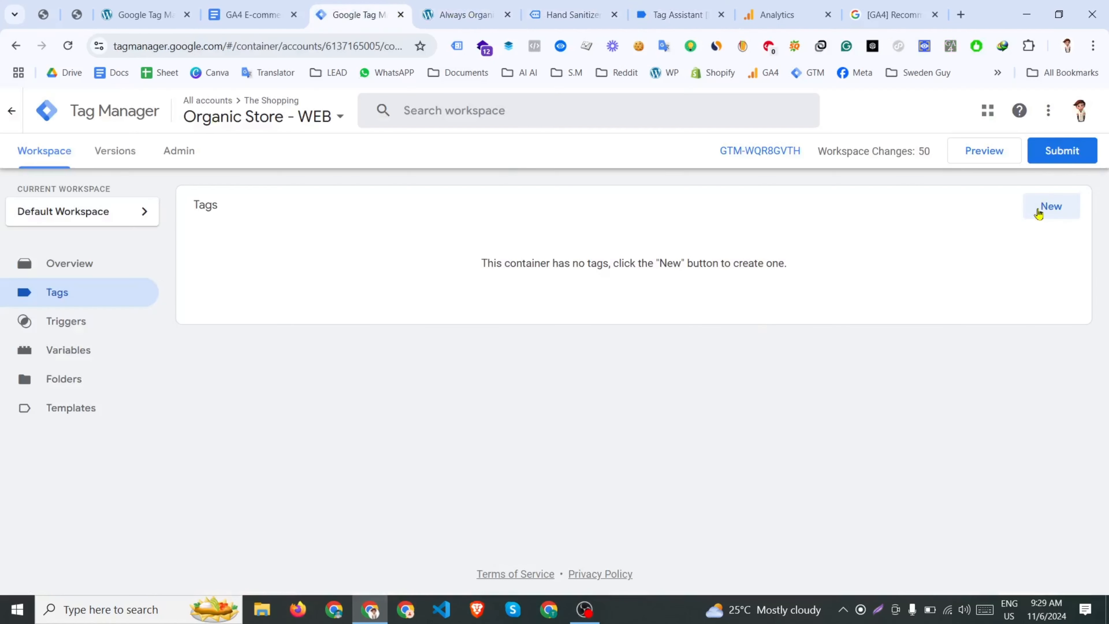
# Step: Create a new tag of the Google Tag type with {{GA4 Measurement ID}} as its tag ID
pyautogui.click(1039, 214)
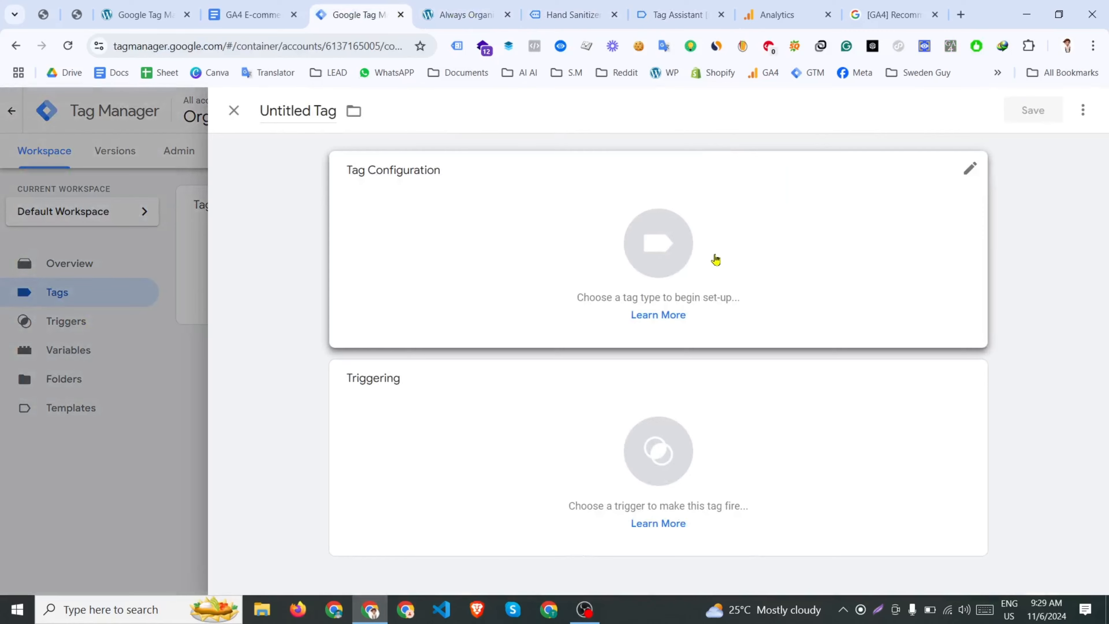
pyautogui.click(716, 259)
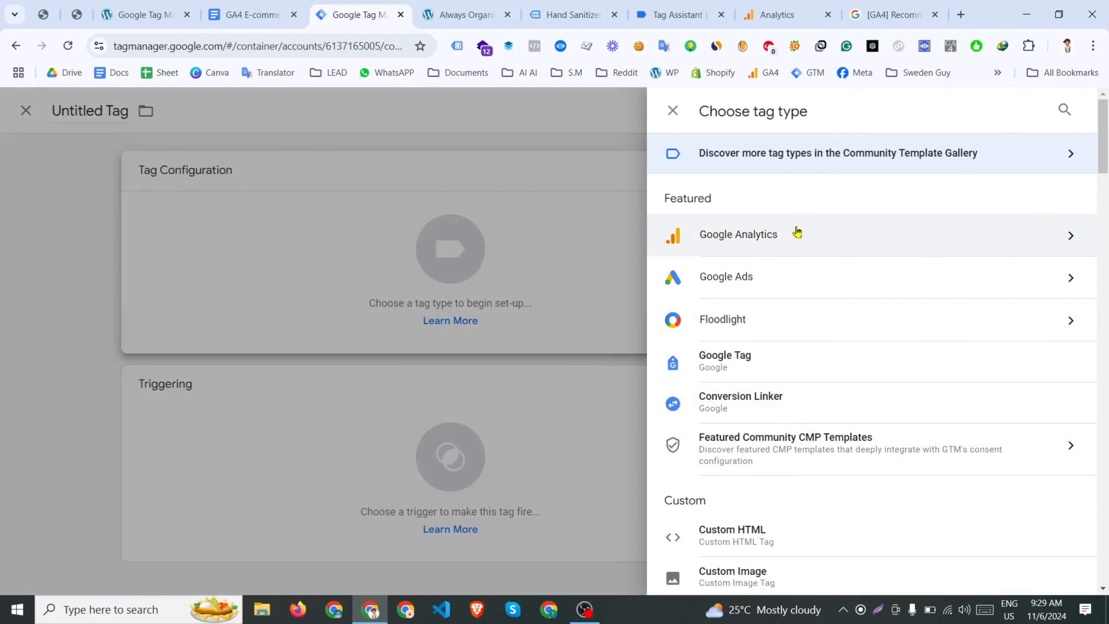
pyautogui.click(796, 233)
pyautogui.click(817, 214)
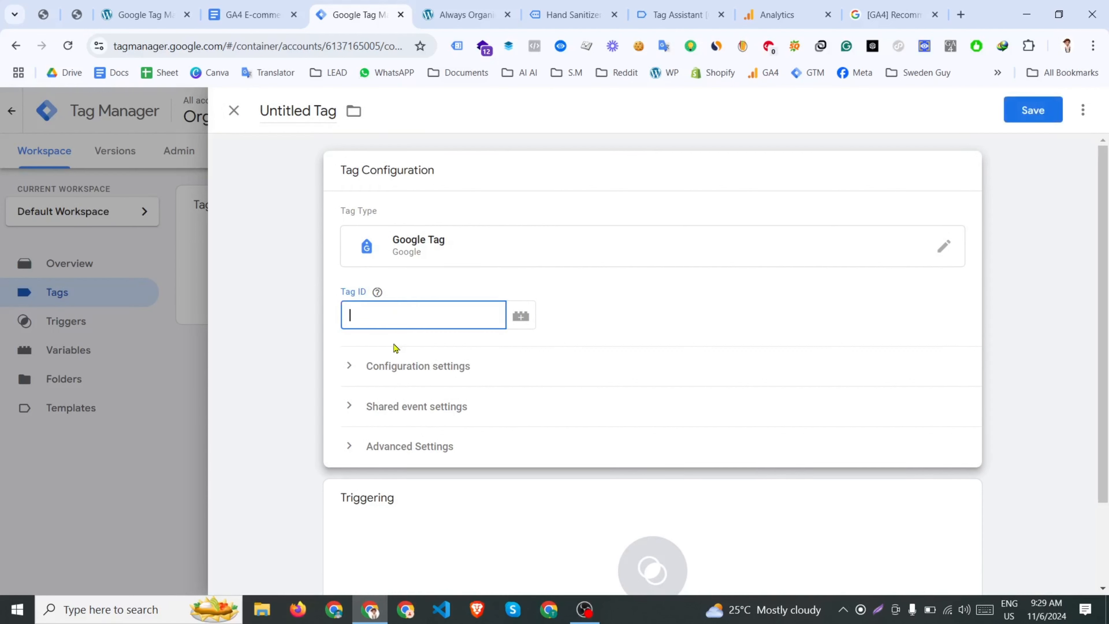
pyautogui.write('{{me')
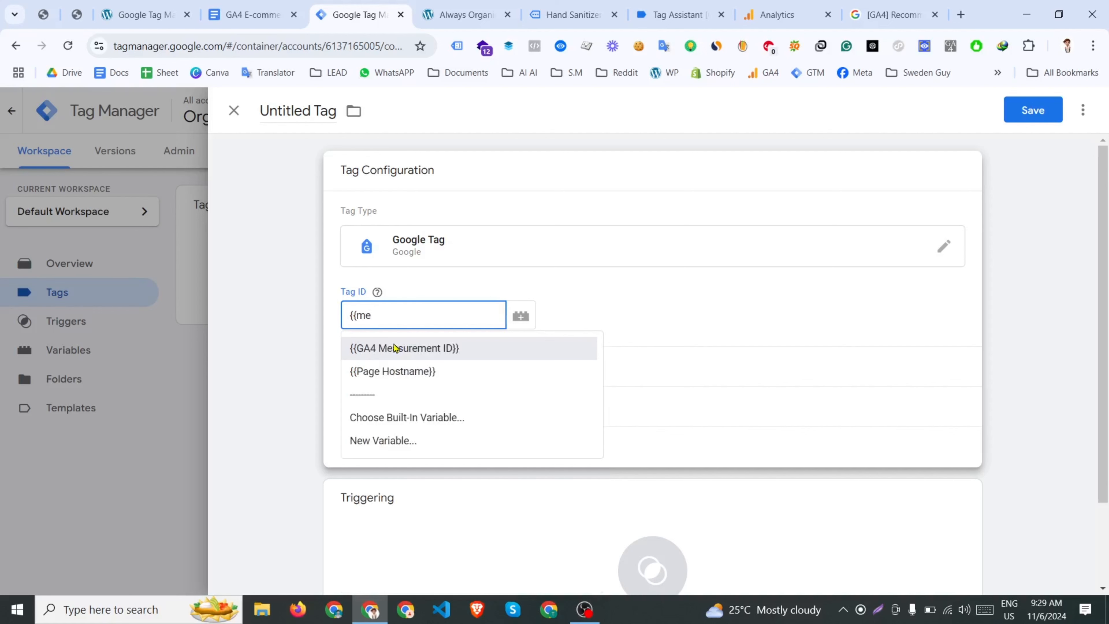
pyautogui.click(471, 349)
pyautogui.scroll(-2, 364, 376)
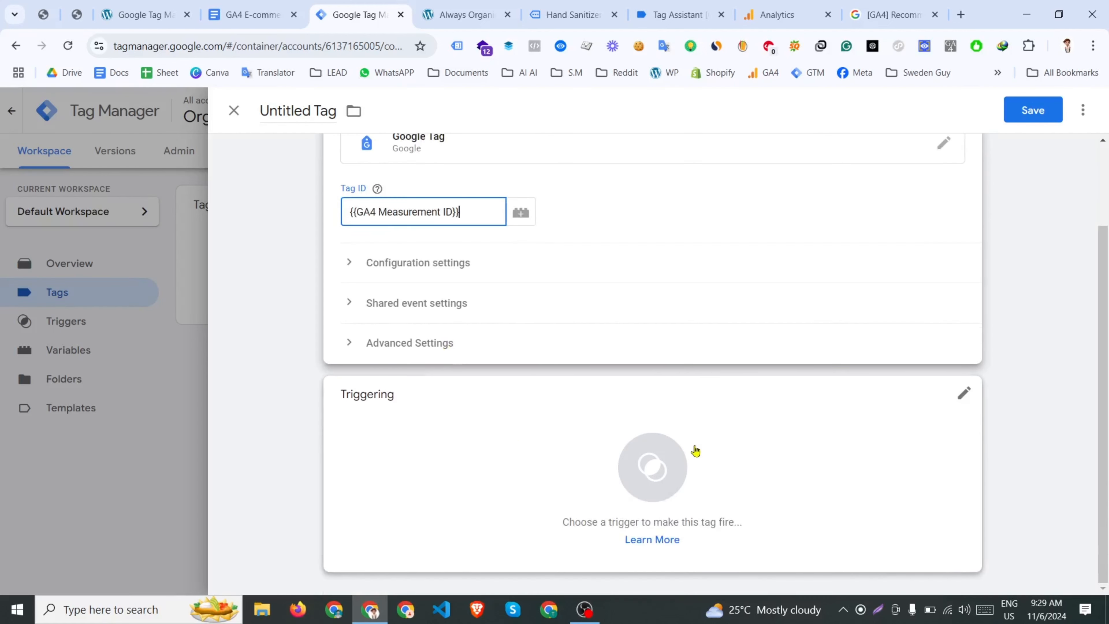
# Step: Make the tag fire on Initialization - All Pages and save it as Google Tag - GA4
pyautogui.click(627, 482)
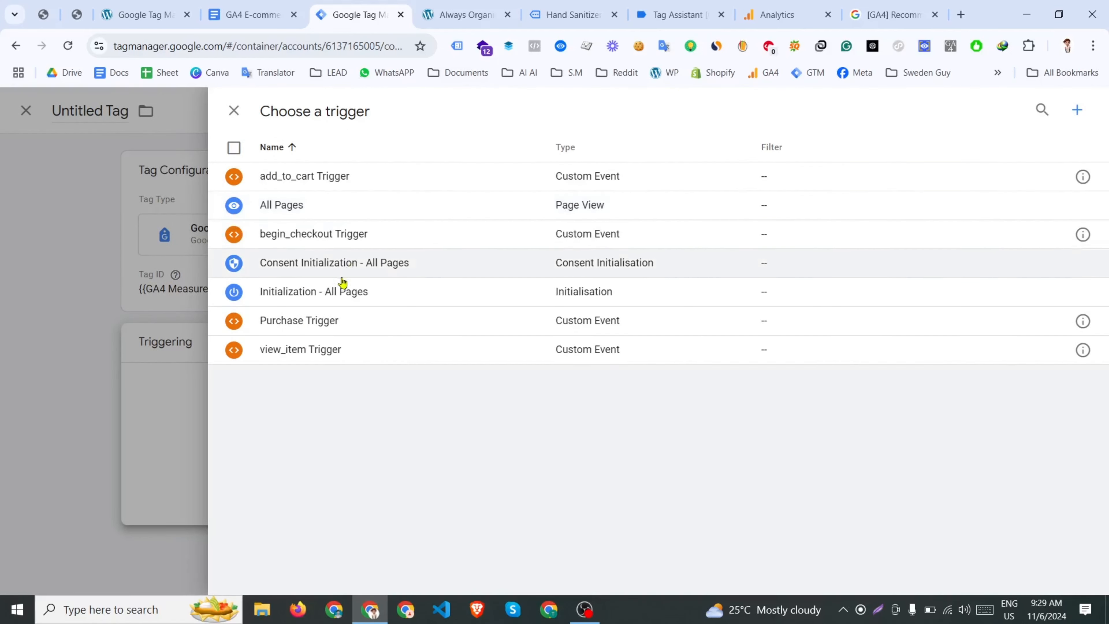
pyautogui.click(342, 290)
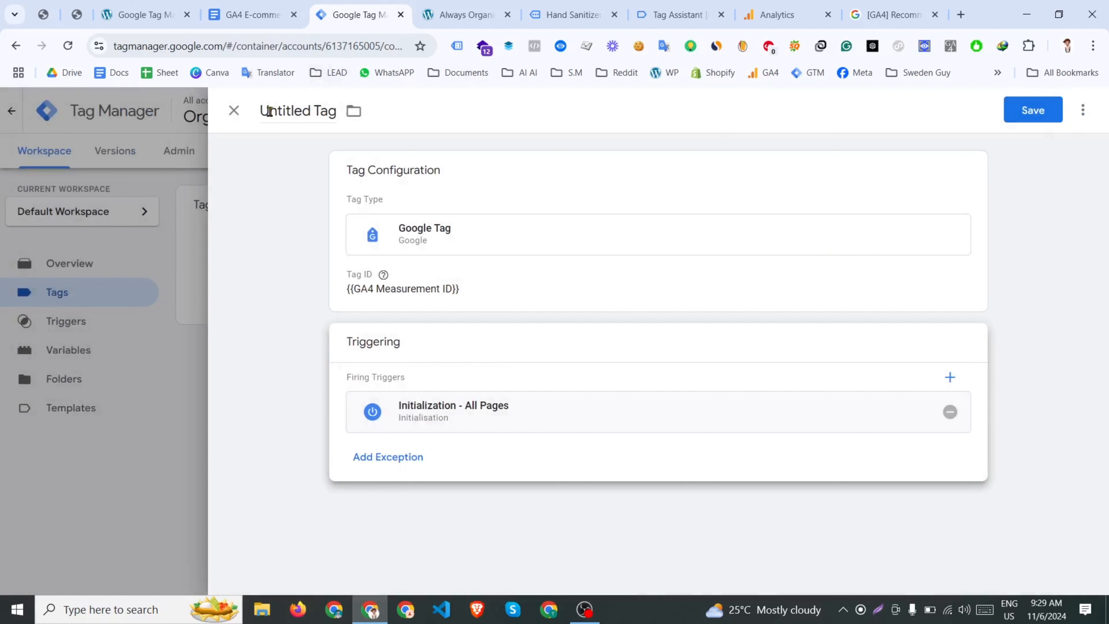
pyautogui.click(1024, 117)
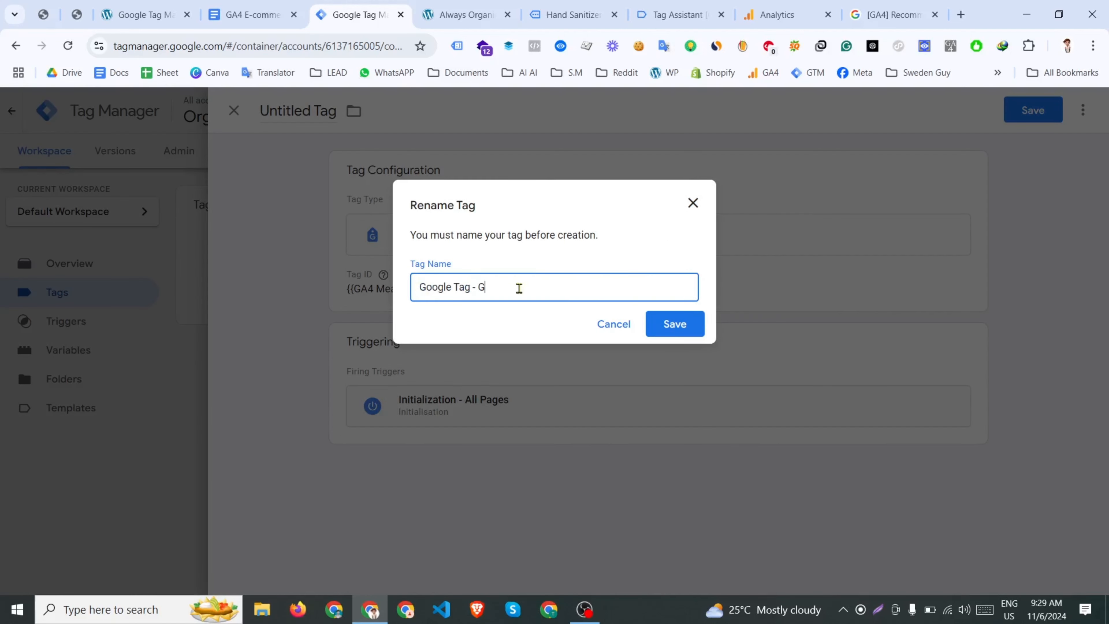
pyautogui.click(666, 324)
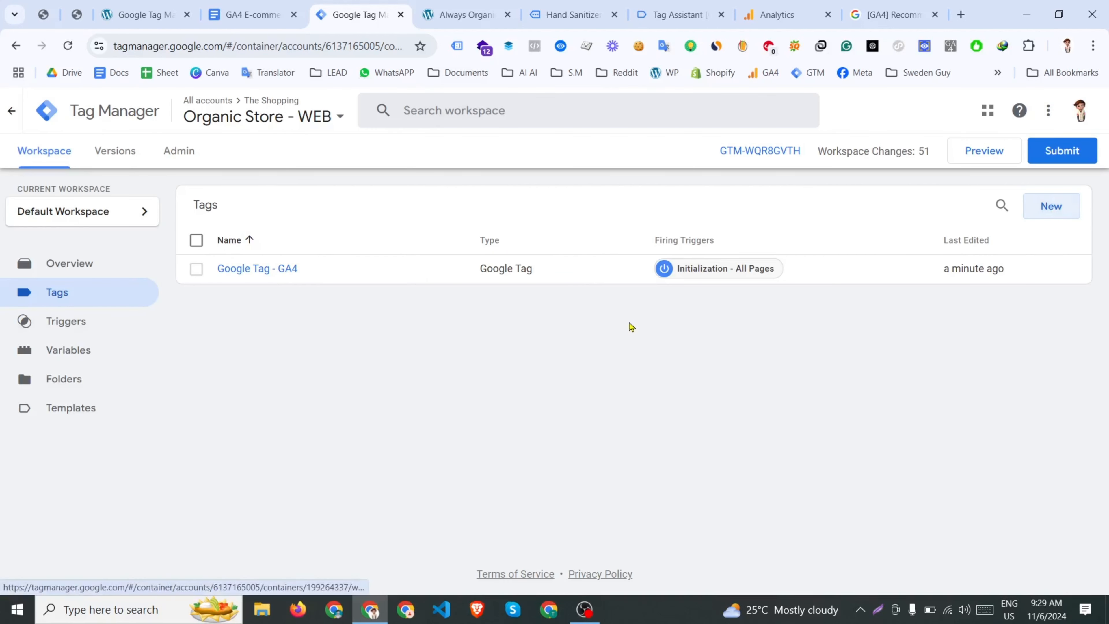
# Step: Create a Google Analytics: GA4 Event tag with measurement ID {{GA4 Measurement ID}} and event name view_item
pyautogui.click(1048, 207)
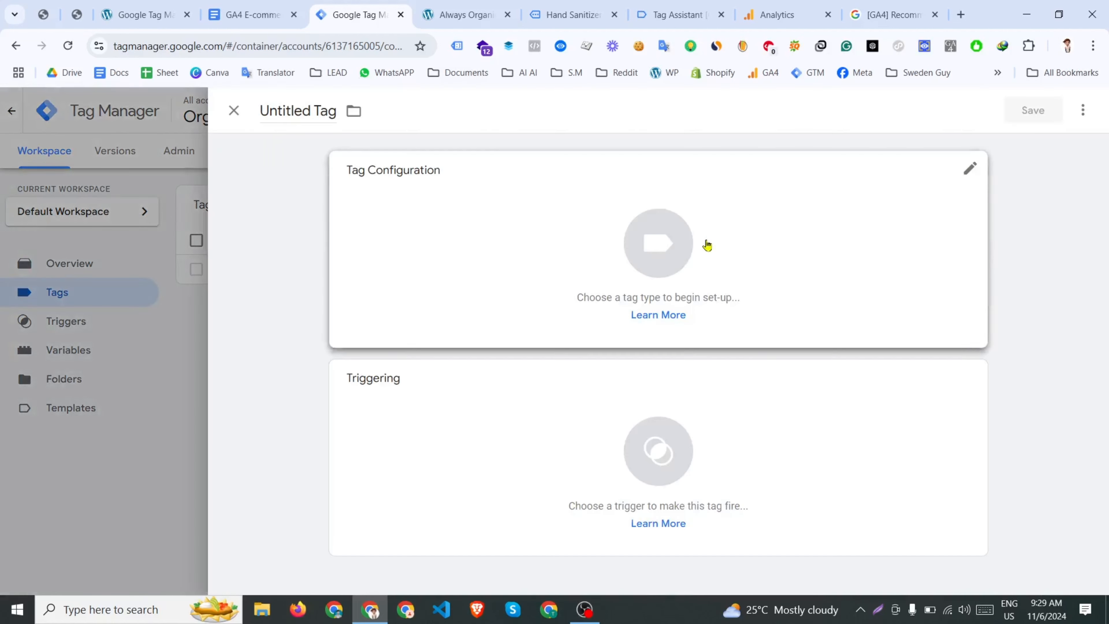
pyautogui.click(705, 243)
pyautogui.click(692, 224)
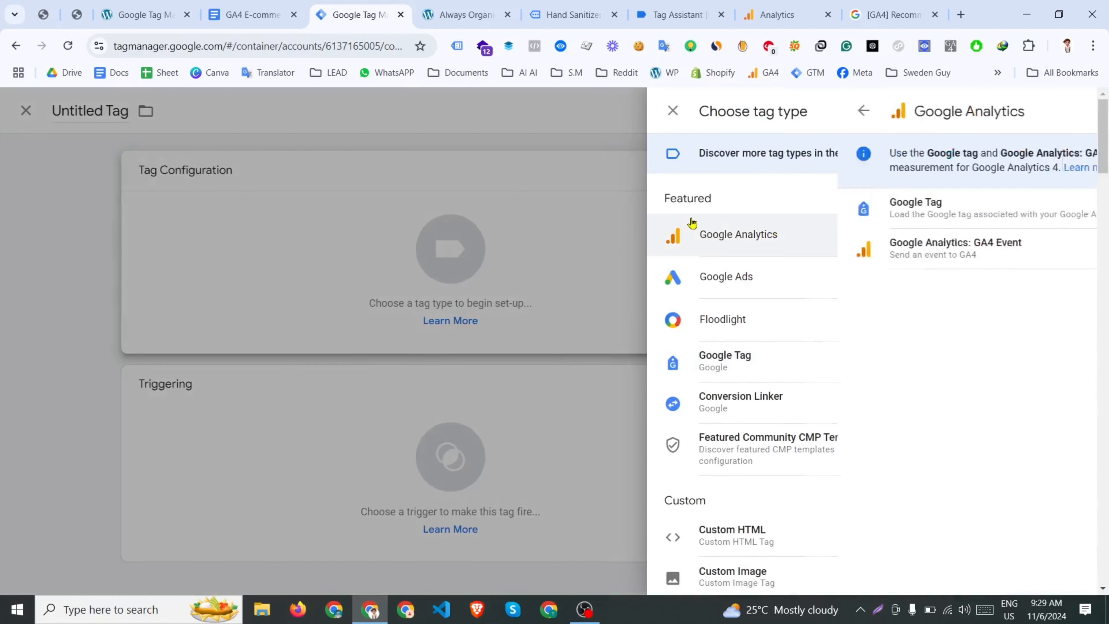
pyautogui.click(764, 243)
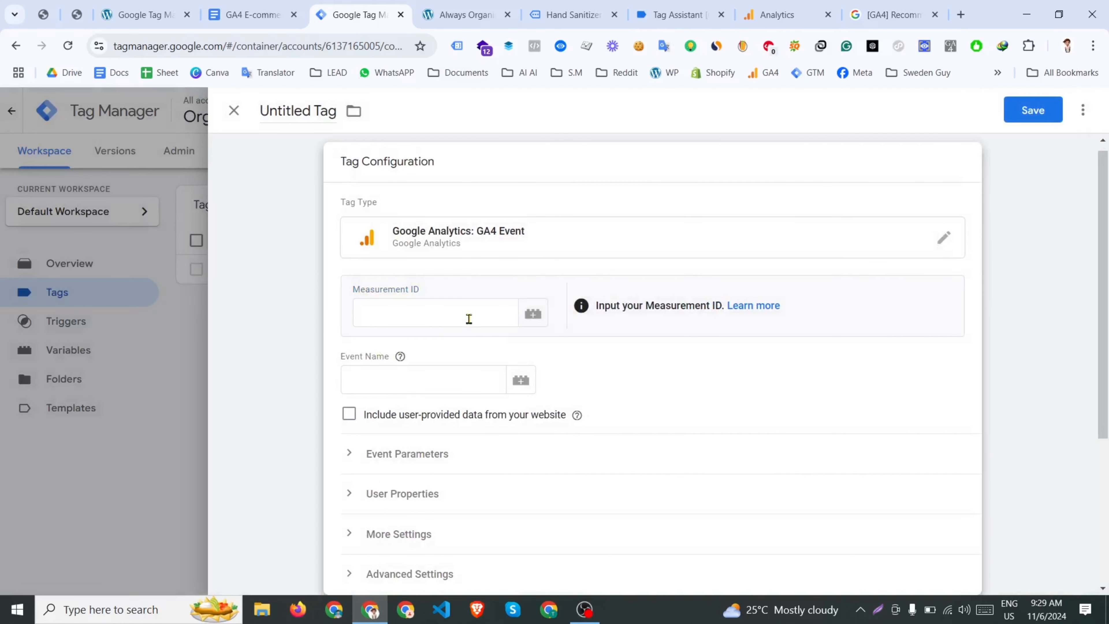
pyautogui.write('{')
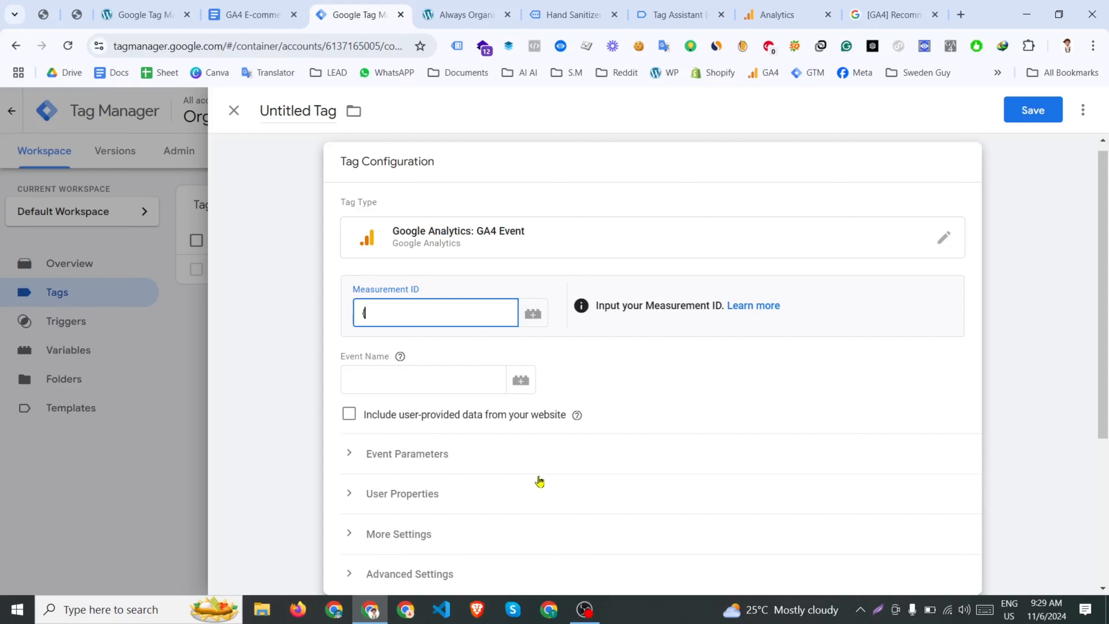
pyautogui.write('{mea')
pyautogui.click(524, 356)
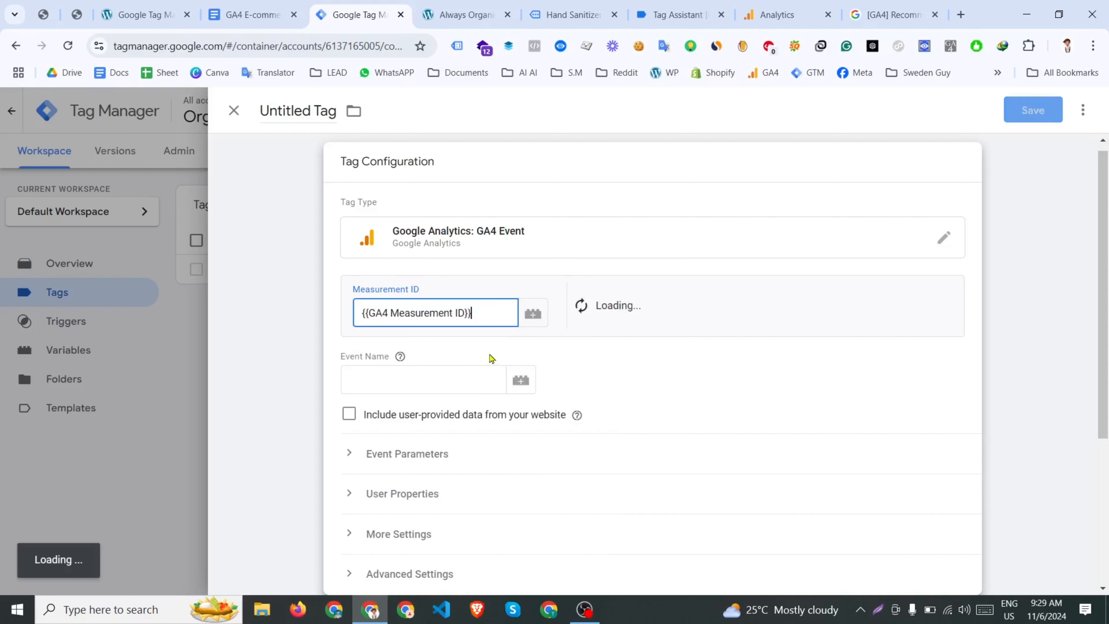
pyautogui.click(394, 388)
pyautogui.write('view_item')
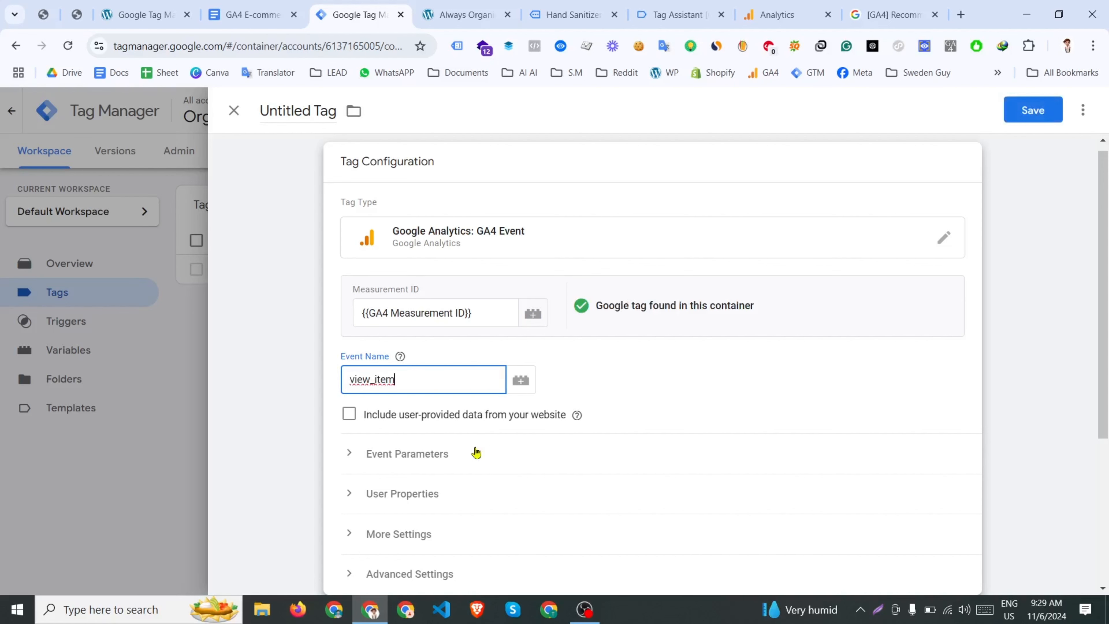
# Step: Add three empty event parameter rows to the view_item tag
pyautogui.click(477, 452)
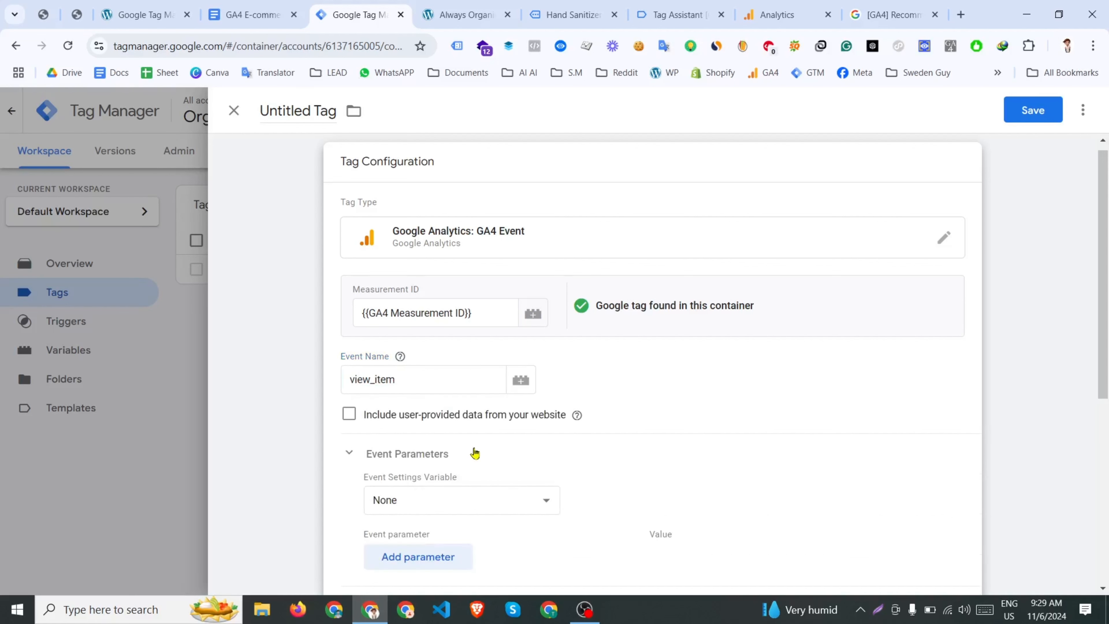
pyautogui.scroll(-1, 463, 452)
pyautogui.click(432, 481)
pyautogui.click(421, 529)
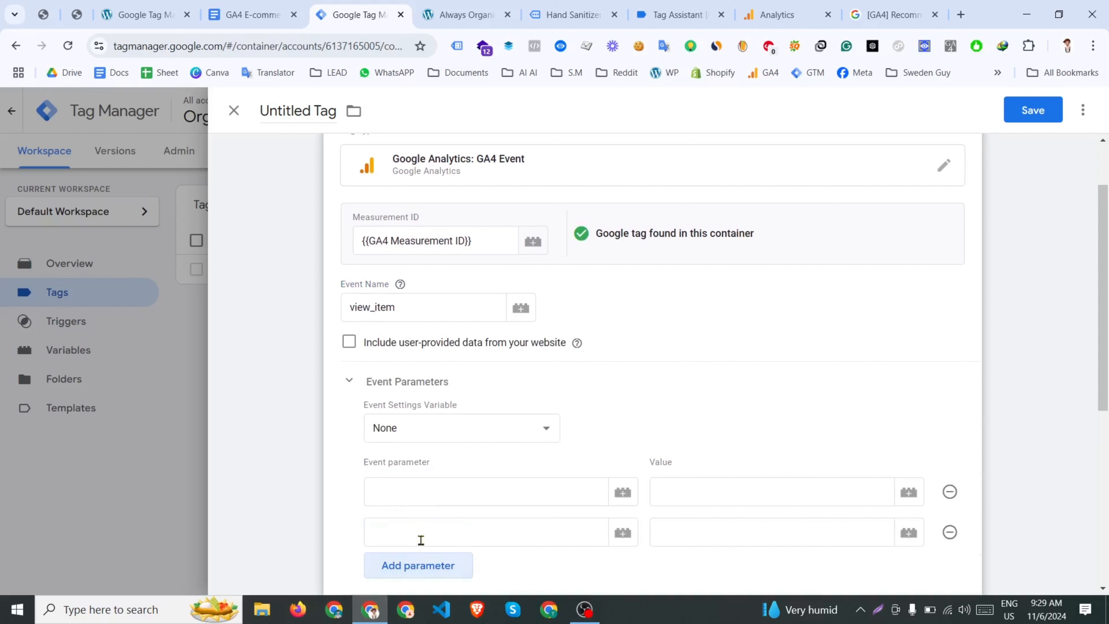
pyautogui.click(420, 563)
pyautogui.scroll(-1, 688, 513)
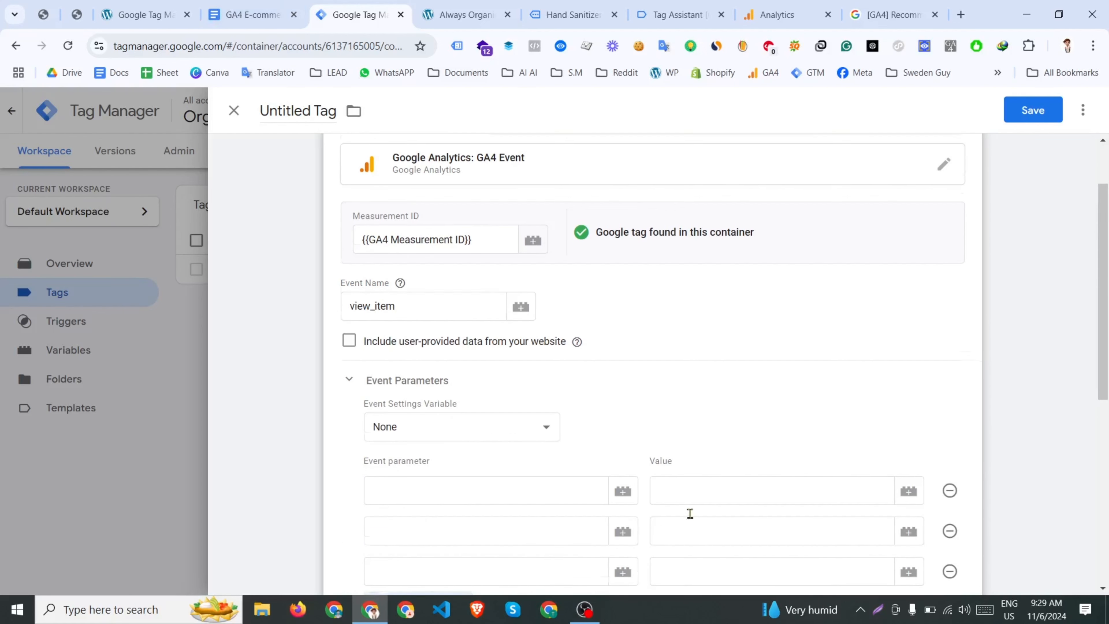
# Step: Copy the currency parameter name from the document's view_item table into the tag's first event parameter
pyautogui.click(284, 21)
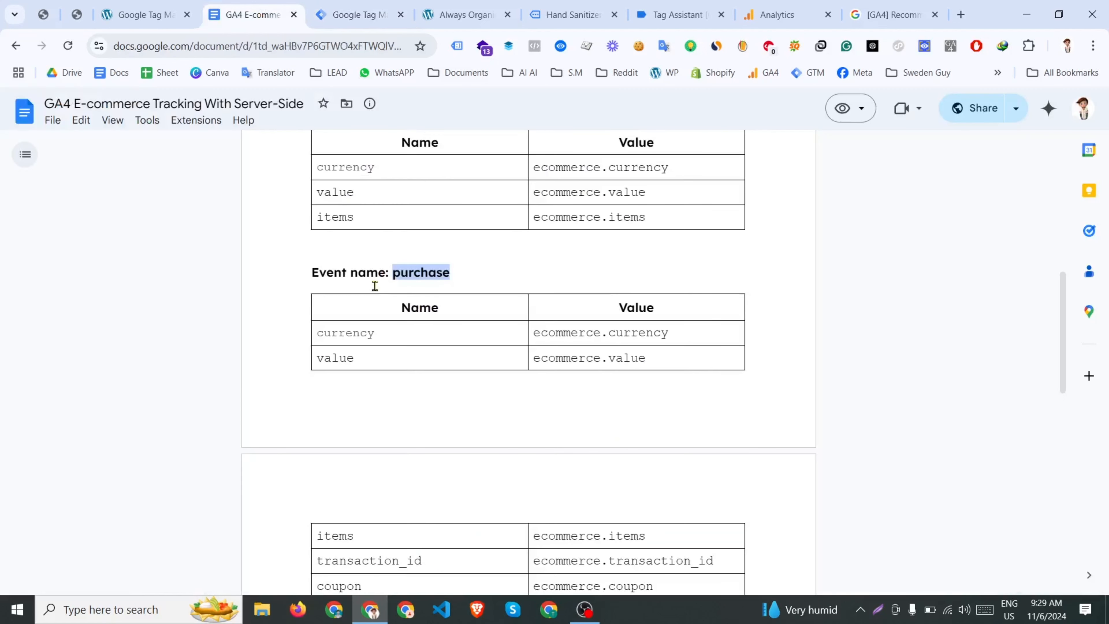
pyautogui.scroll(7, 378, 339)
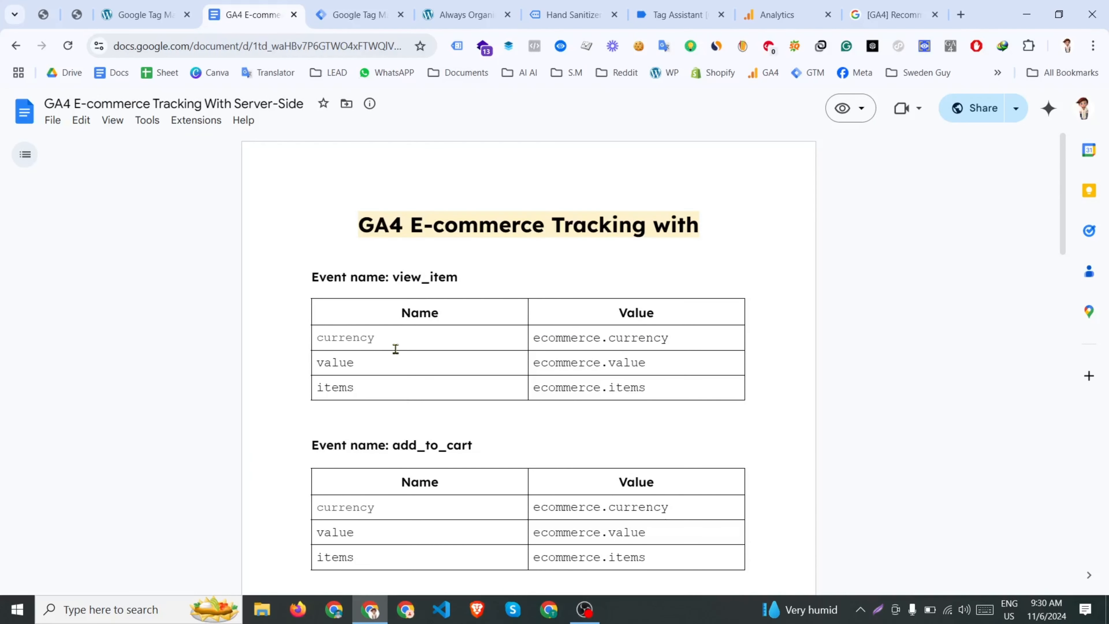
pyautogui.doubleClick(339, 342)
pyautogui.hotkey('ctrl', 'c')
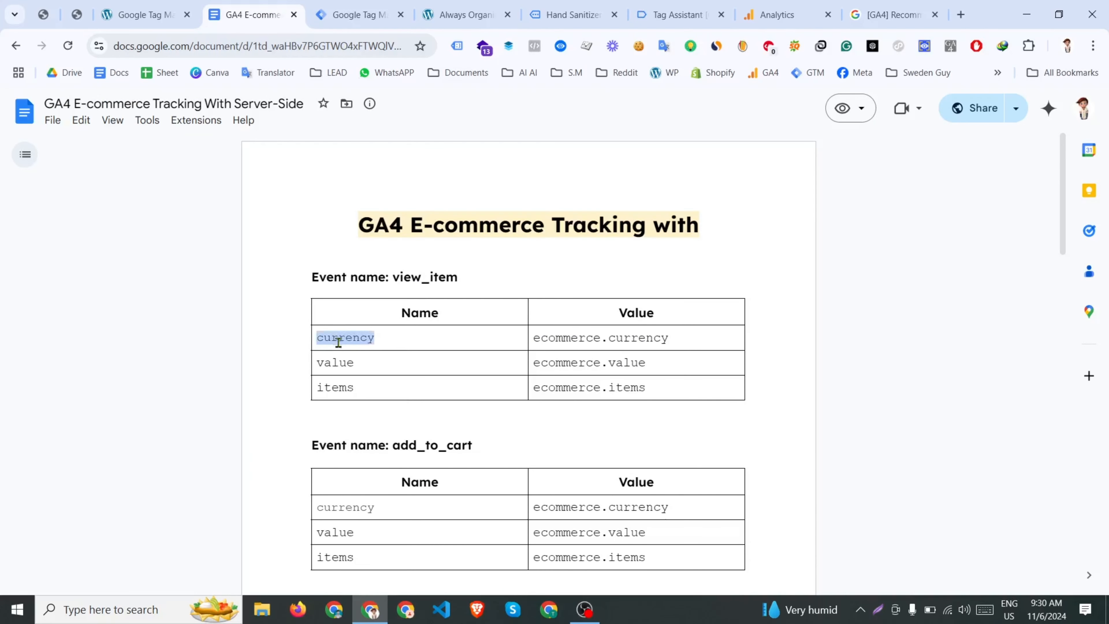
pyautogui.click(353, 7)
pyautogui.click(404, 415)
pyautogui.hotkey('ctrl', 'v')
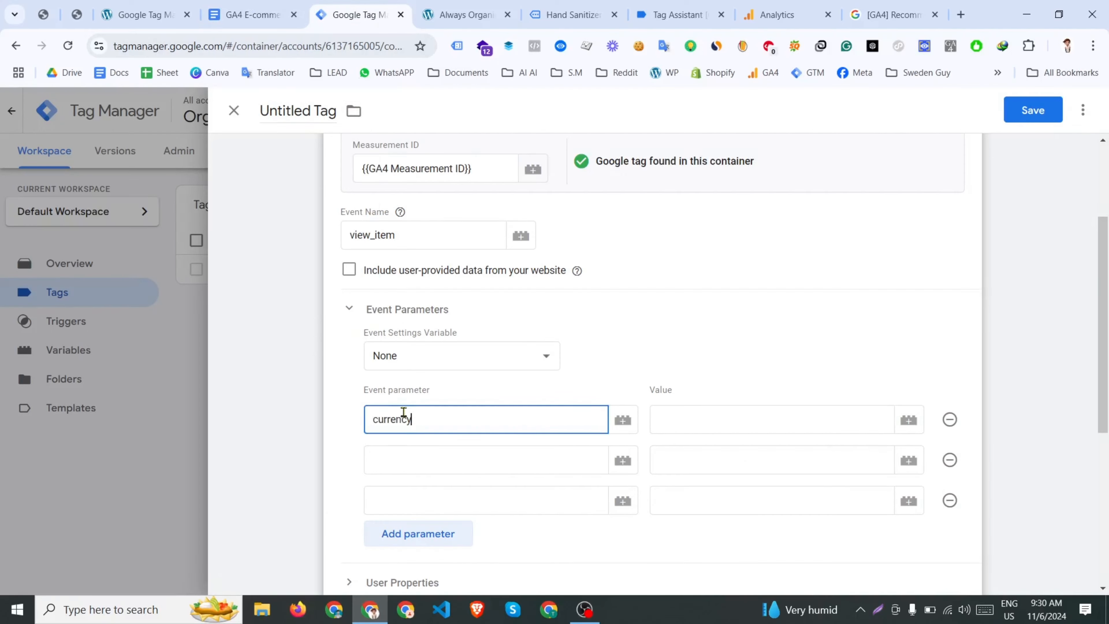
# Step: Copy the value and items parameter names from the document's view_item table into the tag's second and third event parameters
pyautogui.click(257, 13)
pyautogui.click(342, 366)
pyautogui.doubleClick(343, 363)
pyautogui.click(353, 15)
pyautogui.click(248, 4)
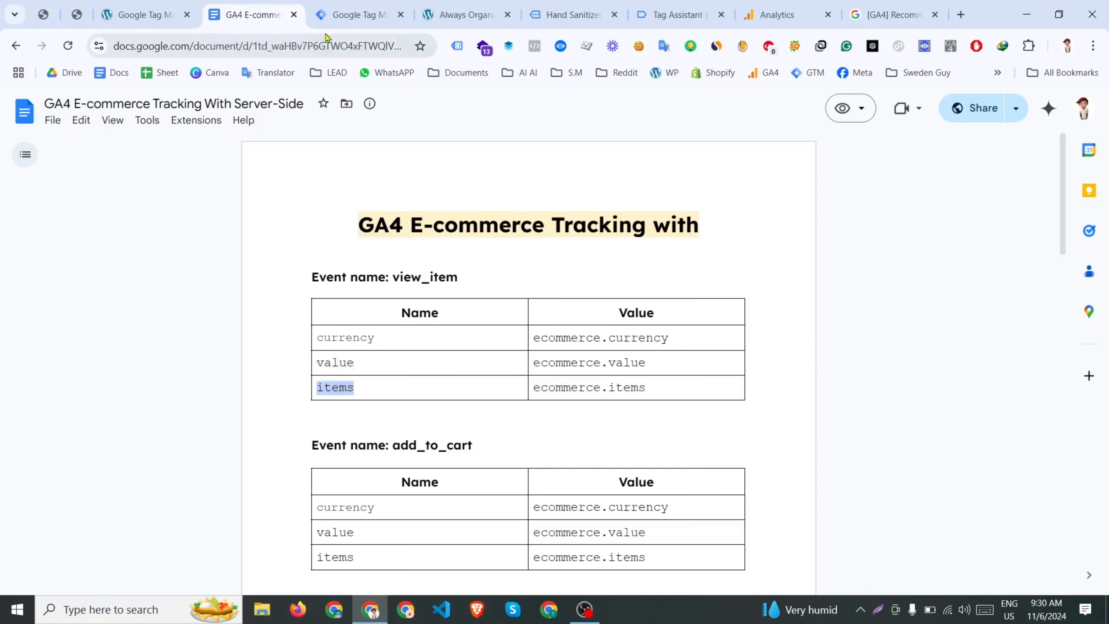
pyautogui.click(353, 14)
# Step: Set the currency, value and items parameter values to {{dlv - currency}}, {{dlv - value}} and {{dlv - items}}
pyautogui.click(765, 352)
pyautogui.write('{{curr')
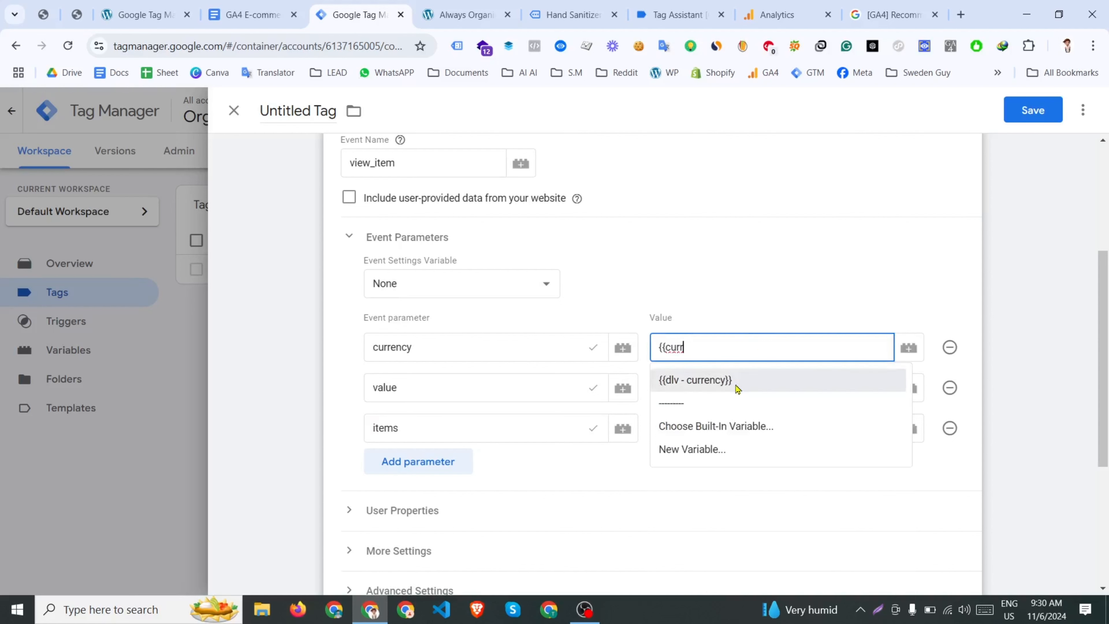
pyautogui.click(735, 382)
pyautogui.click(733, 388)
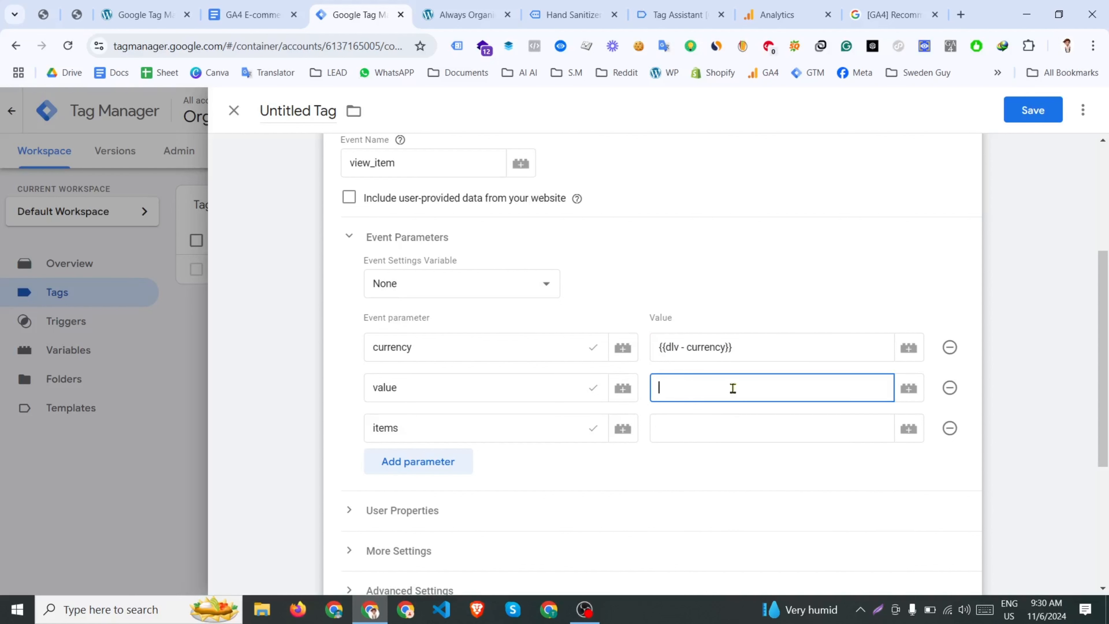
pyautogui.write('{{va')
pyautogui.click(685, 419)
pyautogui.click(709, 435)
pyautogui.write('{{ite')
pyautogui.click(695, 461)
# Step: Add view_item Trigger as the tag's firing trigger
pyautogui.scroll(-3, 477, 474)
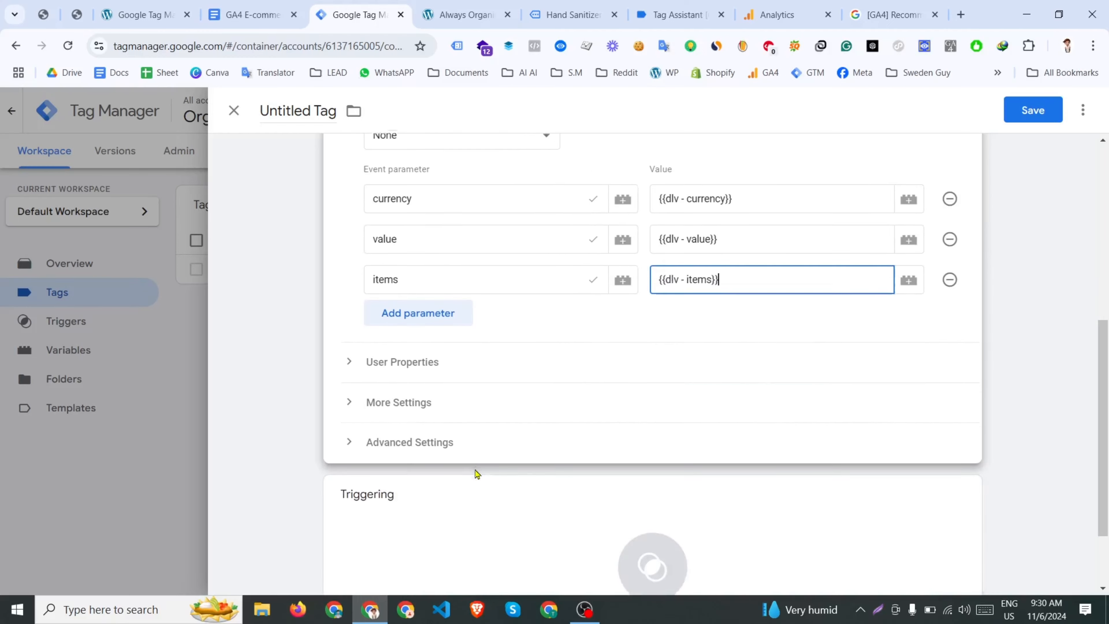
pyautogui.scroll(-2, 477, 474)
pyautogui.click(810, 465)
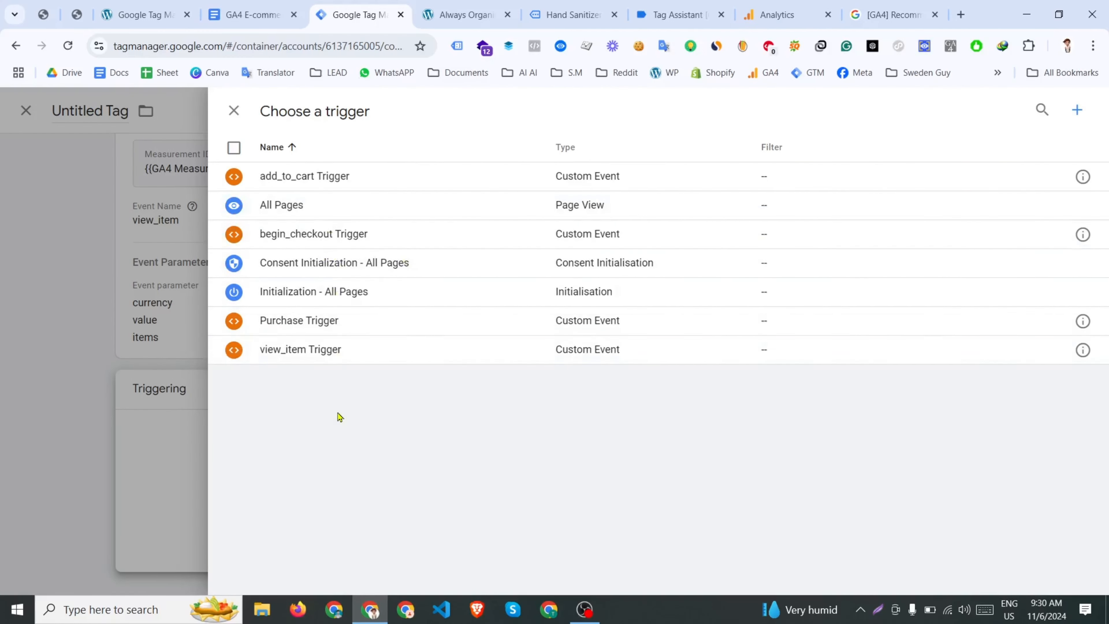
pyautogui.click(349, 354)
# Step: Save the tag under the name Google Analytics GA4 Event - View Item
pyautogui.scroll(3, 371, 371)
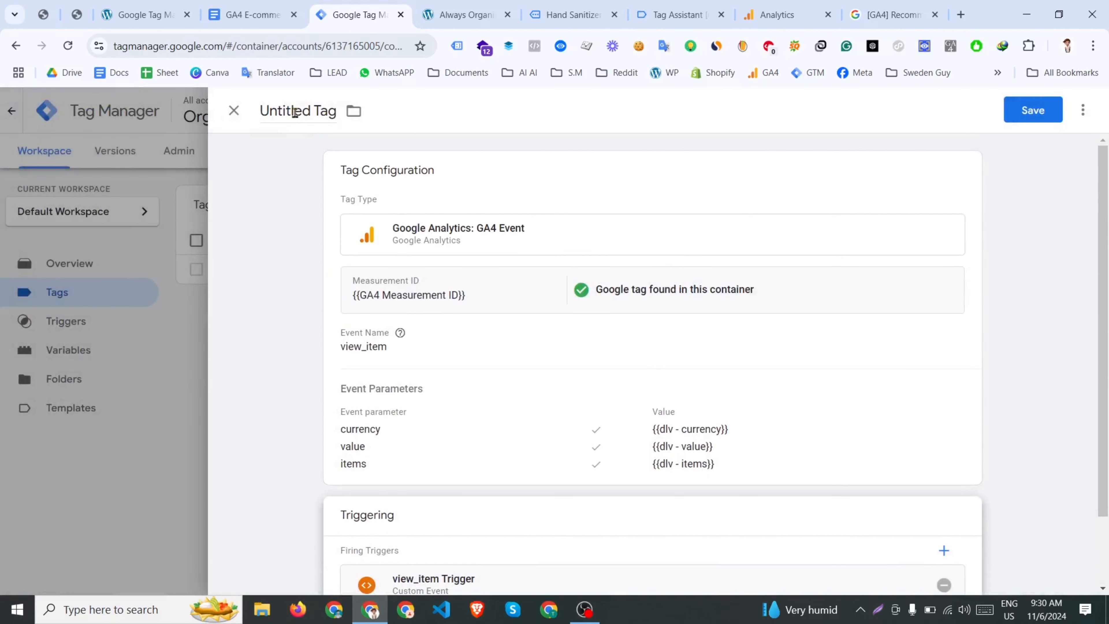
pyautogui.click(1035, 114)
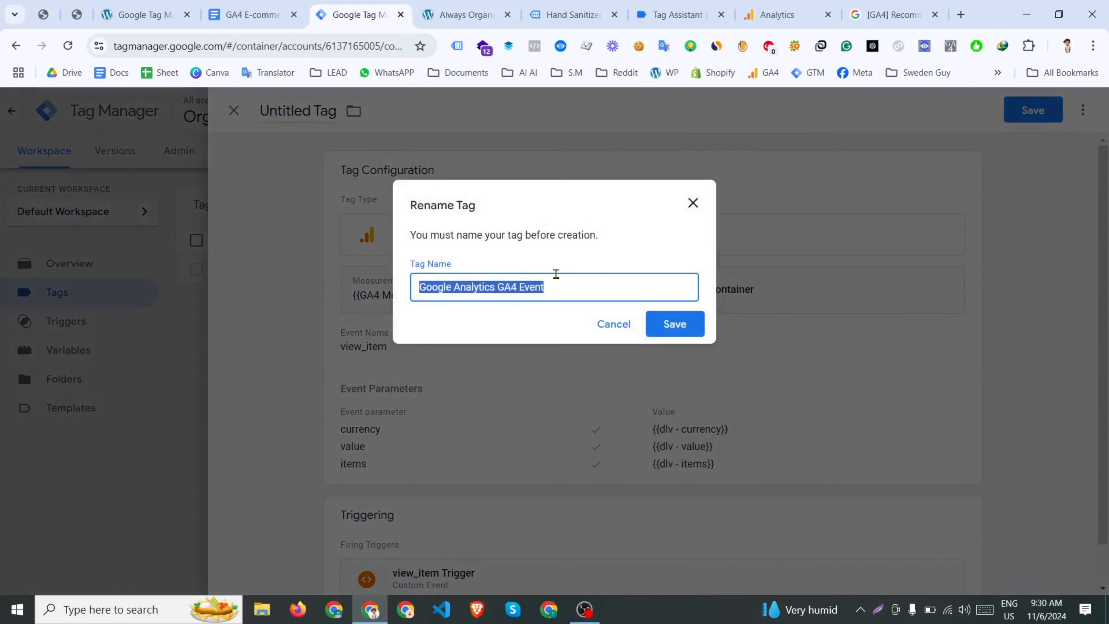
pyautogui.click(559, 286)
pyautogui.write('- View Ite')
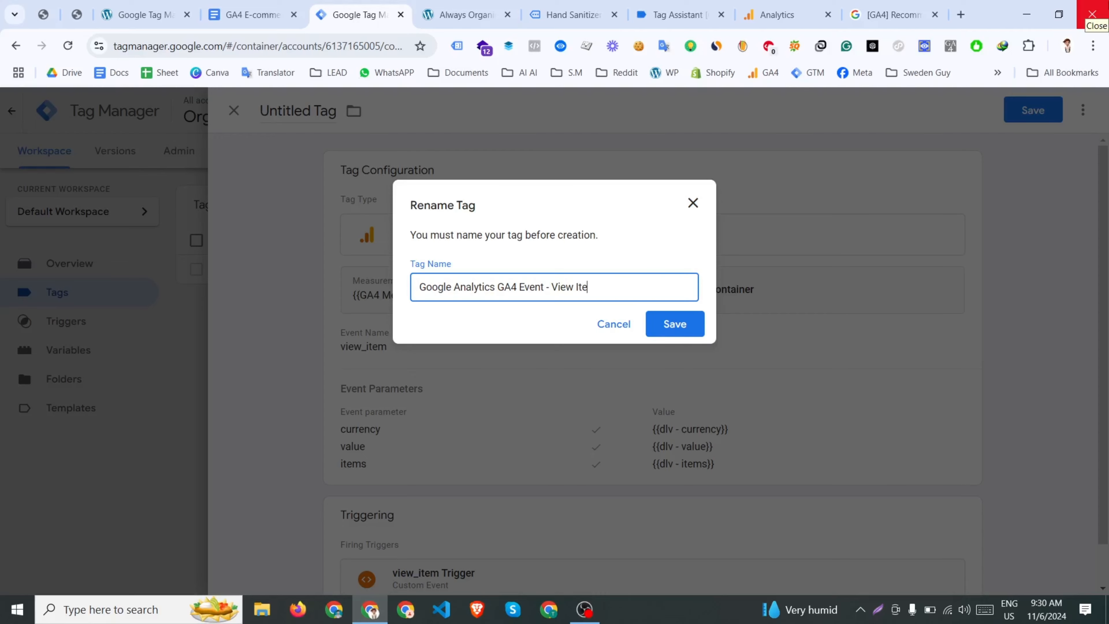
pyautogui.write('m')
pyautogui.press('Return')
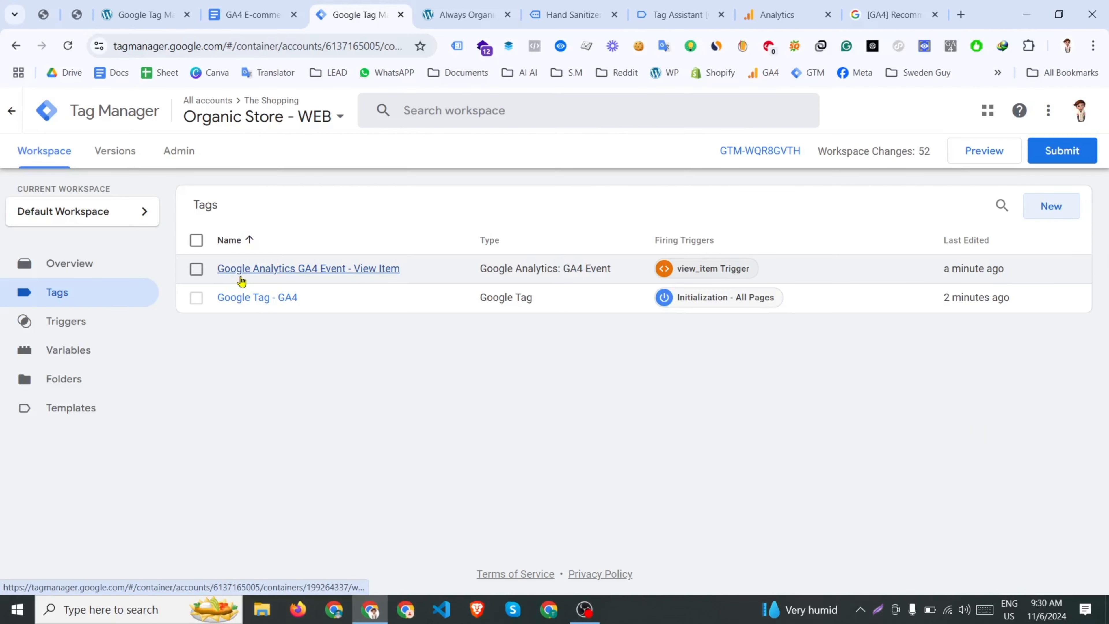
# Step: Duplicate the View Item tag and rename the copy Google Analytics GA4 Event - Add To Cart
pyautogui.click(241, 277)
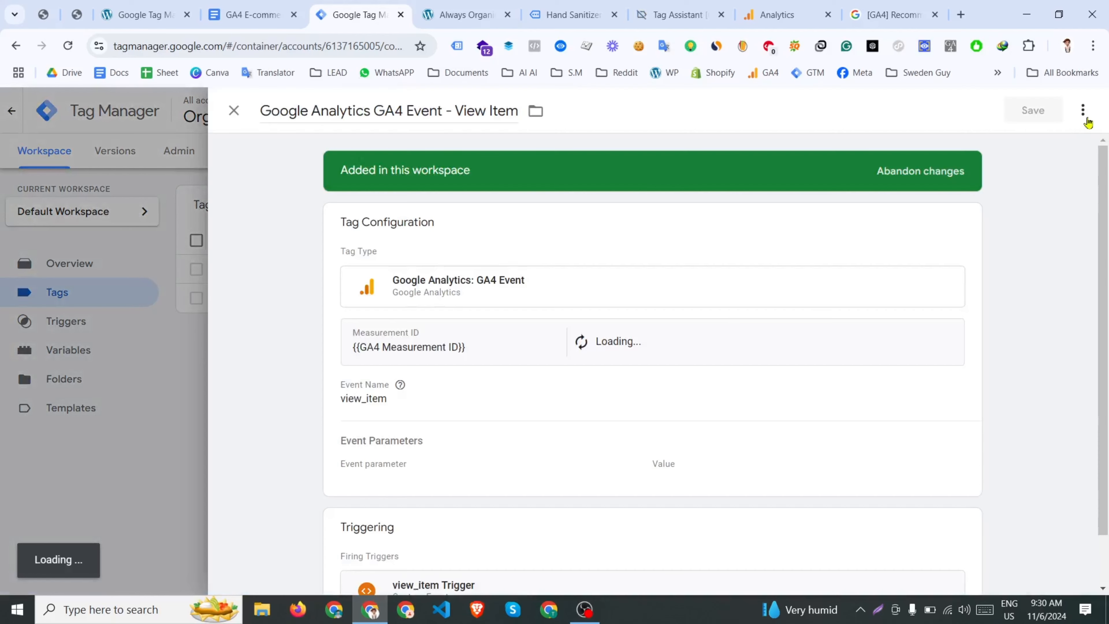
pyautogui.click(1084, 113)
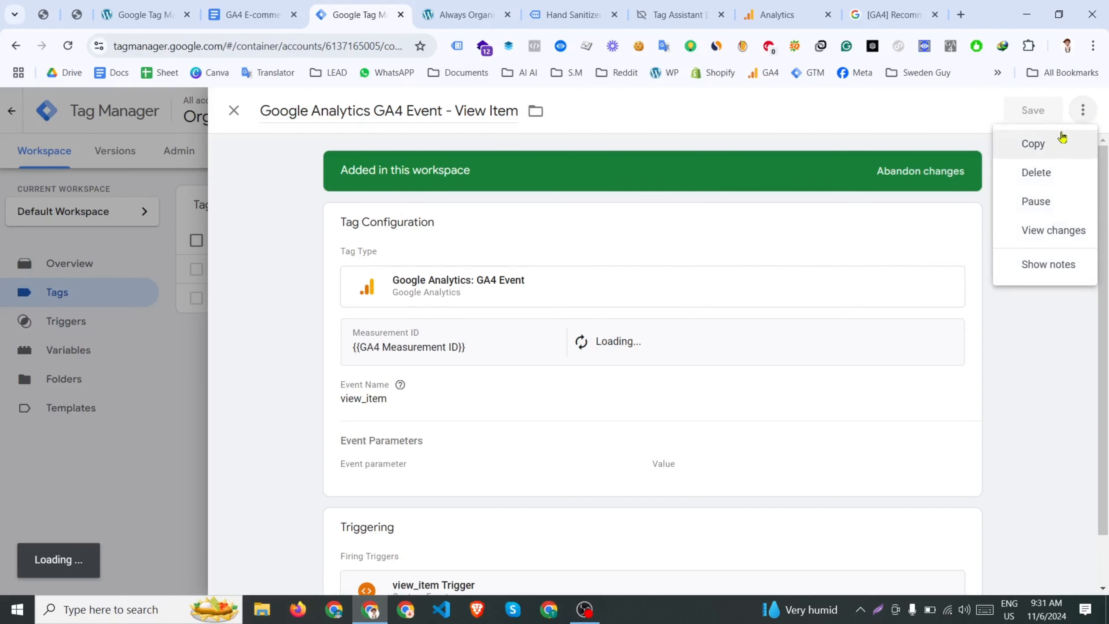
pyautogui.click(1044, 144)
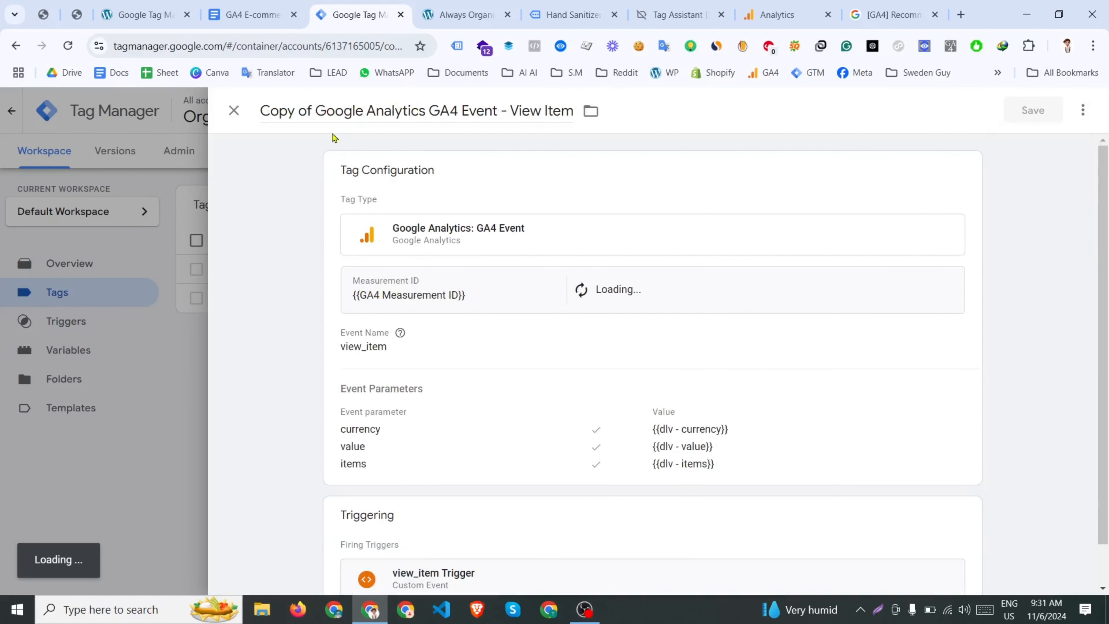
pyautogui.click(315, 111)
pyautogui.hotkey('ctrl', 'BackSpace')
pyautogui.hotkey('ctrl', 'BackSpace')
pyautogui.moveTo(455, 112); pyautogui.dragTo(517, 114)
pyautogui.write('Add To')
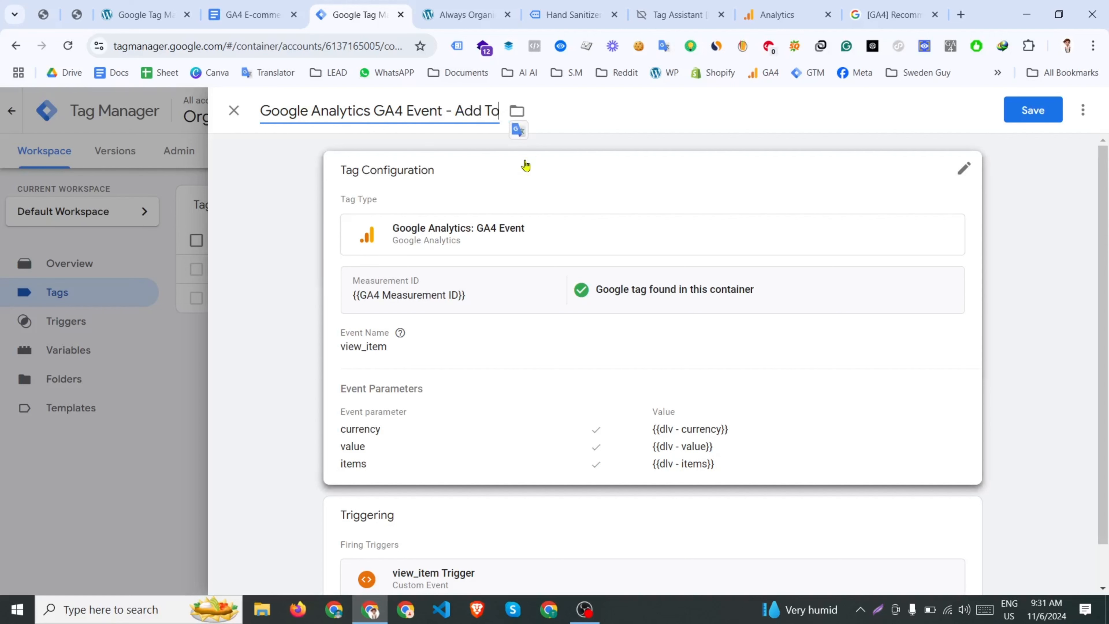
pyautogui.write(' Cart')
# Step: Replace the Add To Cart tag's event name with add_to_cart copied from the document
pyautogui.click(525, 165)
pyautogui.doubleClick(376, 386)
pyautogui.click(267, 15)
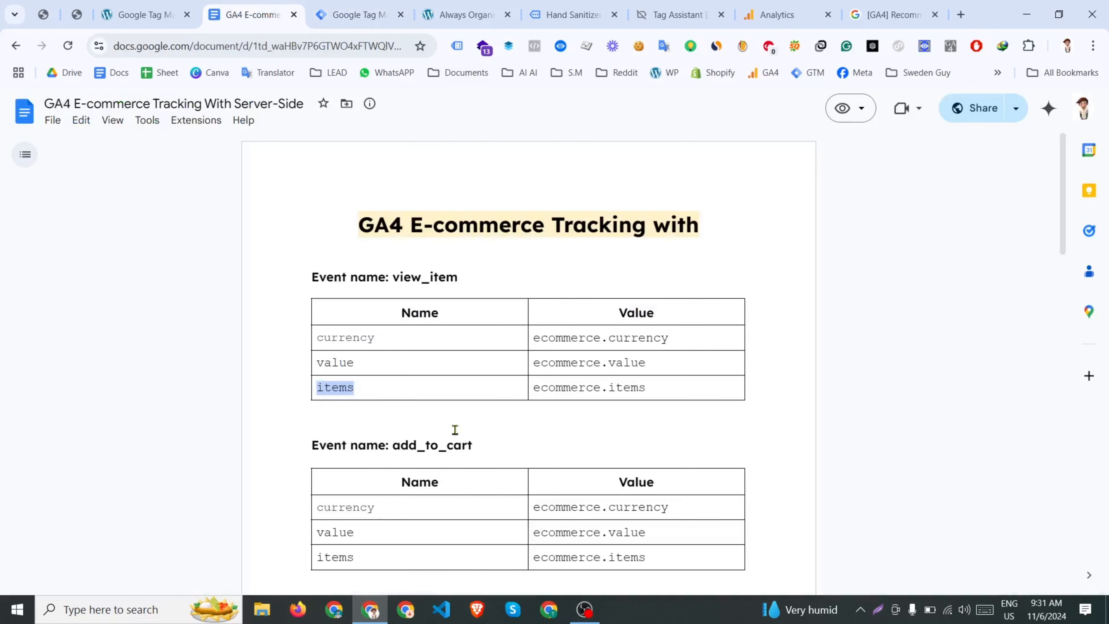
pyautogui.moveTo(396, 443); pyautogui.dragTo(493, 435)
pyautogui.click(476, 441)
pyautogui.hotkey('ctrl', 'c')
pyautogui.click(371, 15)
pyautogui.hotkey('ctrl', 'v')
# Step: Replace the Add To Cart tag's firing trigger with add_to_cart Trigger and save the tag
pyautogui.scroll(-5, 443, 444)
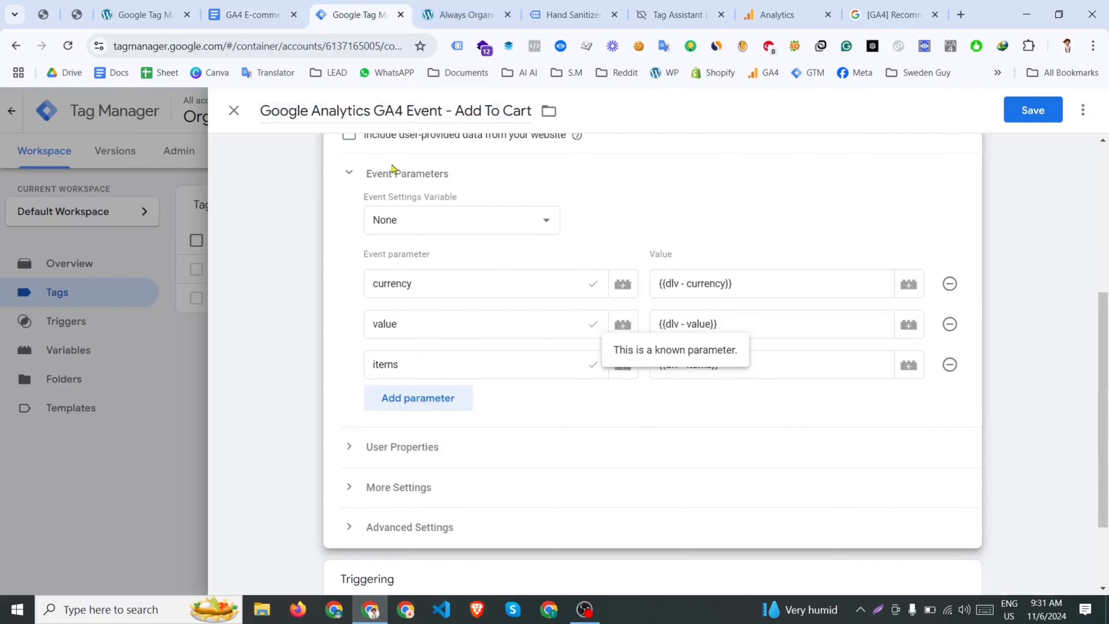
pyautogui.click(245, 22)
pyautogui.scroll(-2, 428, 398)
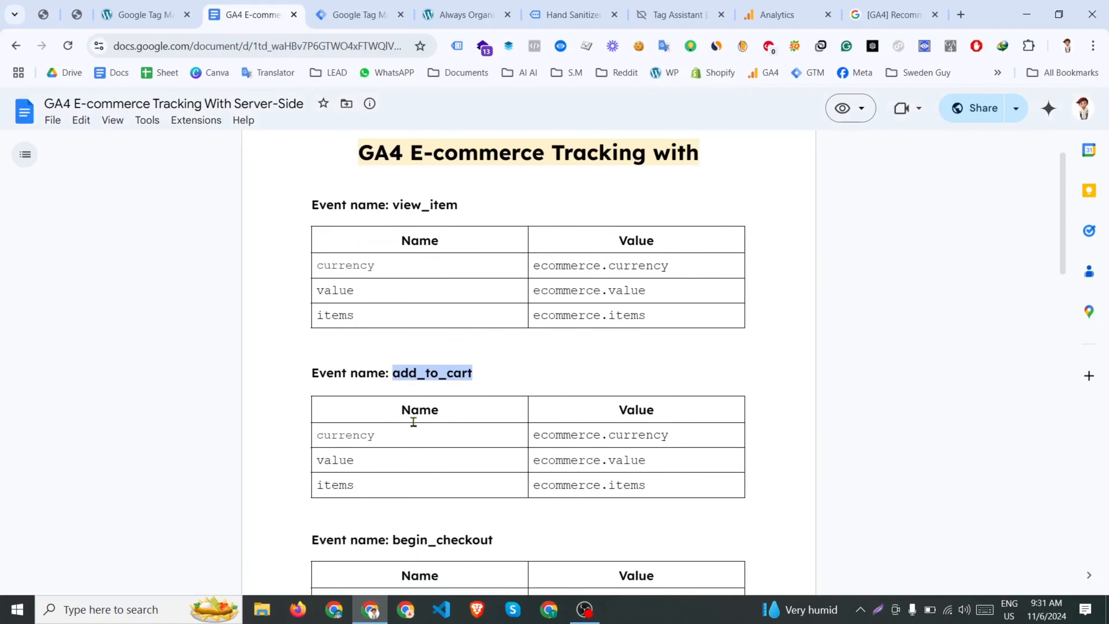
pyautogui.click(353, 6)
pyautogui.scroll(-3, 414, 406)
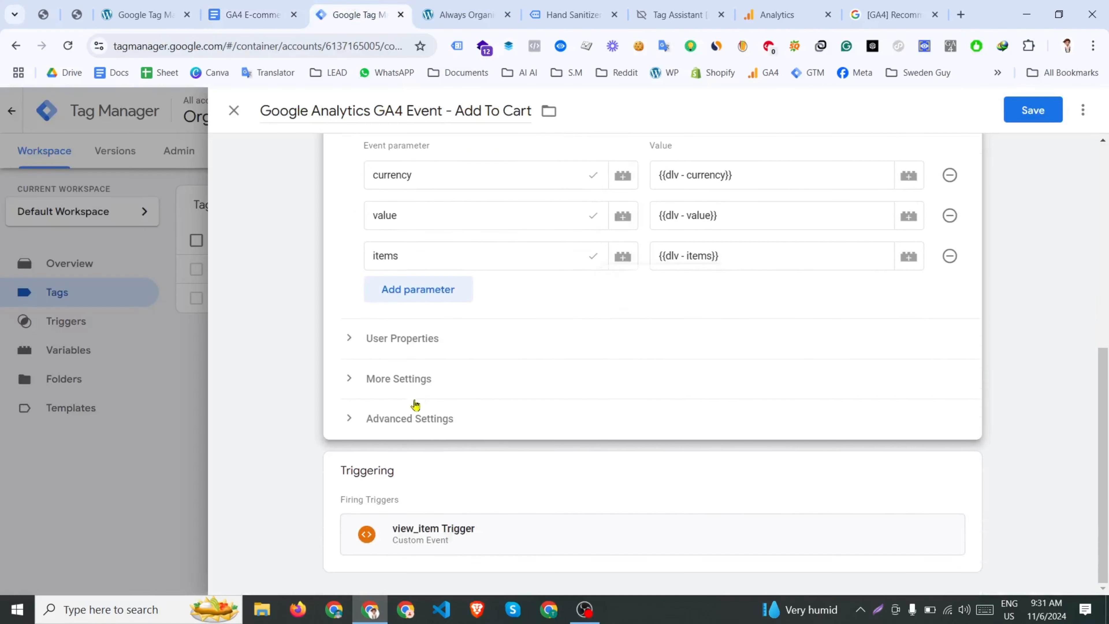
pyautogui.click(790, 463)
pyautogui.click(945, 503)
pyautogui.click(781, 467)
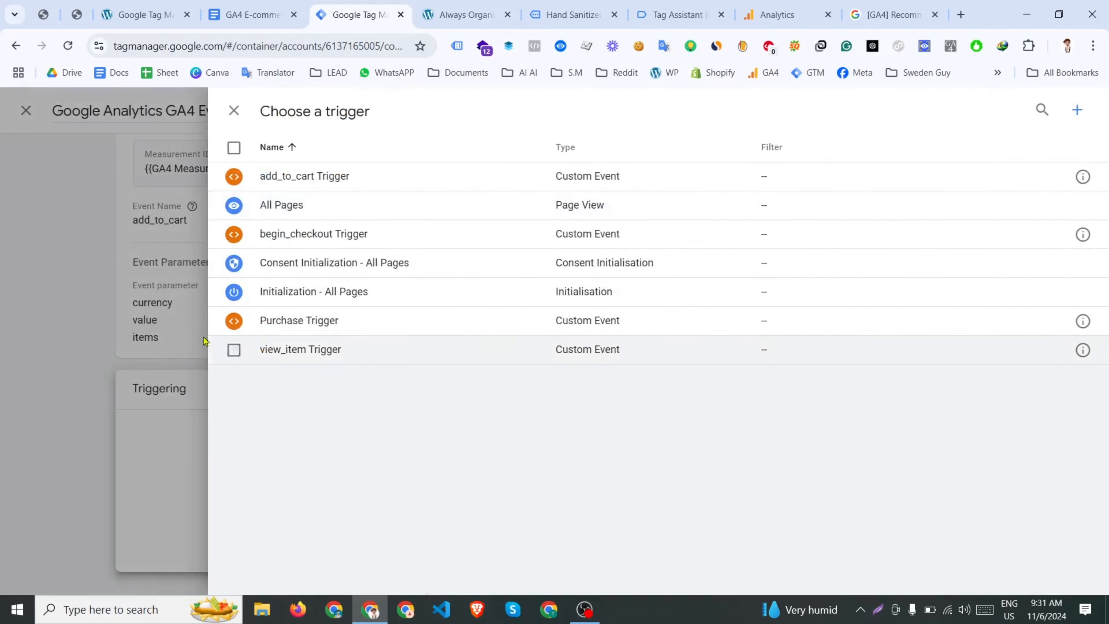
pyautogui.click(345, 177)
pyautogui.scroll(3, 983, 211)
pyautogui.click(1020, 117)
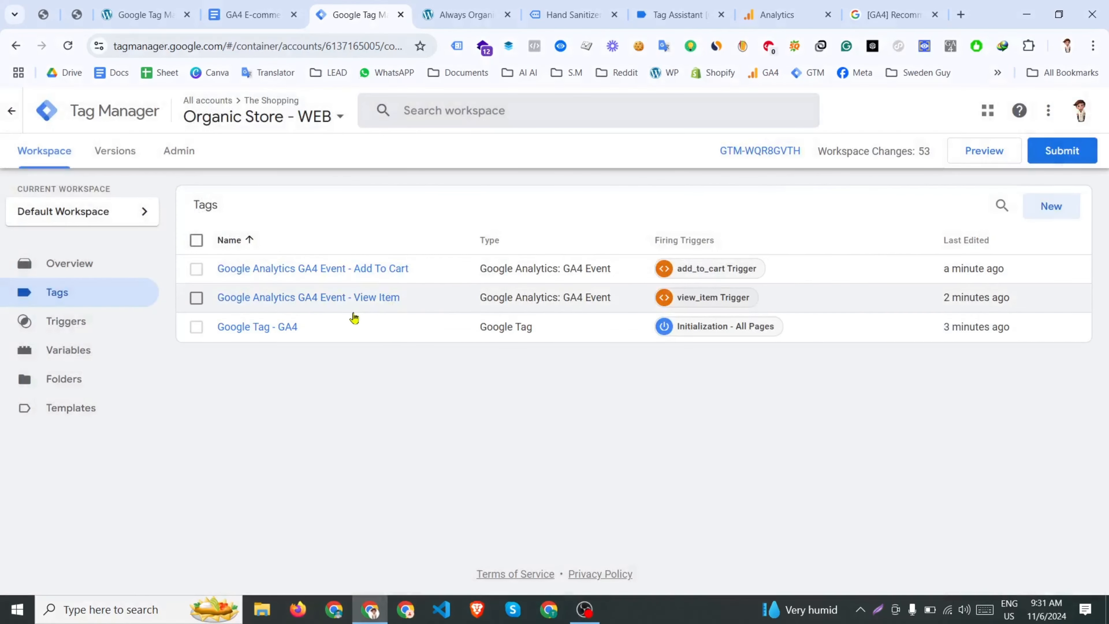
# Step: Duplicate the Add To Cart tag as Google Analytics GA4 Event - Checkout with the event name begin_checkout
pyautogui.click(317, 267)
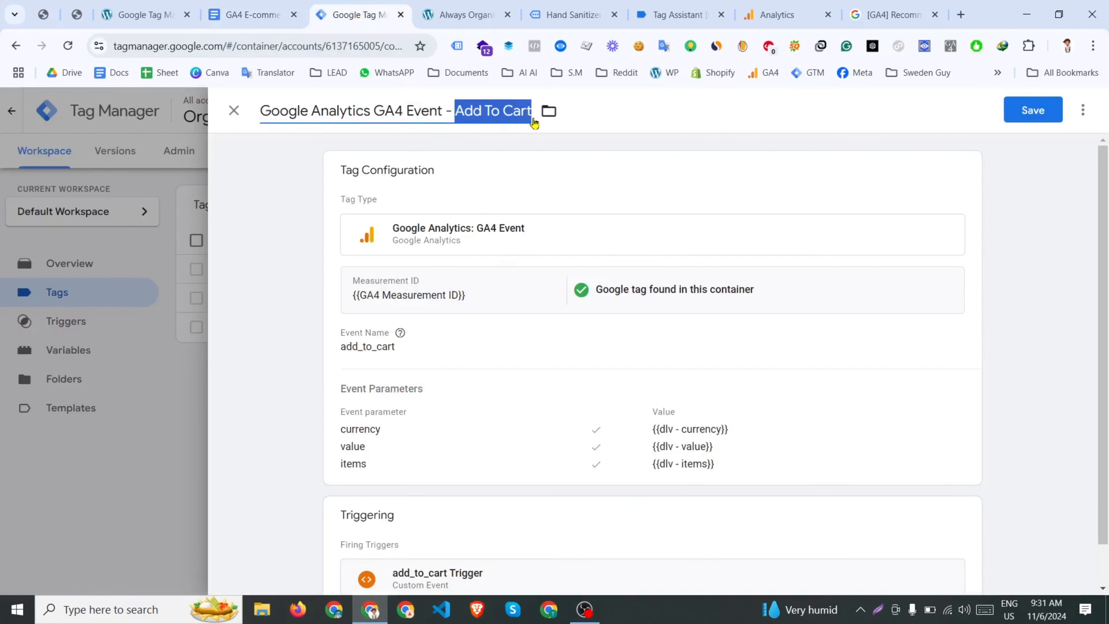
pyautogui.write('Checkout')
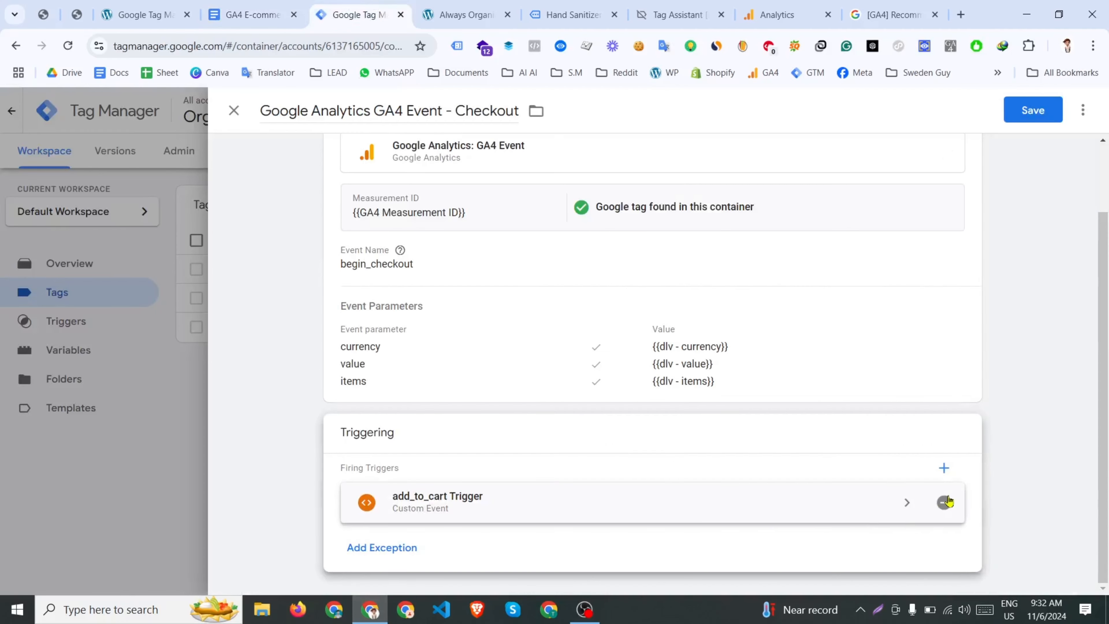
# Step: Replace the Checkout tag's firing trigger with begin_checkout Trigger and save the tag
pyautogui.click(944, 502)
pyautogui.click(695, 498)
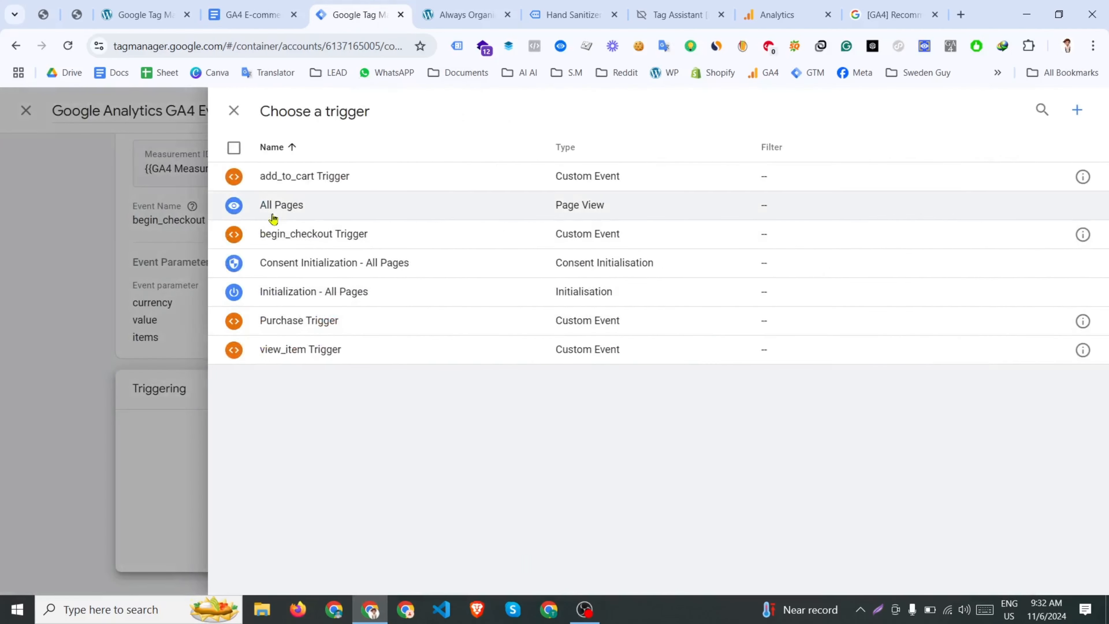
pyautogui.click(319, 236)
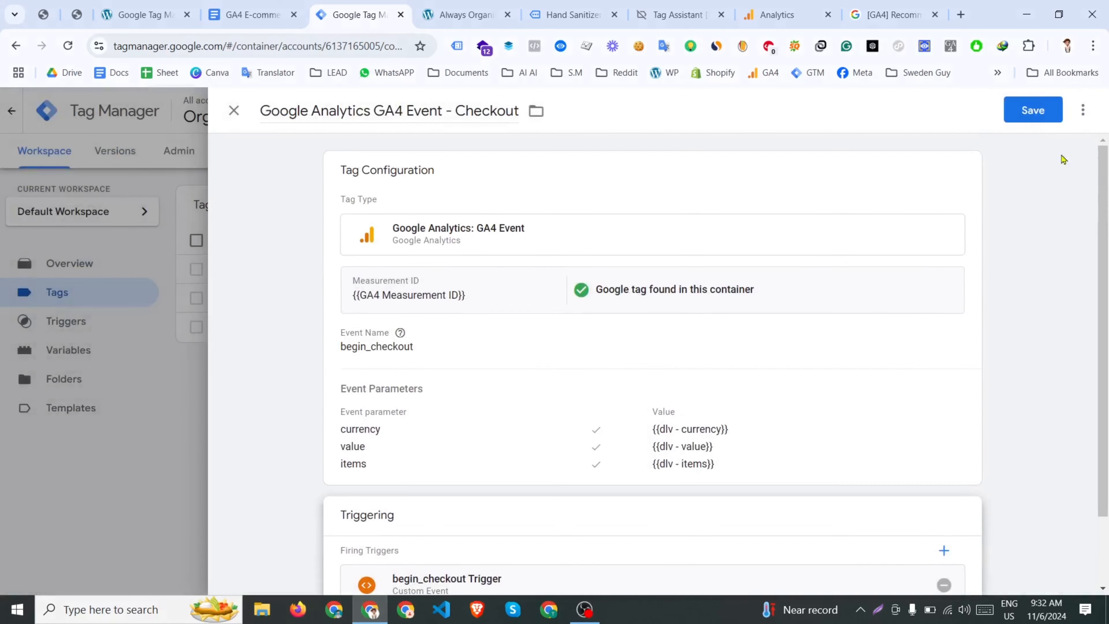
pyautogui.click(1032, 110)
# Step: Duplicate the Add To Cart tag and rename the copy Google Analytics GA4 Event - Purchase
pyautogui.click(391, 270)
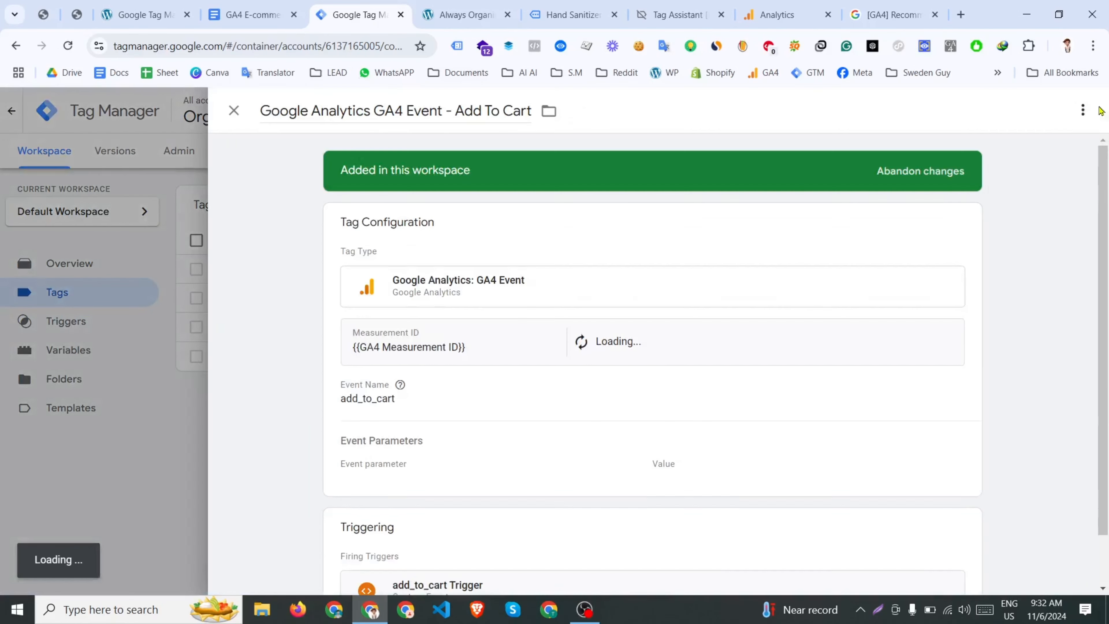
pyautogui.click(1083, 110)
pyautogui.click(1026, 137)
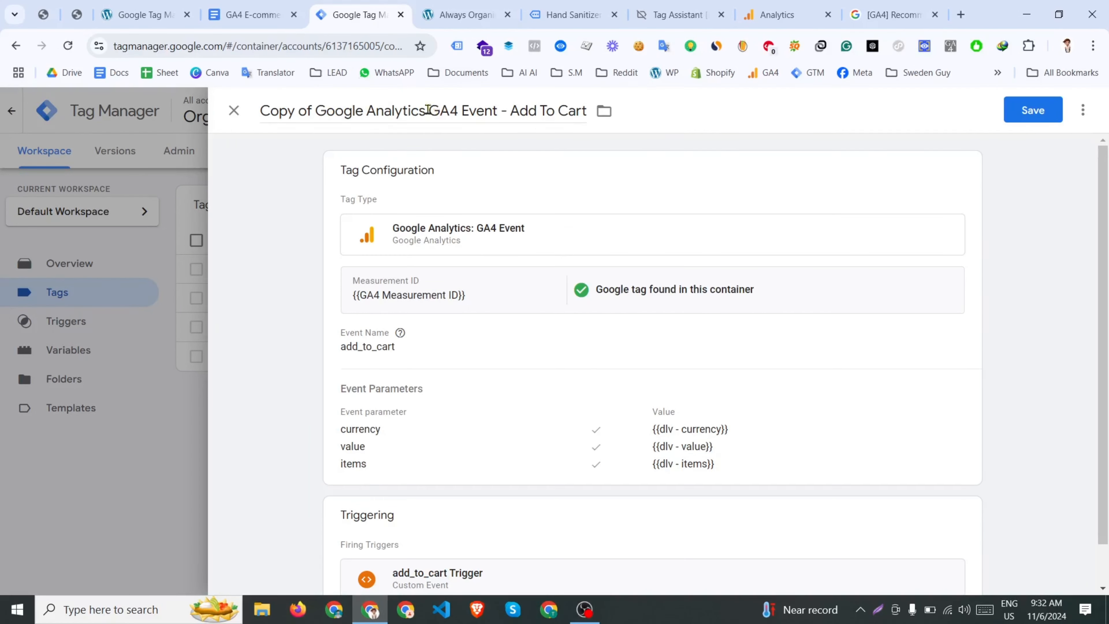
pyautogui.moveTo(316, 111); pyautogui.dragTo(260, 114)
pyautogui.press('BackSpace')
# Step: Set the Purchase tag's event name to purchase, copied from the document
pyautogui.hotkey('ctrl', 'shift', 'Tab')
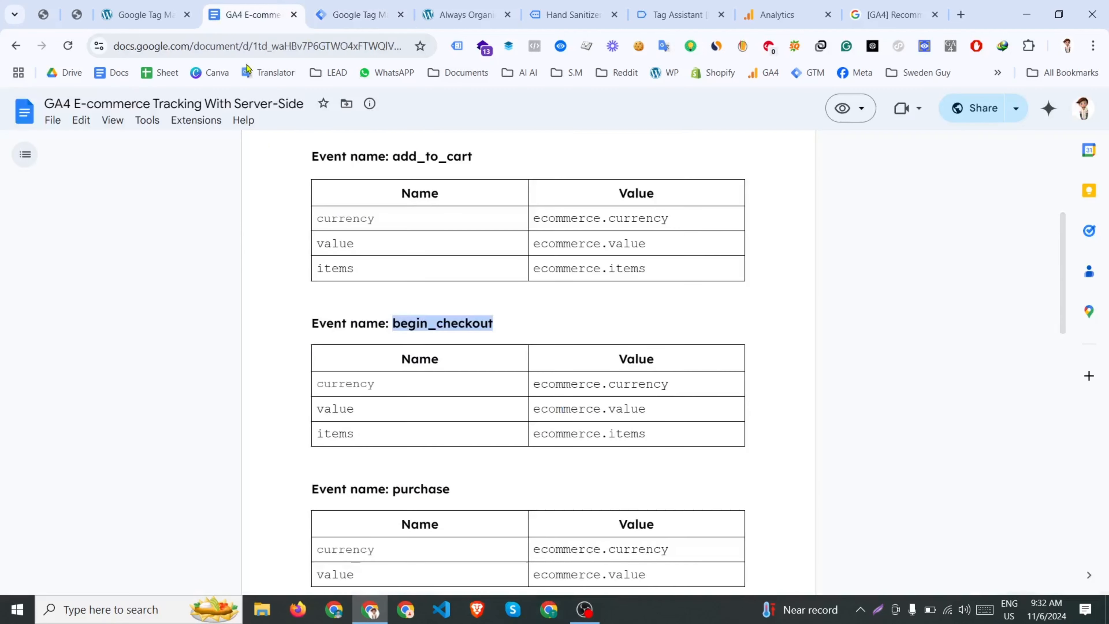
pyautogui.scroll(-3, 354, 385)
pyautogui.doubleClick(424, 345)
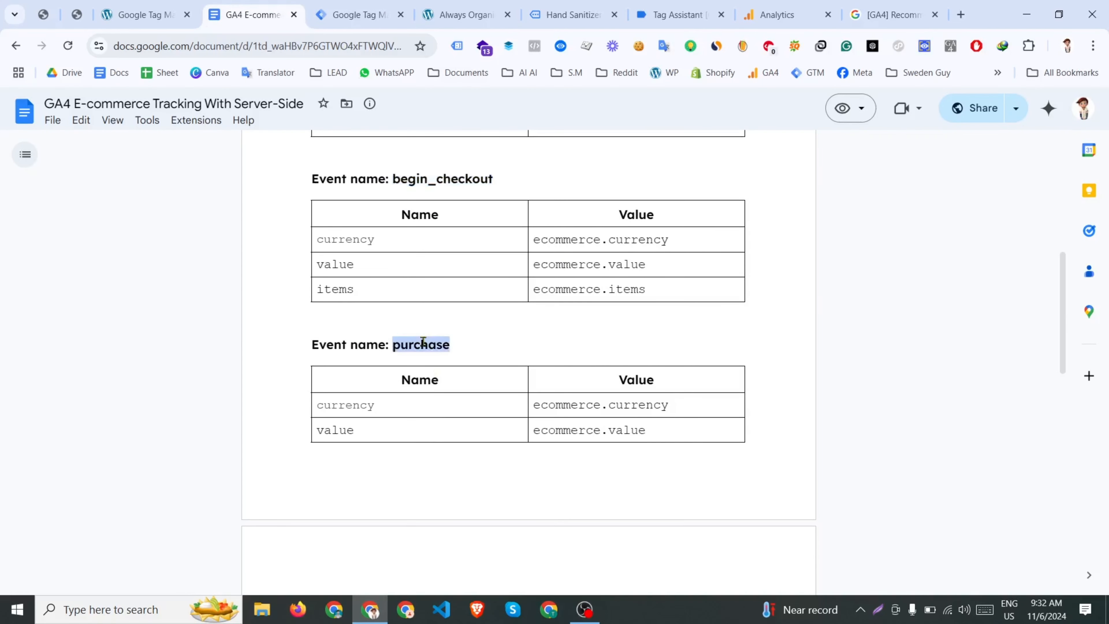
pyautogui.hotkey('ctrl', 'Tab')
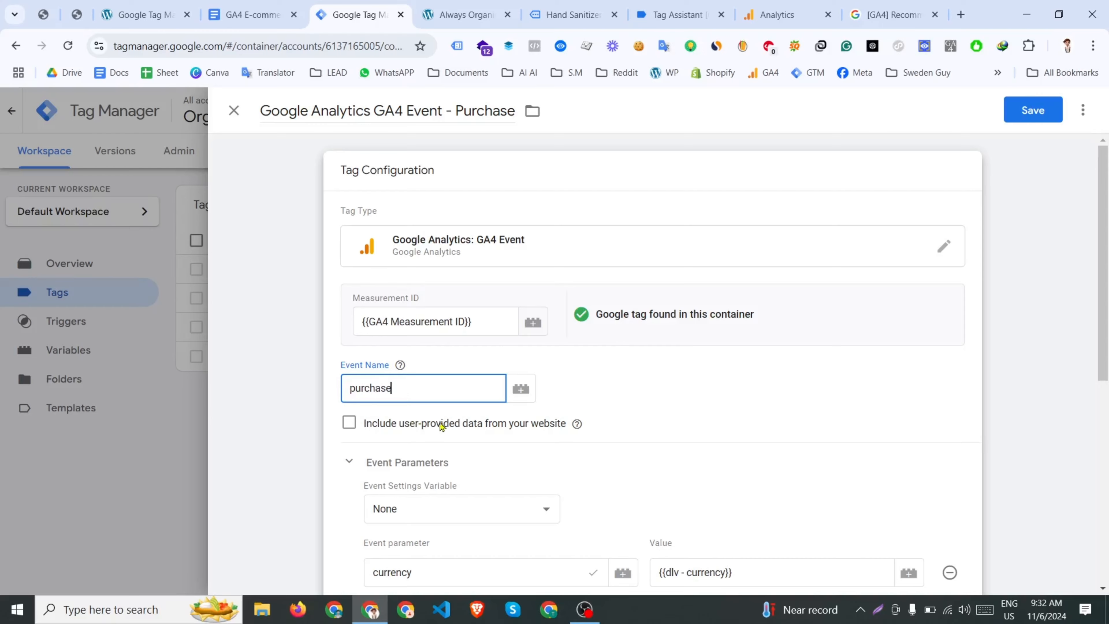
# Step: Check the document's purchase table and add four empty event parameter rows to the Purchase tag
pyautogui.scroll(-5, 431, 448)
pyautogui.hotkey('ctrl', 'shift', 'Tab')
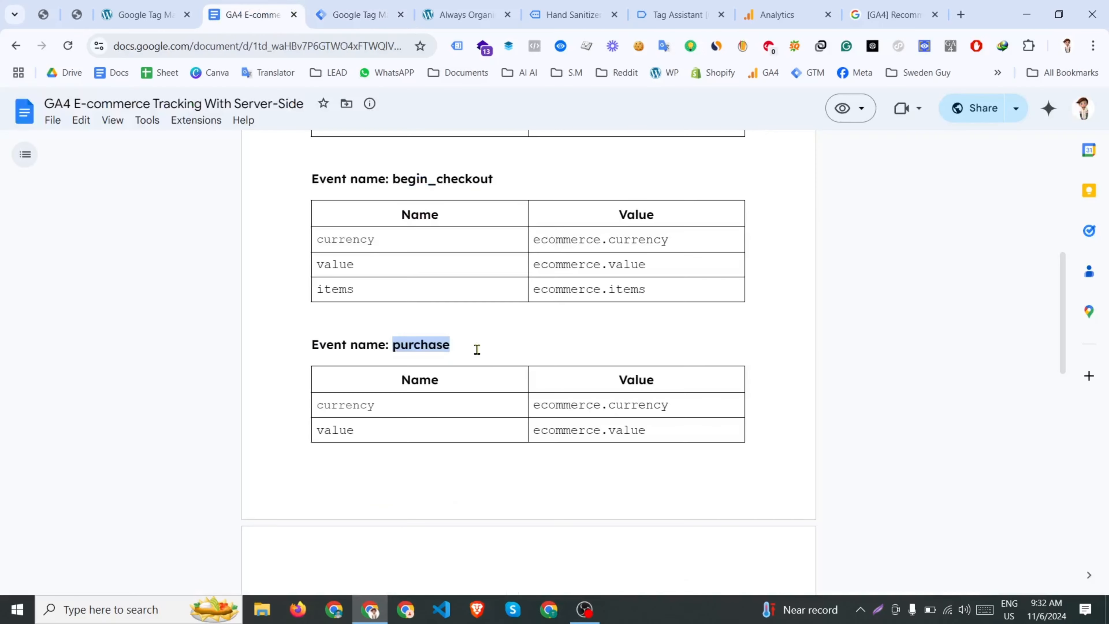
pyautogui.scroll(-5, 480, 358)
pyautogui.scroll(2, 393, 411)
pyautogui.scroll(-2, 383, 463)
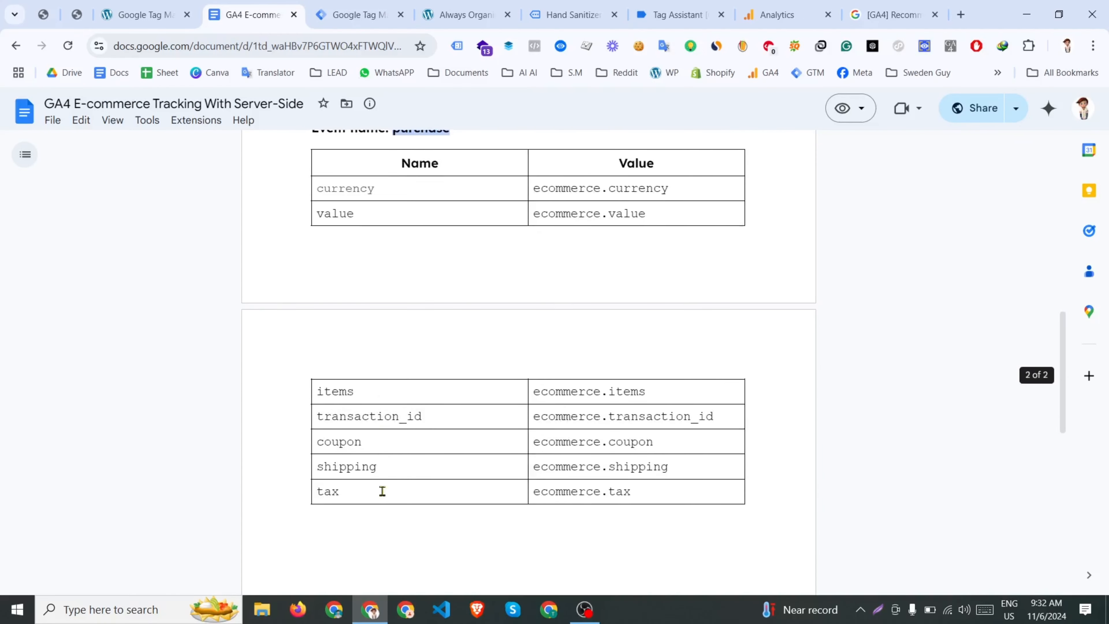
pyautogui.hotkey('ctrl', 'Tab')
pyautogui.click(441, 471)
pyautogui.click(441, 512)
pyautogui.click(441, 551)
pyautogui.scroll(-1, 441, 552)
pyautogui.click(441, 520)
pyautogui.click(698, 405)
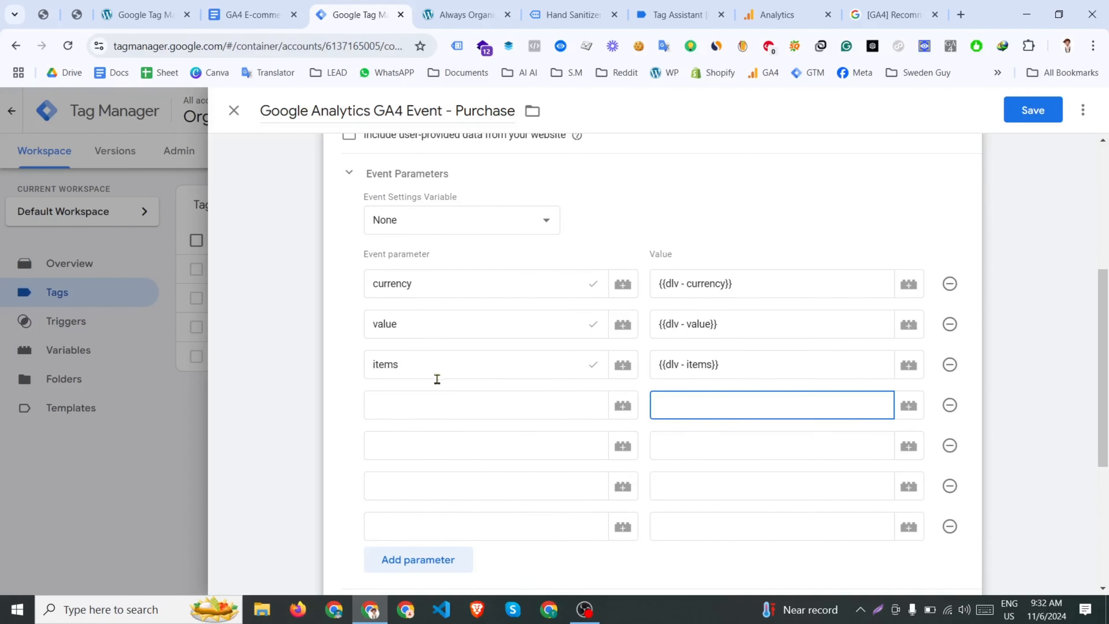
# Step: Copy the transaction_id parameter name from the document's purchase table into the tag's fourth event parameter
pyautogui.click(437, 400)
pyautogui.hotkey('ctrl', 'shift', 'Tab')
pyautogui.doubleClick(333, 494)
pyautogui.hotkey('ctrl', 'c')
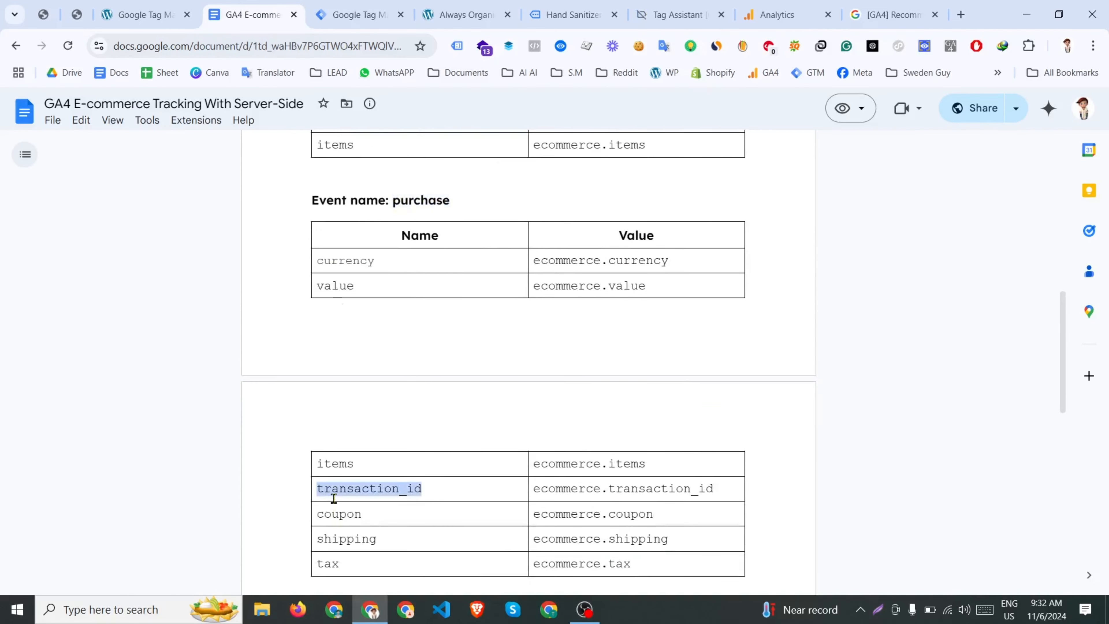
pyautogui.click(379, 16)
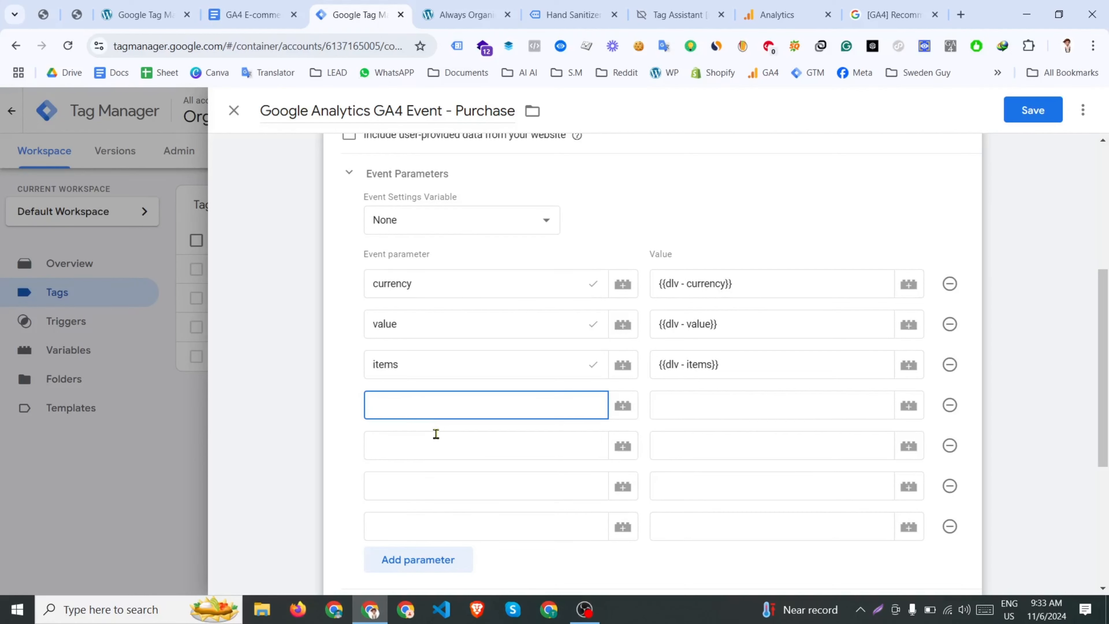
pyautogui.hotkey('ctrl', 'v')
# Step: Copy the coupon parameter name from the document's purchase table into the tag's fifth event parameter
pyautogui.click(428, 447)
pyautogui.hotkey('ctrl', 'shift', 'Tab')
pyautogui.doubleClick(338, 516)
pyautogui.hotkey('ctrl', 'c')
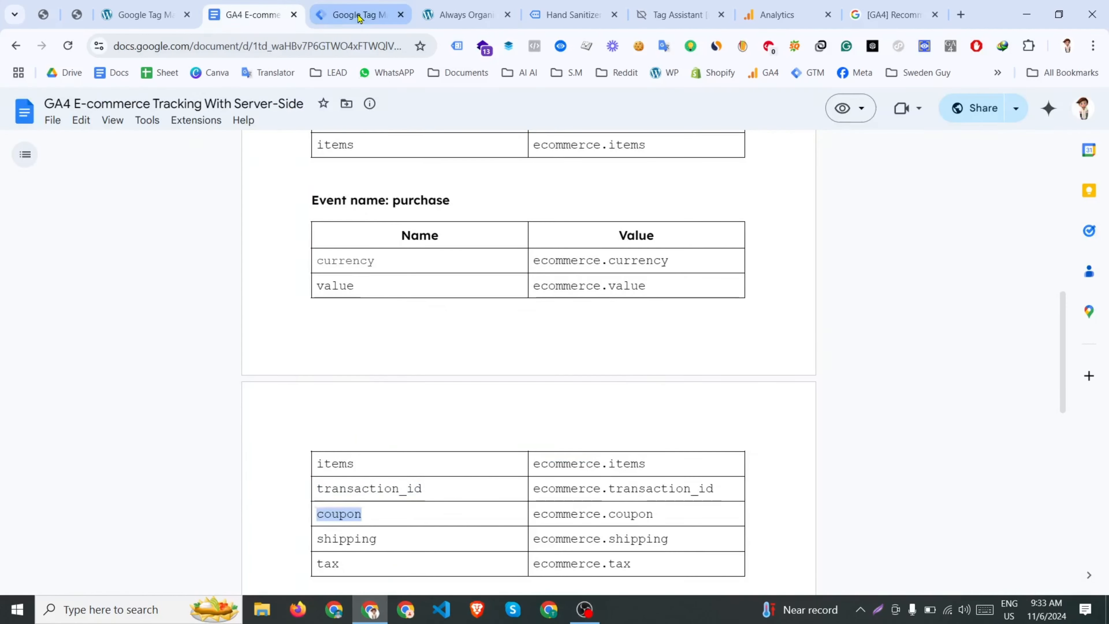
pyautogui.click(359, 14)
pyautogui.hotkey('ctrl', 'v')
# Step: Enter shipping from the document's purchase table as the tag's sixth event parameter
pyautogui.click(400, 493)
pyautogui.hotkey('ctrl', 'v')
pyautogui.press('Return')
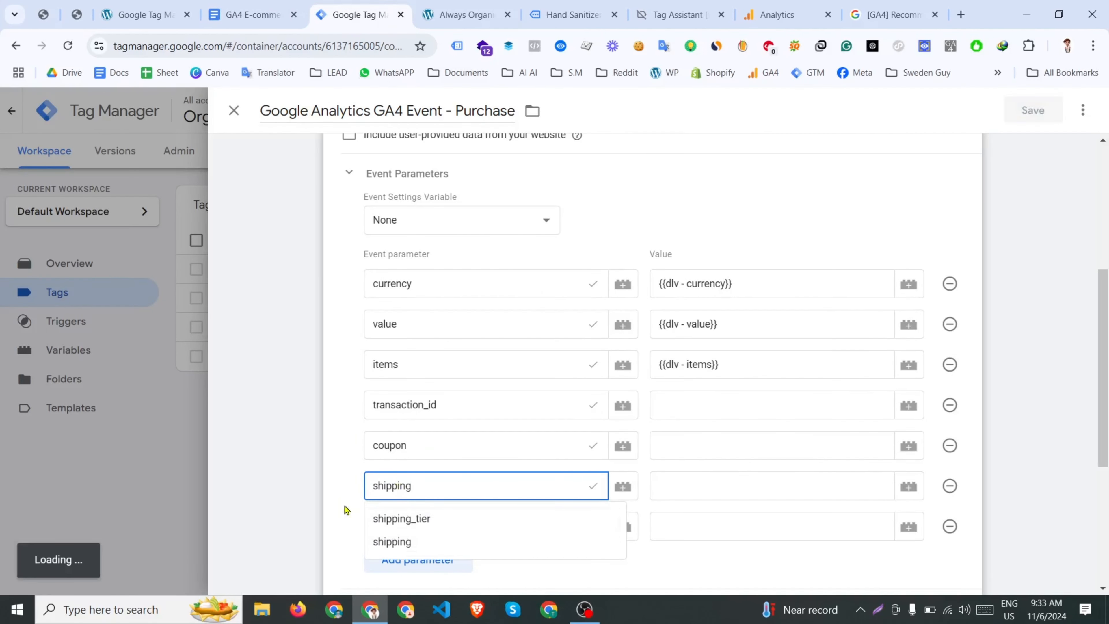
# Step: Copy the tax parameter name from the document's purchase table into the Purchase tag's seventh event parameter
pyautogui.hotkey('ctrl', 'shift', 'Tab')
pyautogui.doubleClick(339, 423)
pyautogui.hotkey('ctrl', 'c')
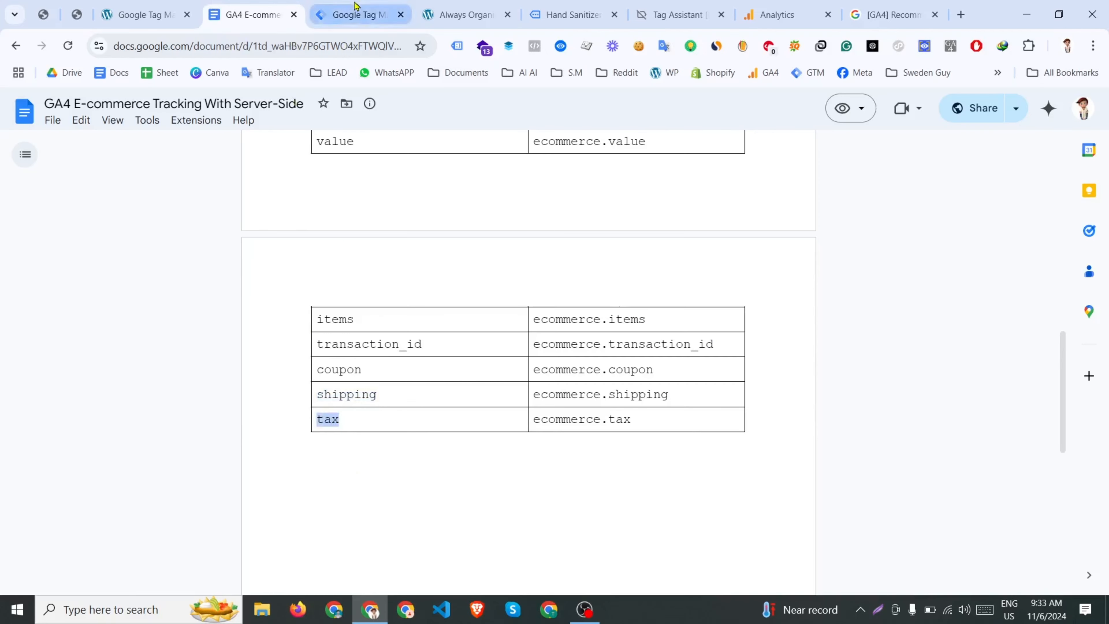
pyautogui.click(354, 13)
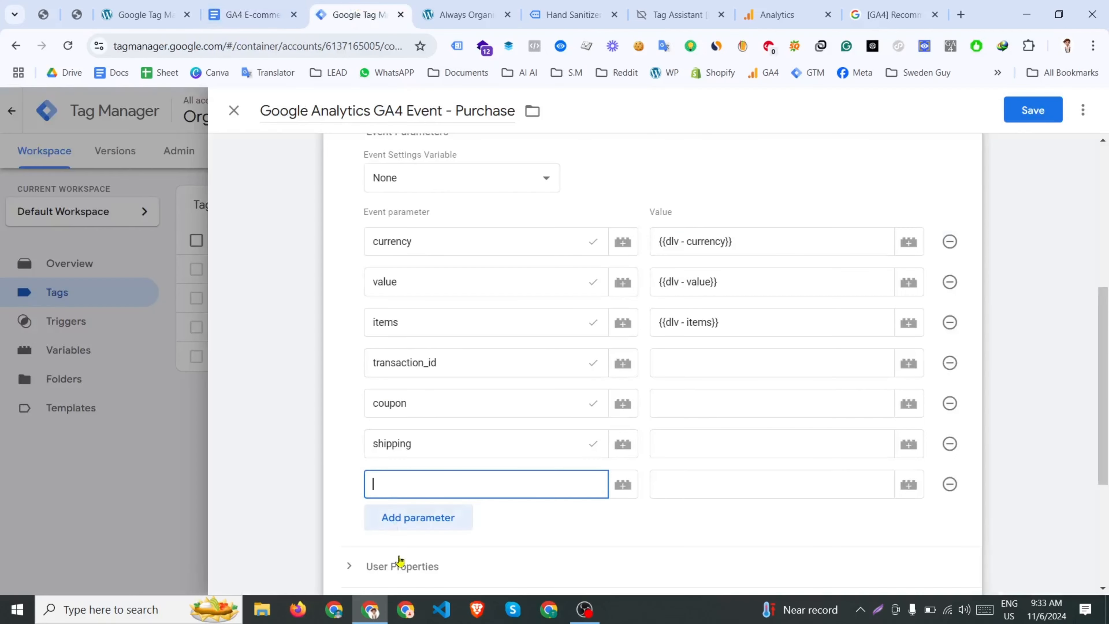
# Step: Set the transaction_id, coupon, shipping and tax values to {{dlv - Transaction ID}}, {{dlv - coupon}}, {{dlv - shipping}} and {{dlv - tax}}
pyautogui.click(693, 362)
pyautogui.write('{{tra')
pyautogui.click(710, 399)
pyautogui.click(708, 402)
pyautogui.write('{{co')
pyautogui.click(711, 436)
pyautogui.click(716, 443)
pyautogui.write('{{sh')
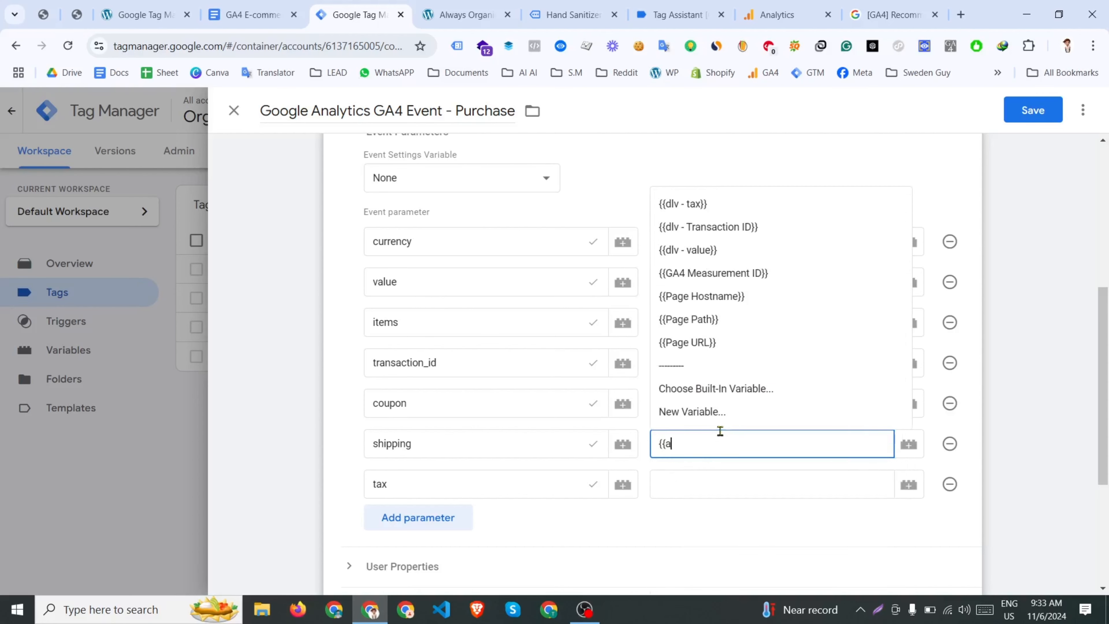
pyautogui.click(712, 477)
pyautogui.click(691, 485)
# Step: Replace the Purchase tag's add_to_cart Trigger with Purchase Trigger and save the tag
pyautogui.scroll(-4, 704, 383)
pyautogui.click(569, 489)
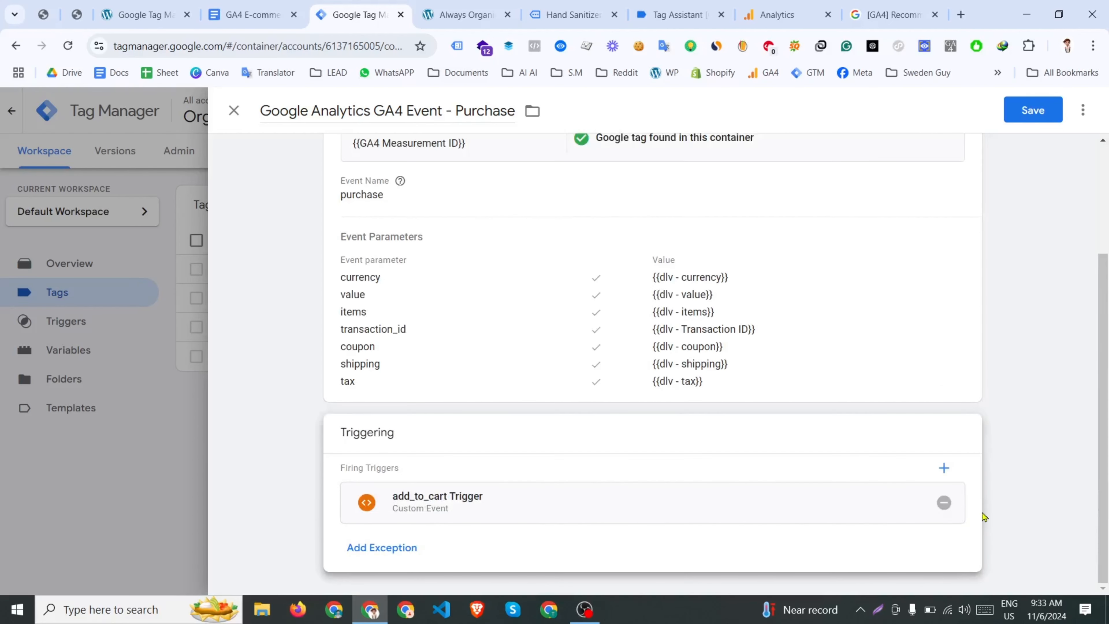
pyautogui.click(943, 505)
pyautogui.click(748, 468)
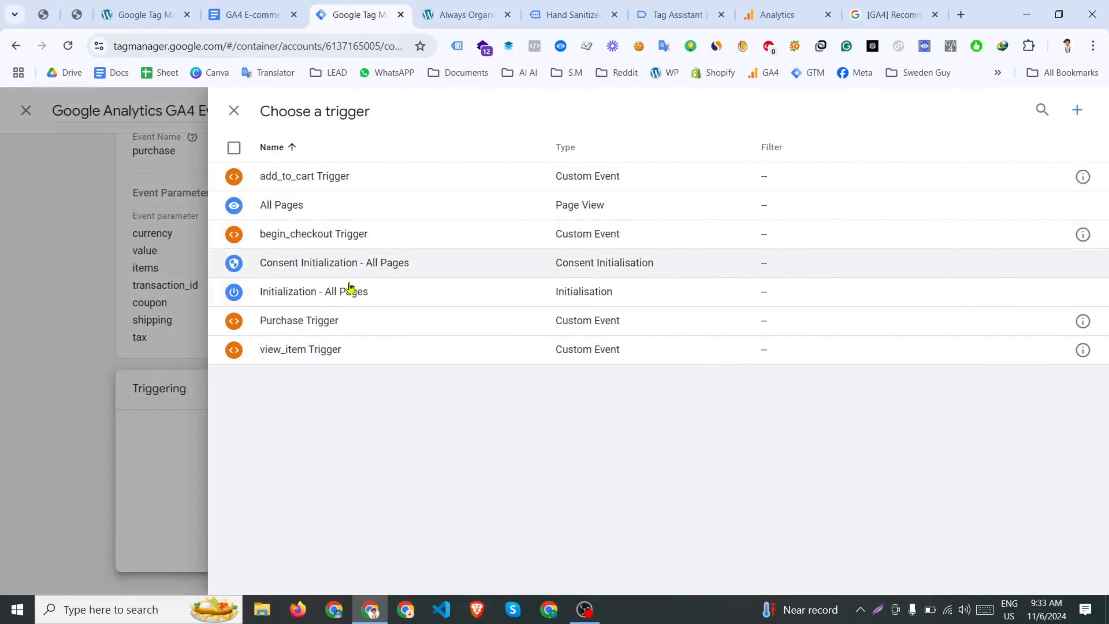
pyautogui.click(360, 320)
pyautogui.scroll(2, 790, 191)
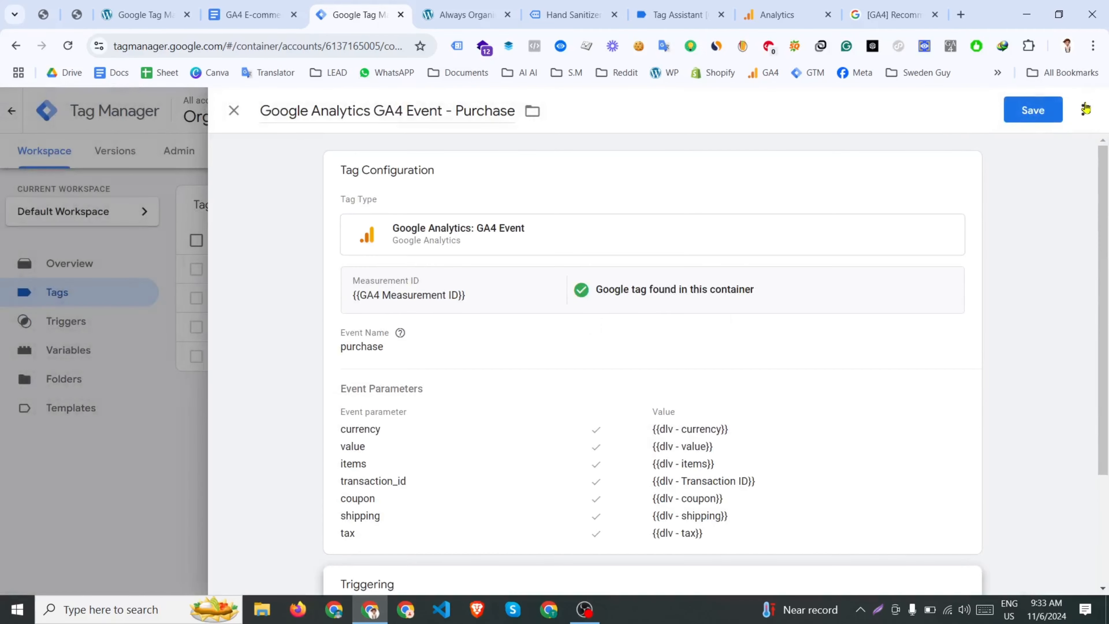
pyautogui.click(1052, 109)
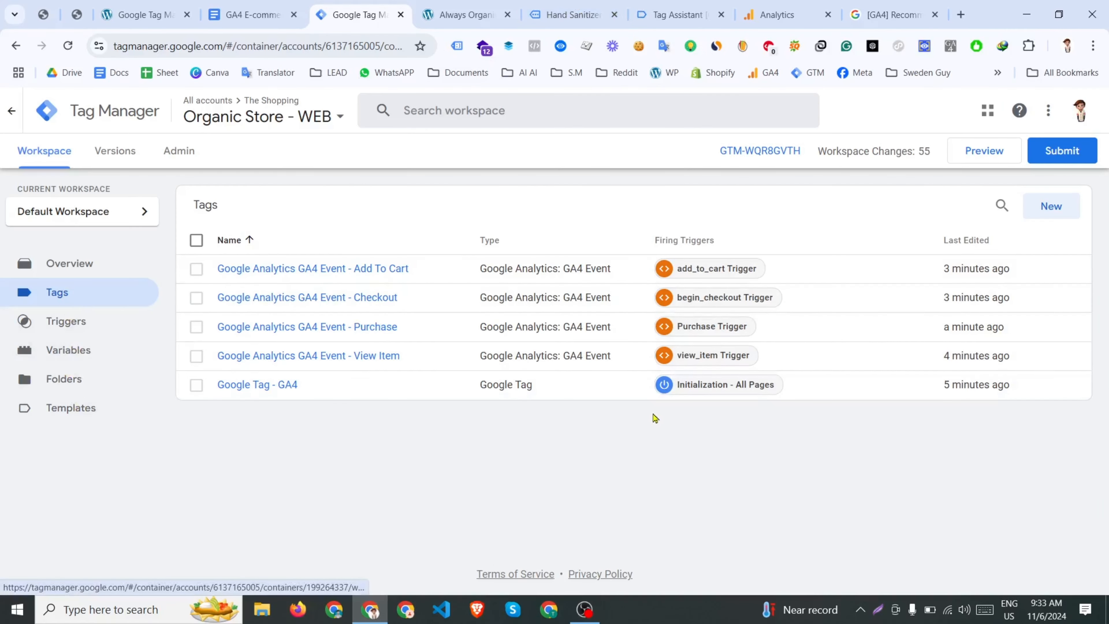
# Step: Close the old product and Tag Assistant tabs, and publish the container changes without a version name or description
pyautogui.click(614, 14)
pyautogui.click(614, 14)
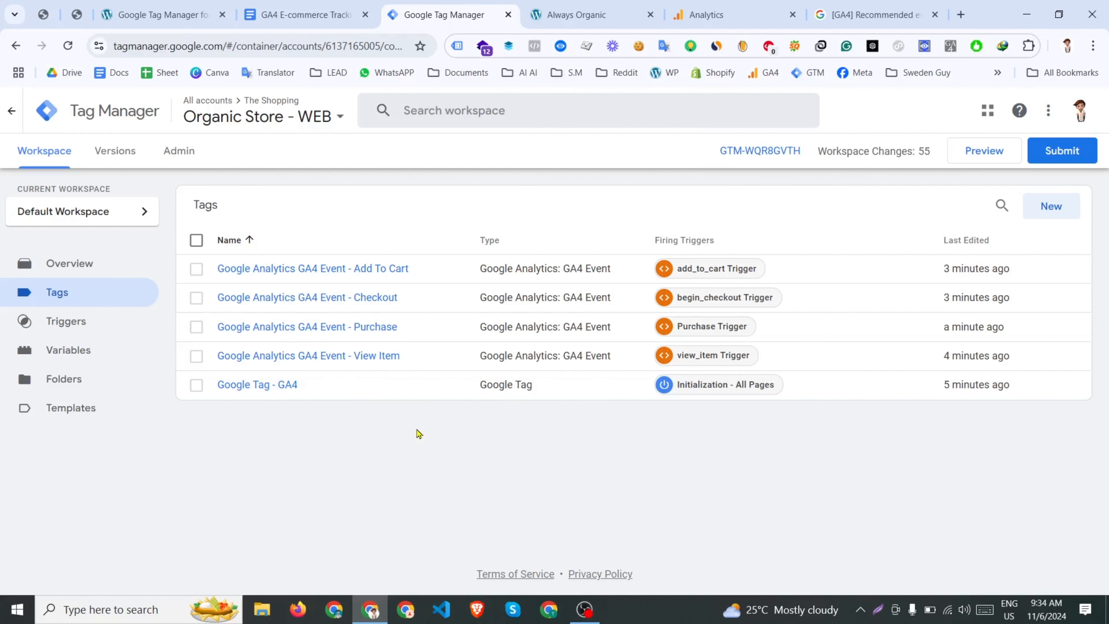
pyautogui.click(1062, 150)
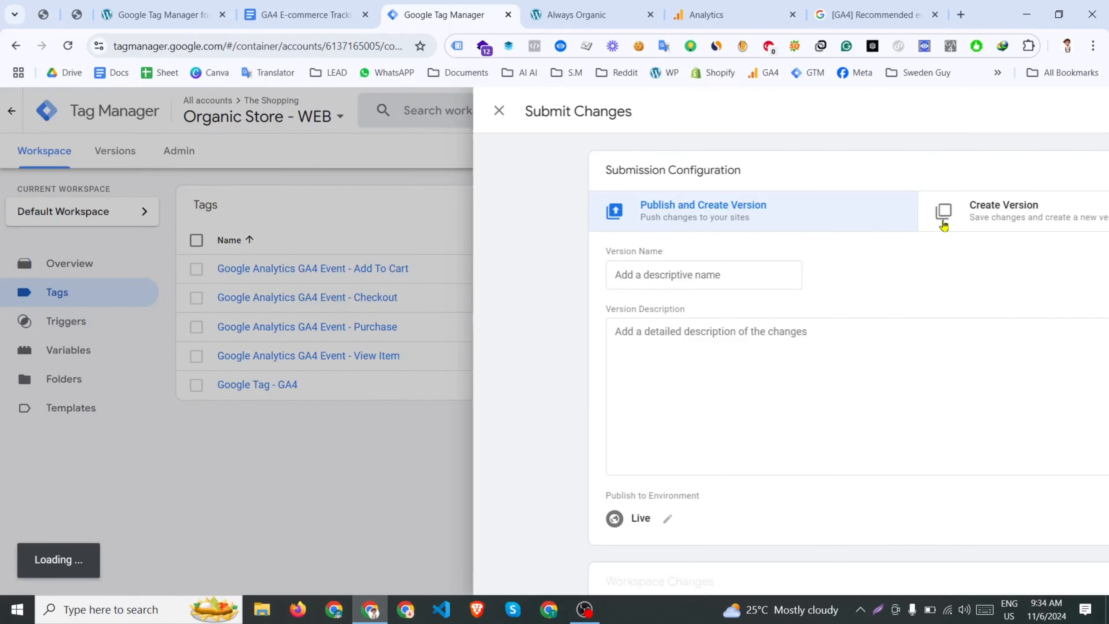
pyautogui.click(1056, 110)
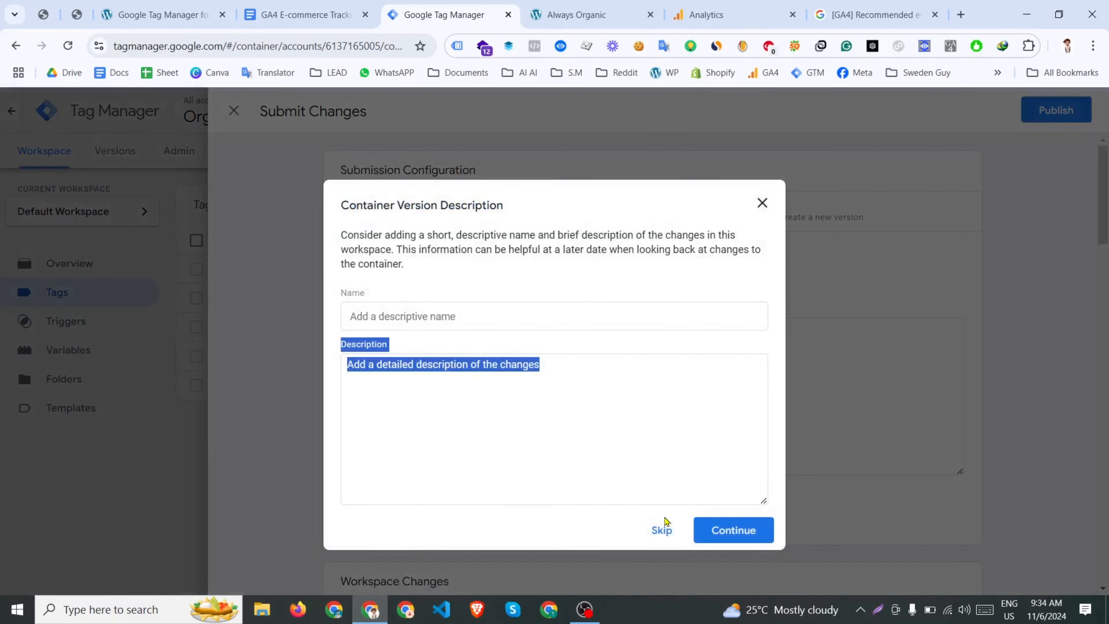
pyautogui.click(662, 530)
# Step: Switch to Google Analytics and open the Admin settings
pyautogui.click(683, 12)
pyautogui.click(22, 566)
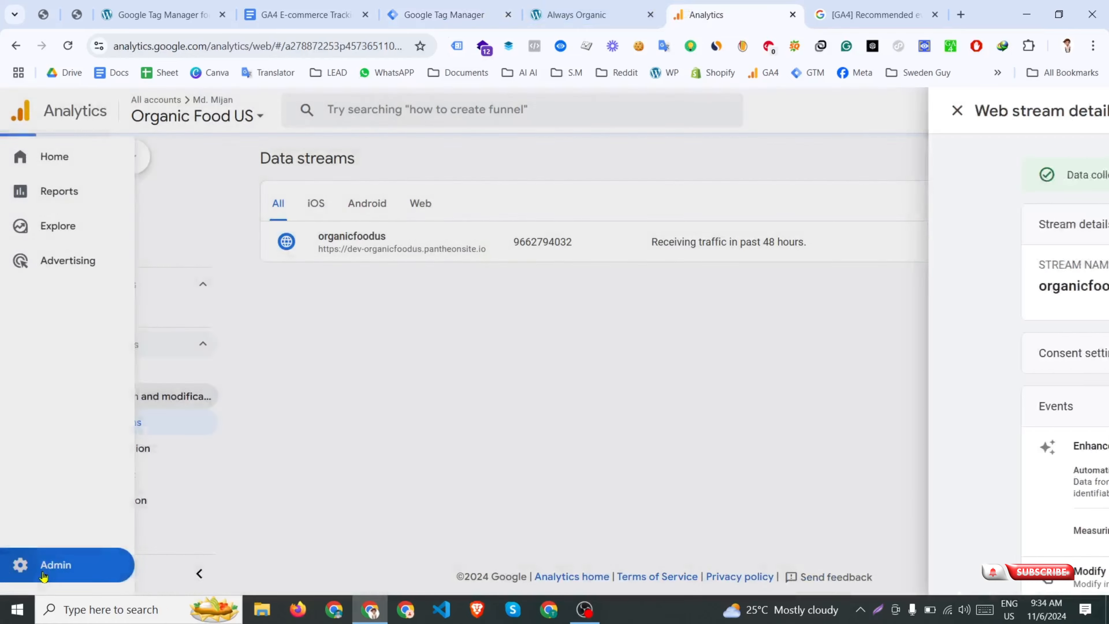
pyautogui.scroll(-10, 278, 497)
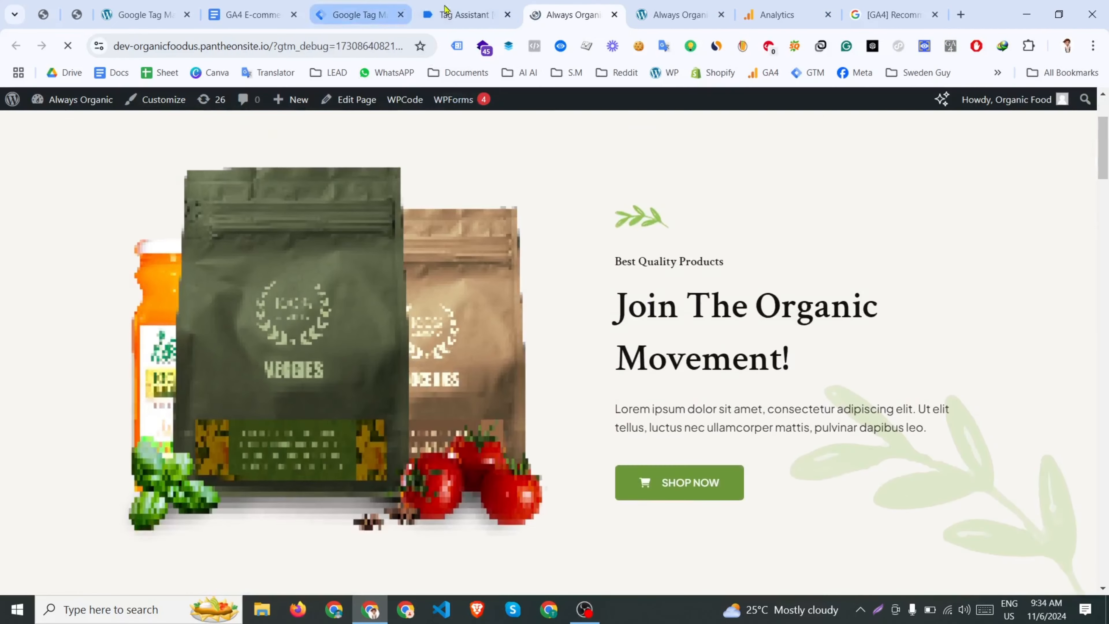
# Step: Switch to Tag Assistant and accept the debug connection to the store
pyautogui.click(462, 17)
pyautogui.click(565, 16)
pyautogui.click(461, 17)
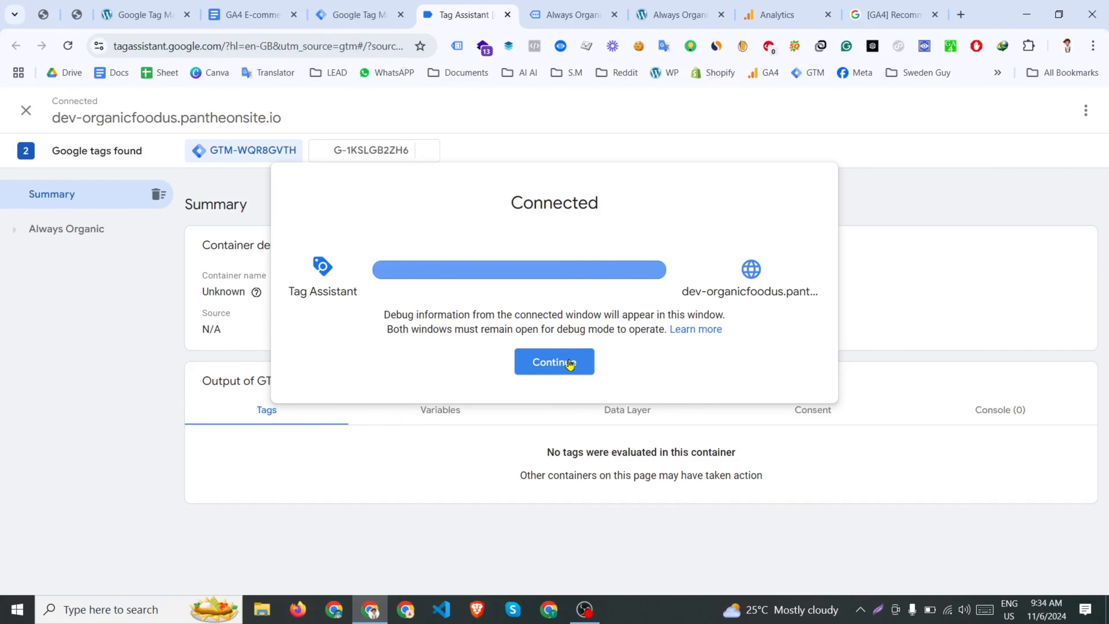
pyautogui.click(570, 363)
# Step: Open the Hand Sanitizer product page in the connected store preview
pyautogui.click(568, 15)
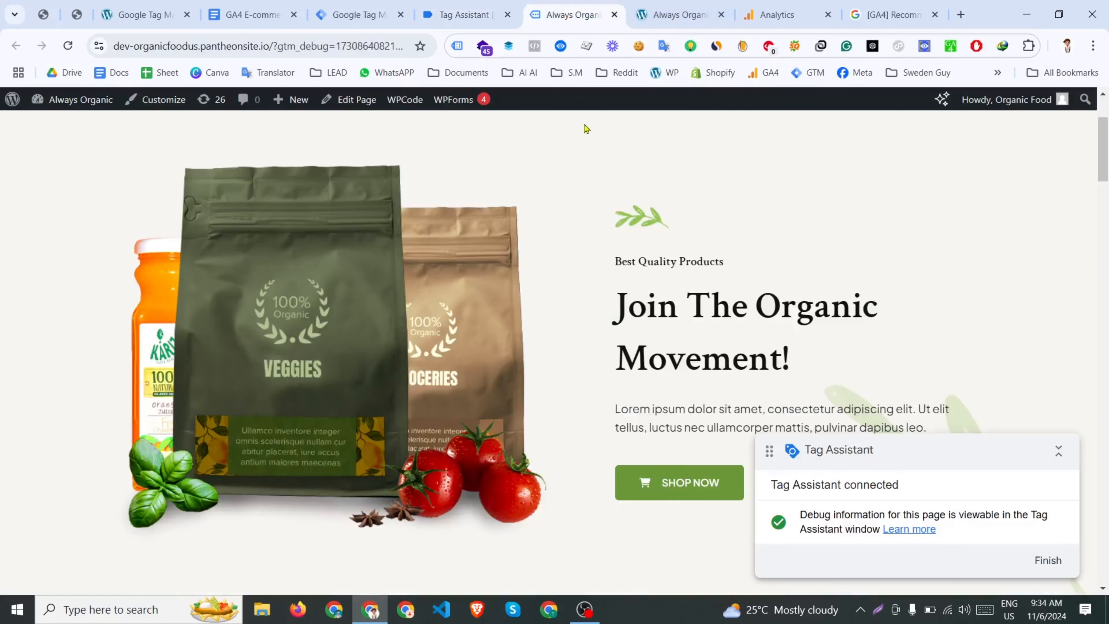
pyautogui.scroll(-15, 562, 369)
pyautogui.scroll(-1, 563, 369)
pyautogui.click(412, 327)
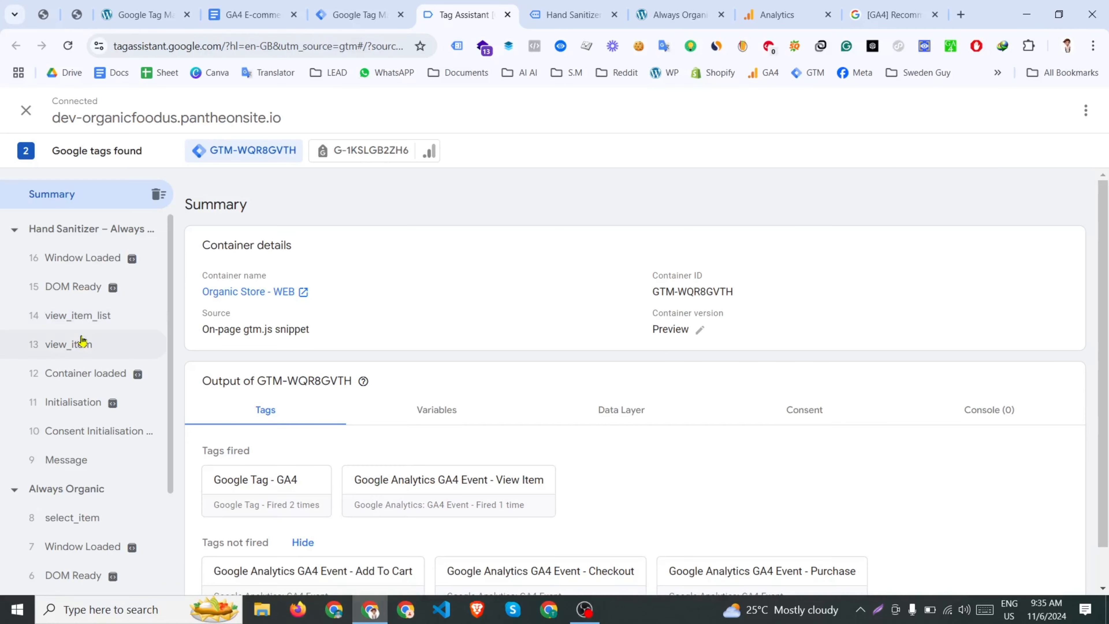
# Step: In Tag Assistant, examine the view_item event's View Item tag details and its variable values
pyautogui.click(82, 343)
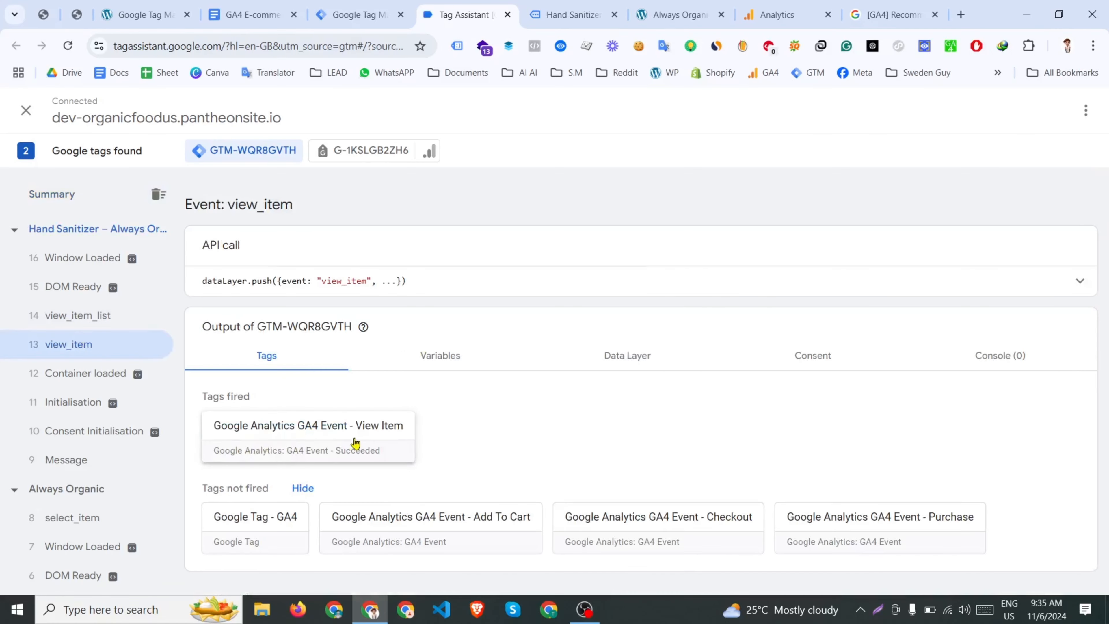
pyautogui.click(310, 440)
pyautogui.scroll(-6, 590, 402)
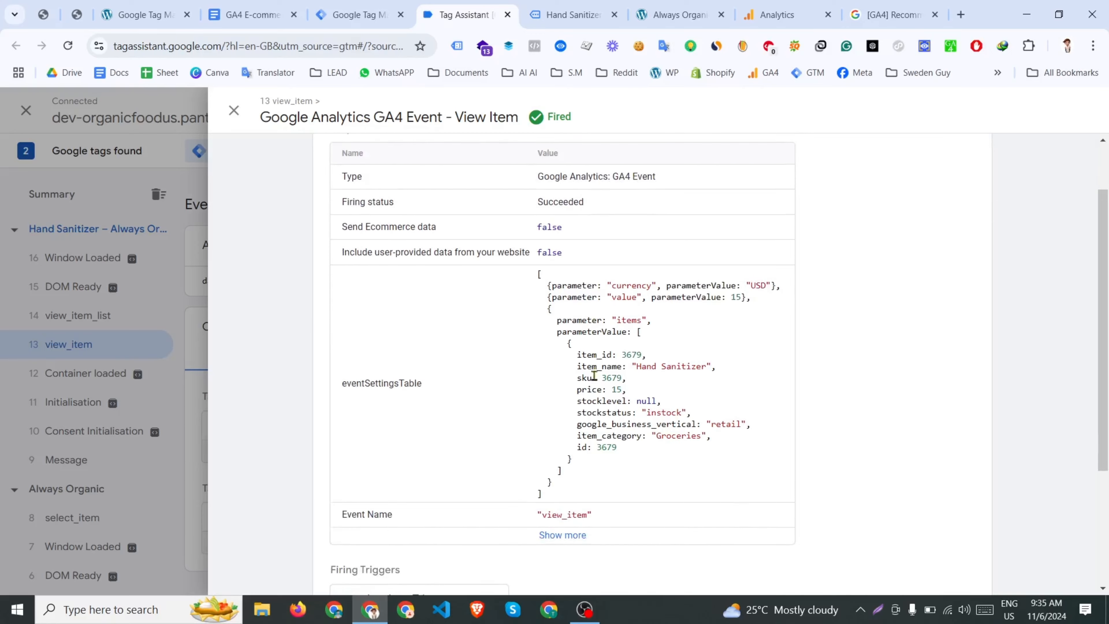
pyautogui.scroll(5, 506, 419)
pyautogui.click(233, 111)
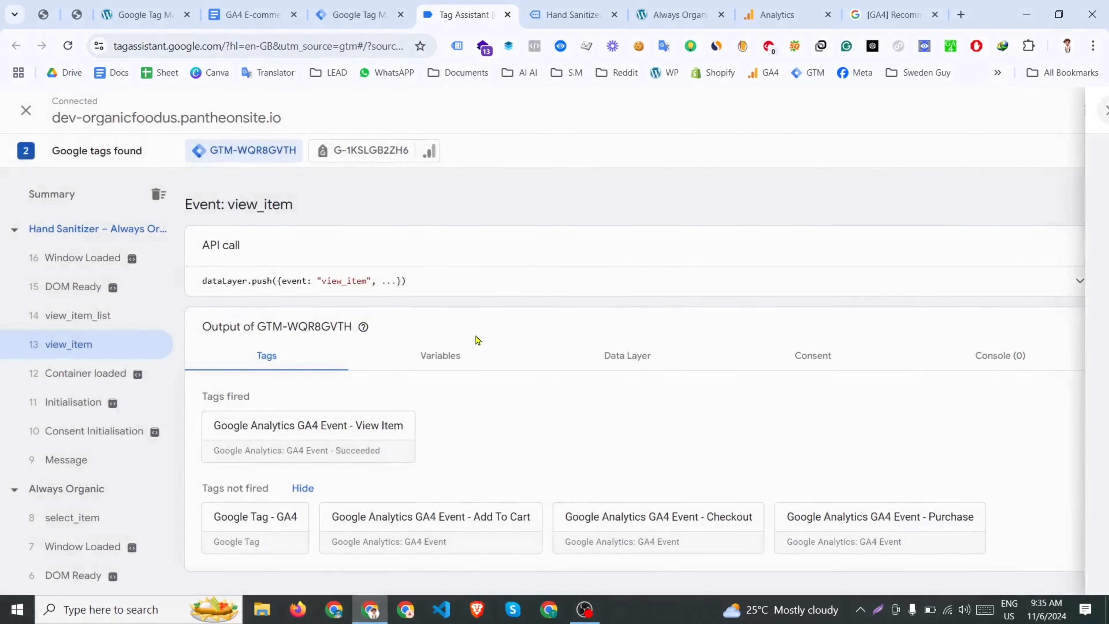
pyautogui.click(476, 368)
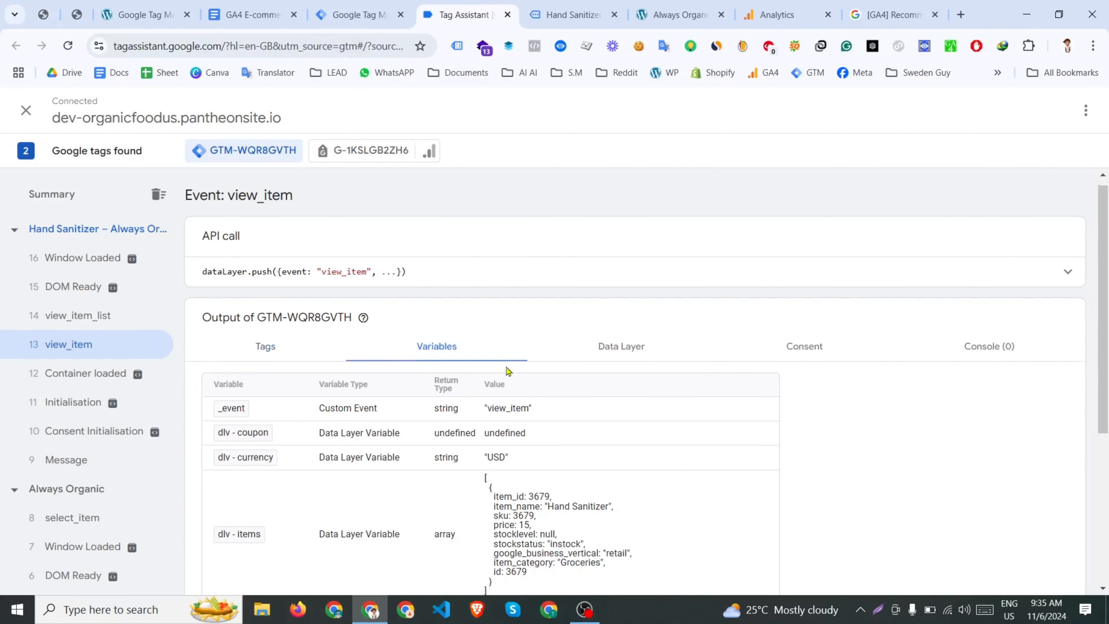
pyautogui.scroll(-3, 305, 330)
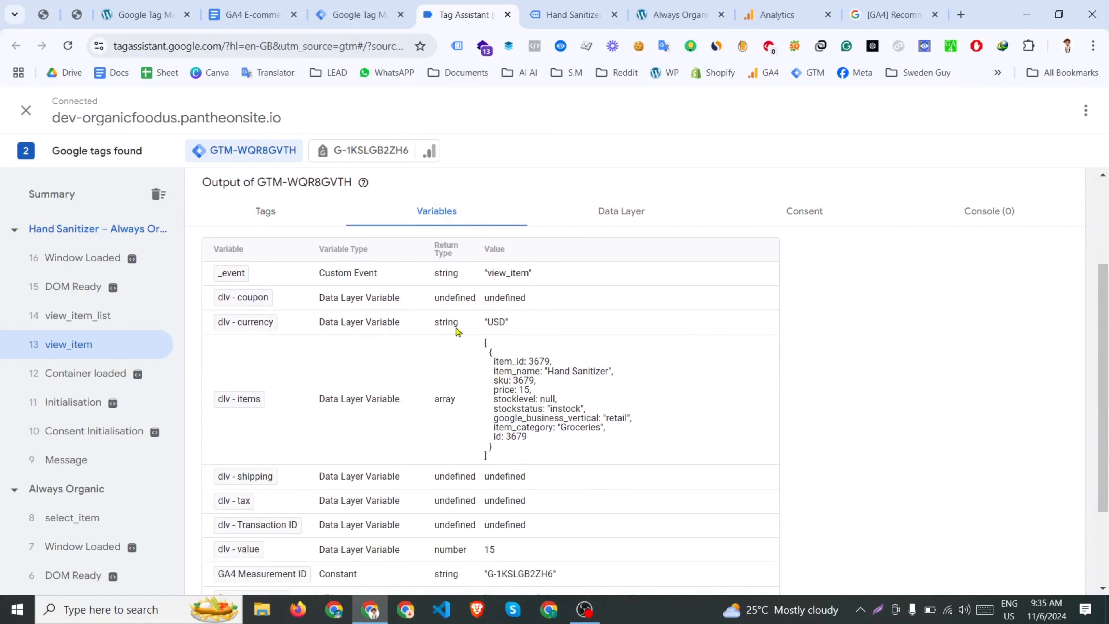
pyautogui.scroll(-3, 490, 402)
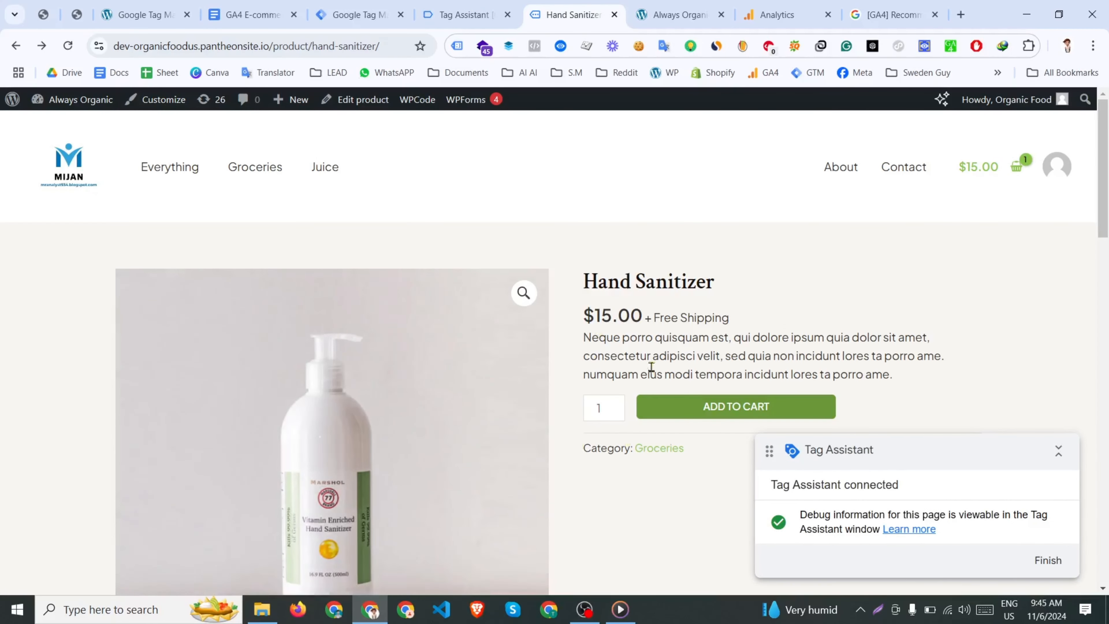
# Step: Add one Hand Sanitizer to the cart and check the tags for the add_to_cart event in Tag Assistant
pyautogui.click(673, 404)
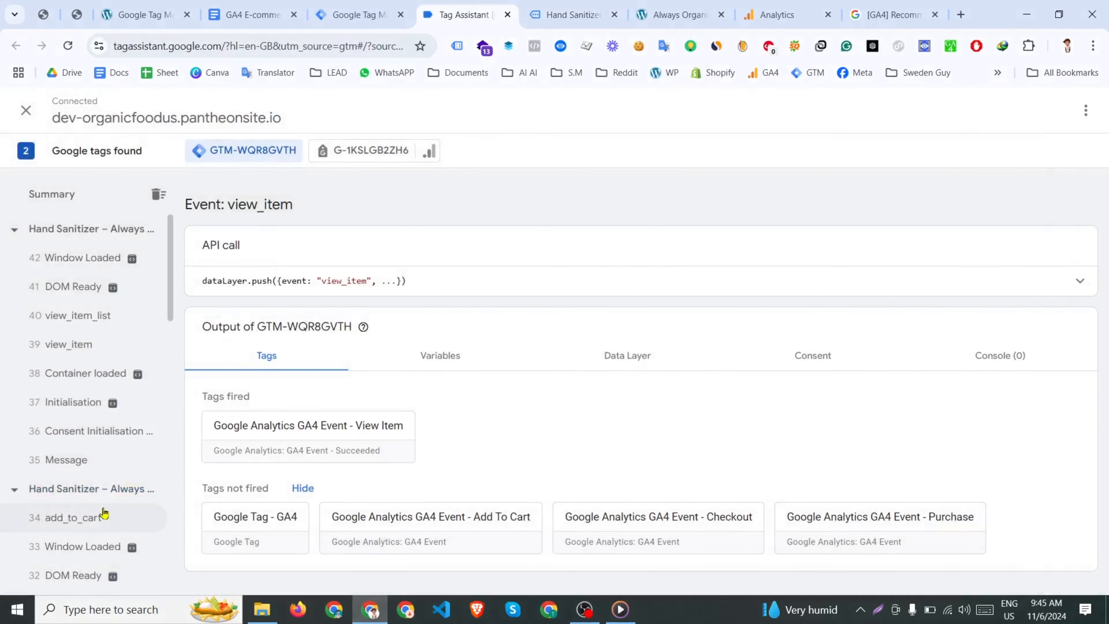
pyautogui.click(131, 516)
pyautogui.click(565, 11)
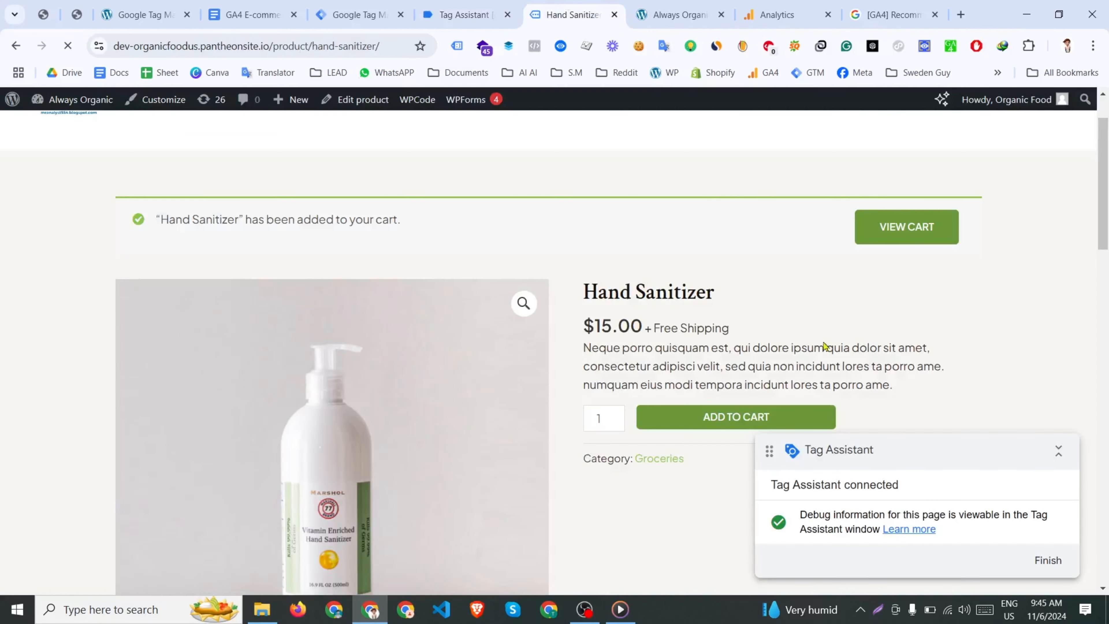
# Step: View the cart from the Hand Sanitizer page and proceed to checkout
pyautogui.click(911, 240)
pyautogui.scroll(-2, 910, 257)
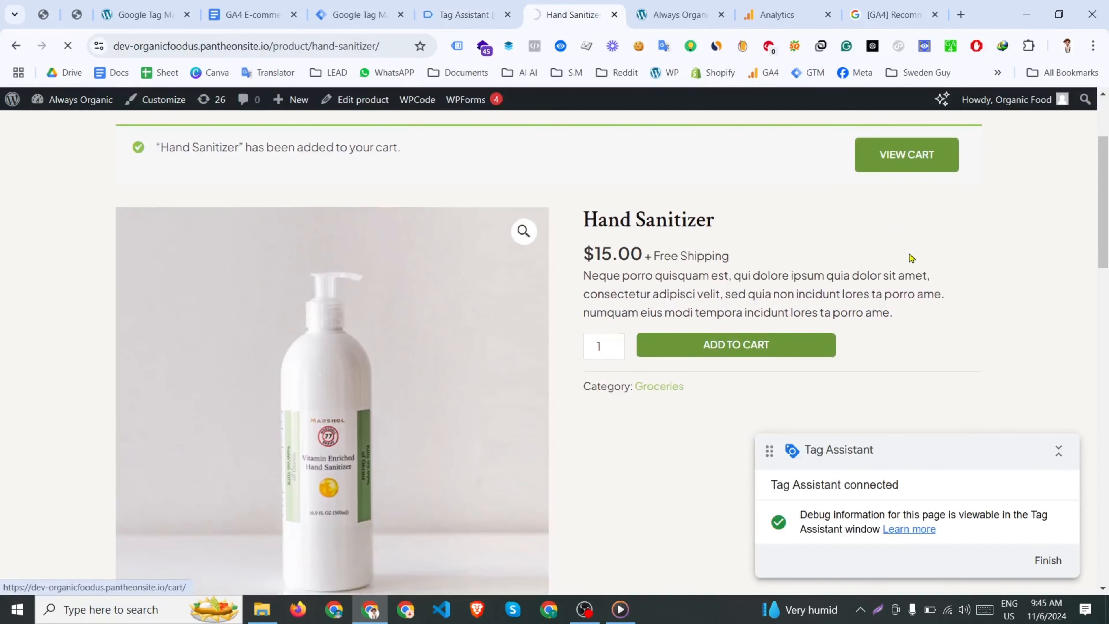
pyautogui.scroll(-3, 599, 395)
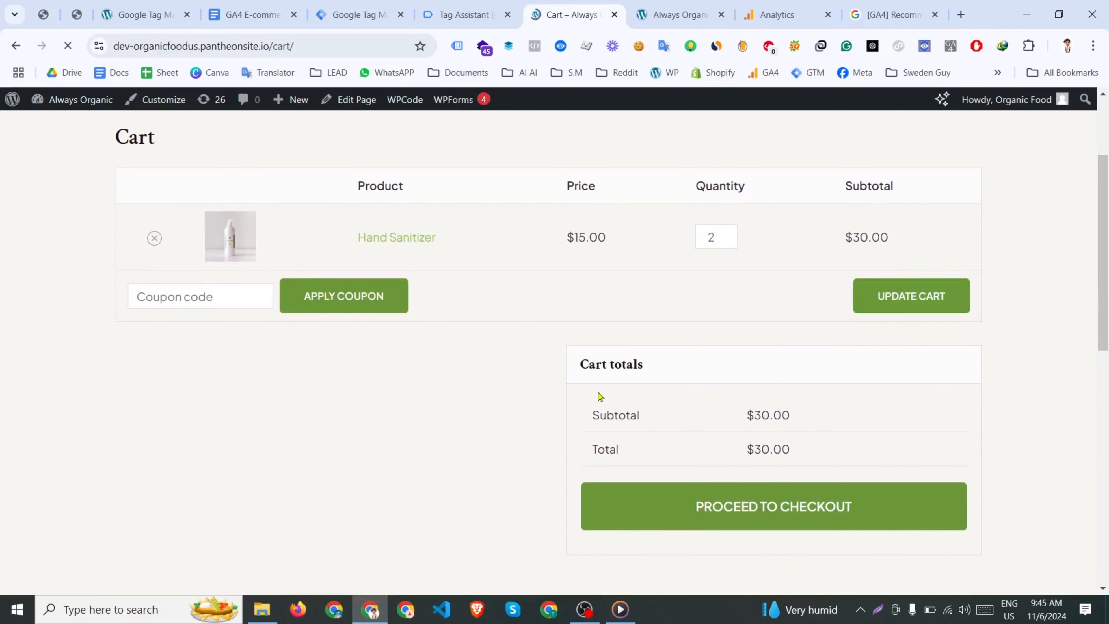
pyautogui.scroll(-2, 690, 412)
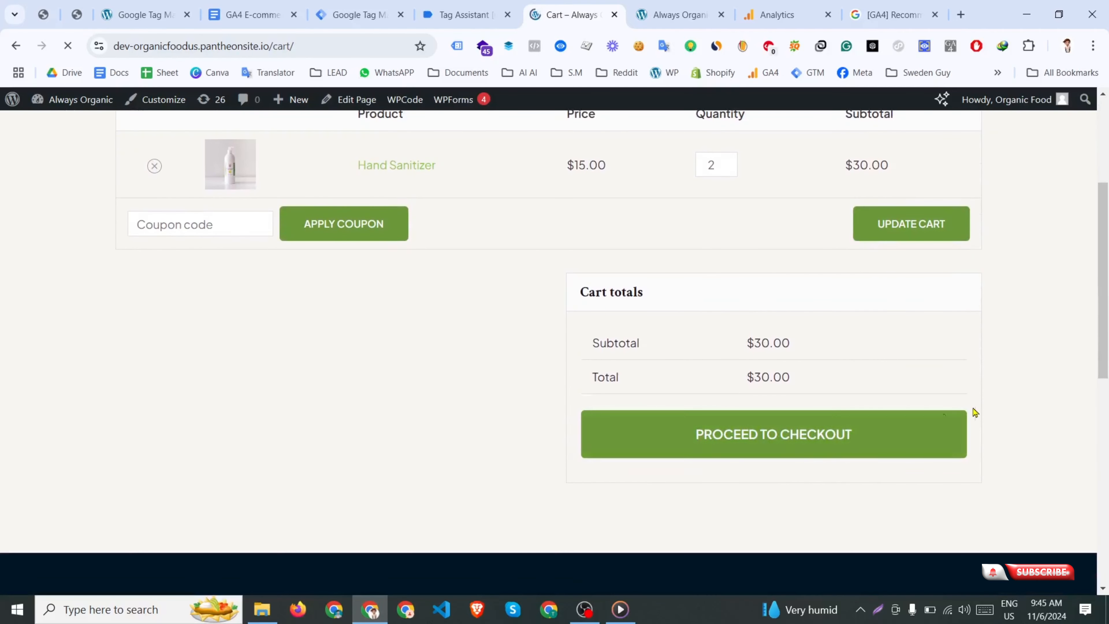
pyautogui.click(750, 445)
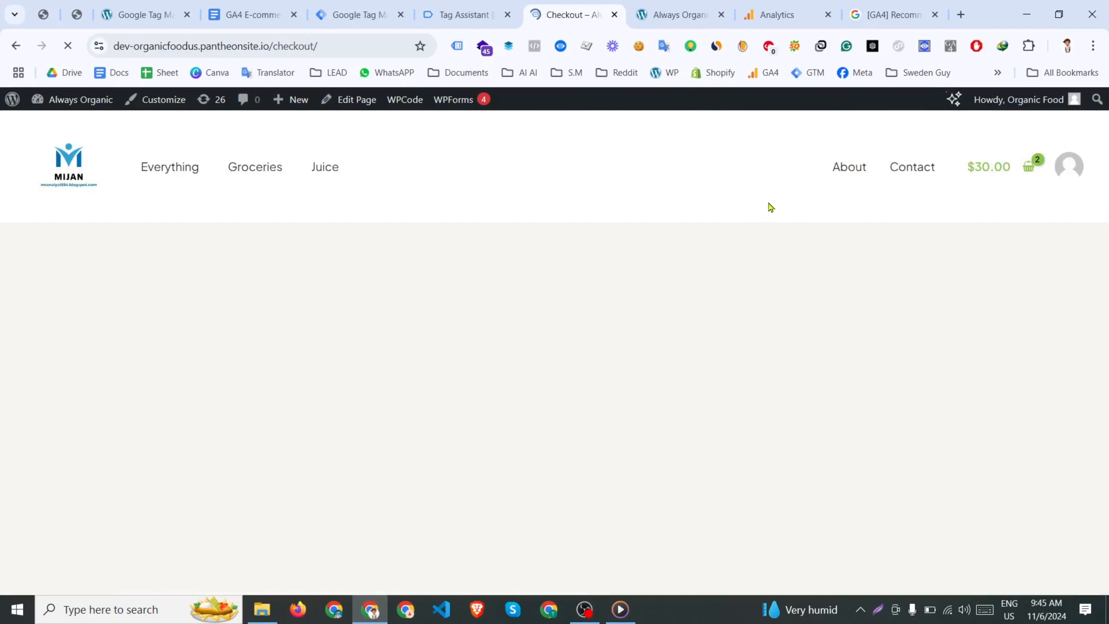
pyautogui.scroll(-3, 699, 437)
pyautogui.scroll(1, 758, 494)
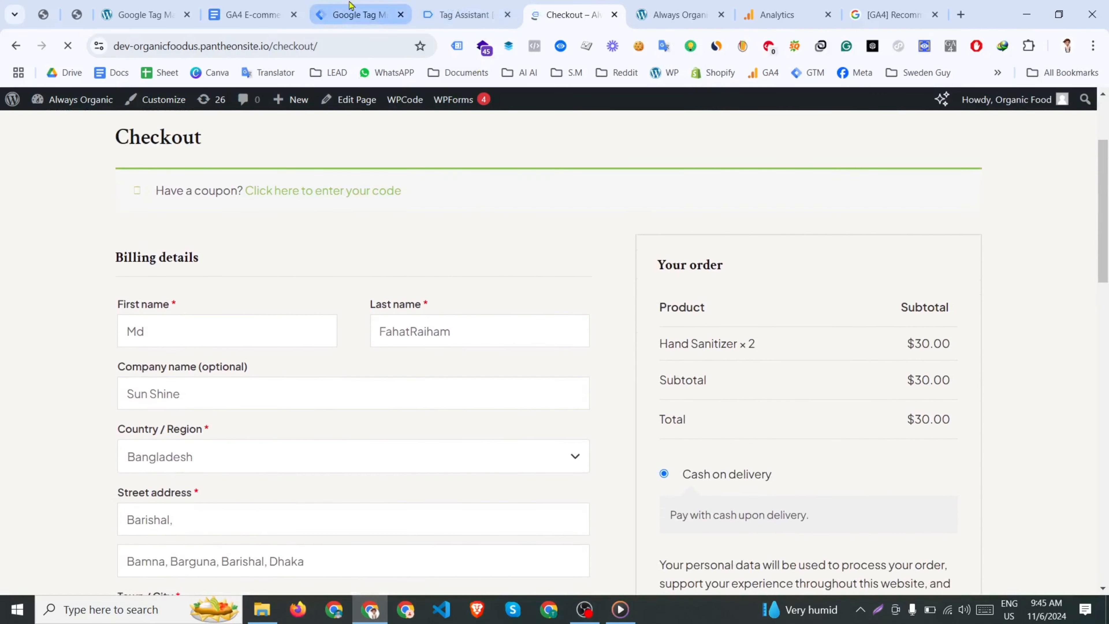
# Step: Examine the Checkout tag's details for the begin_checkout event in Tag Assistant
pyautogui.click(463, 14)
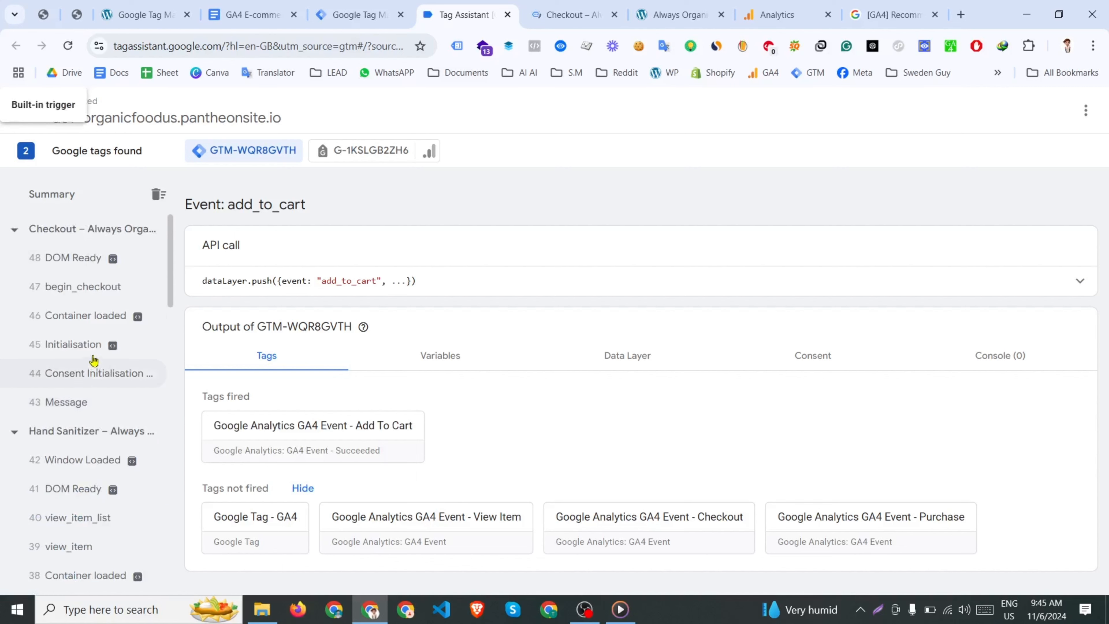
pyautogui.click(84, 296)
pyautogui.click(355, 449)
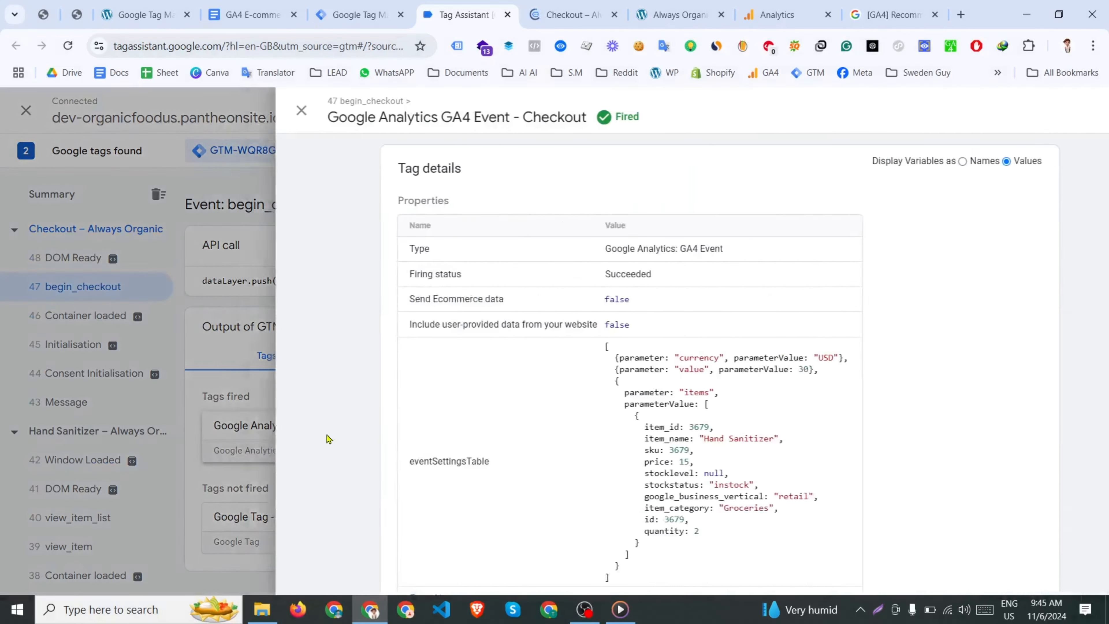
pyautogui.click(185, 440)
# Step: Place the store order with cash on delivery and the prefilled billing details
pyautogui.click(594, 13)
pyautogui.scroll(-5, 469, 321)
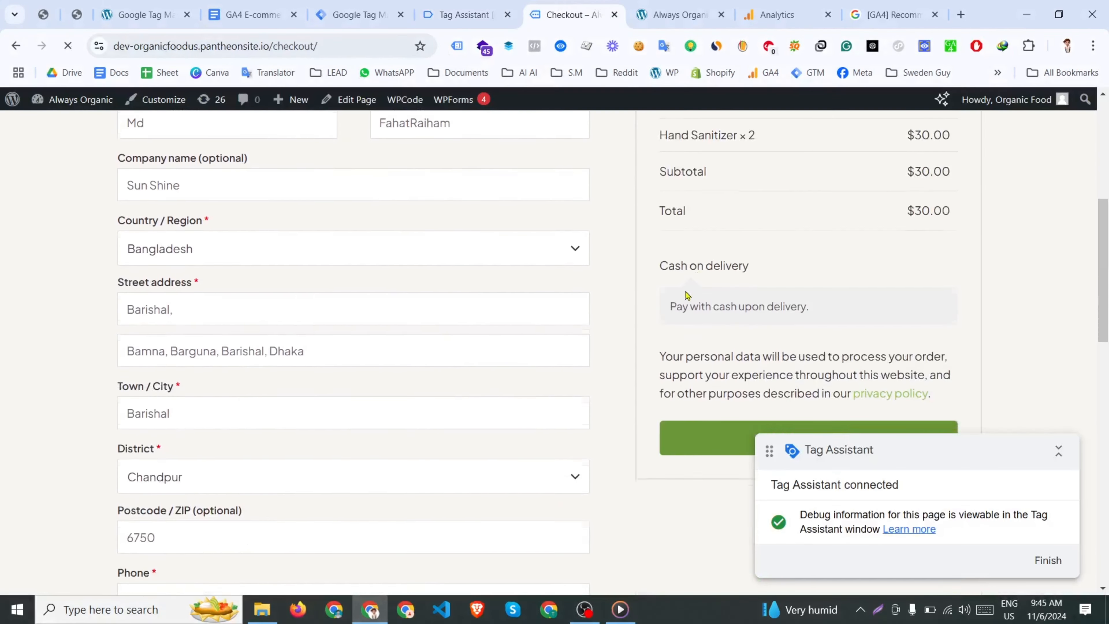
pyautogui.scroll(-2, 469, 321)
pyautogui.click(761, 299)
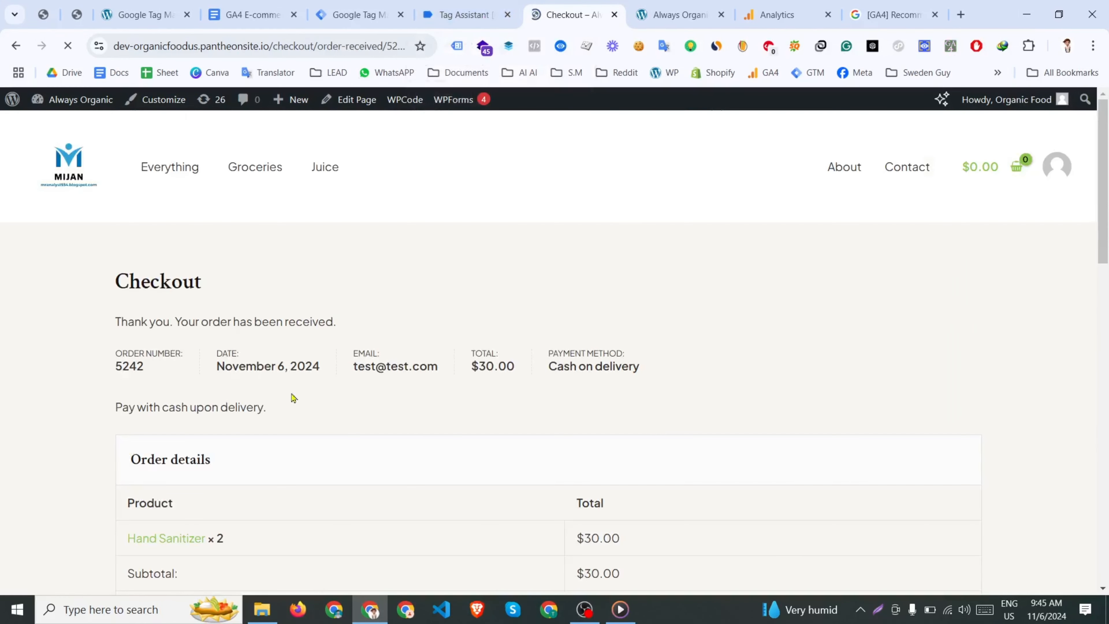
# Step: Check the Hand Sanitizer amount on the order confirmation and switch back to Tag Assistant
pyautogui.scroll(-5, 522, 476)
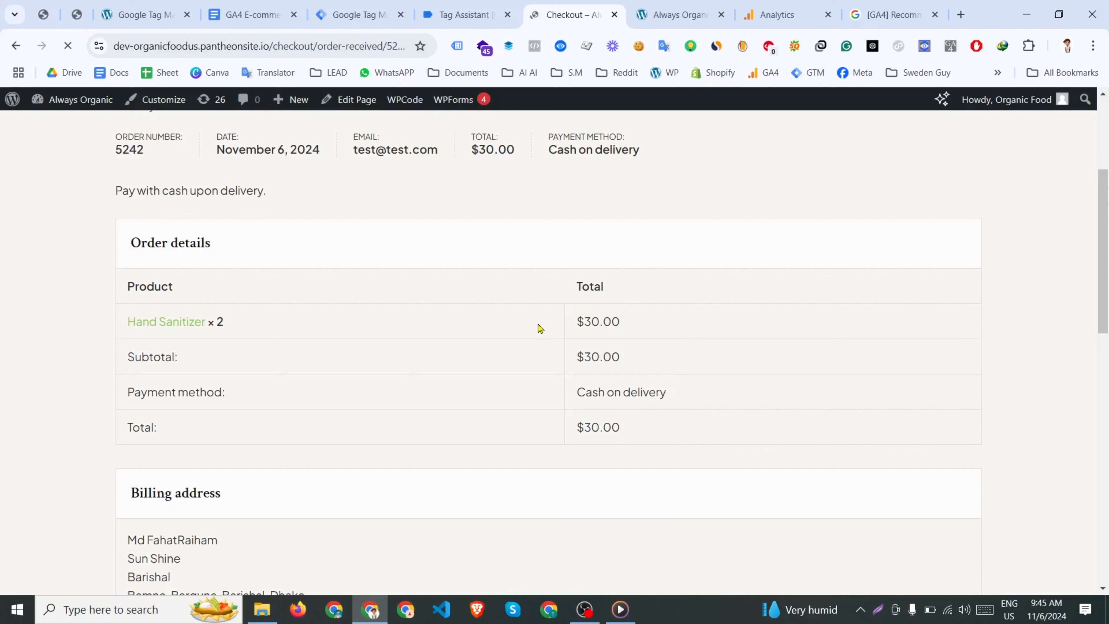
pyautogui.moveTo(638, 332); pyautogui.dragTo(565, 335)
pyautogui.scroll(2, 515, 372)
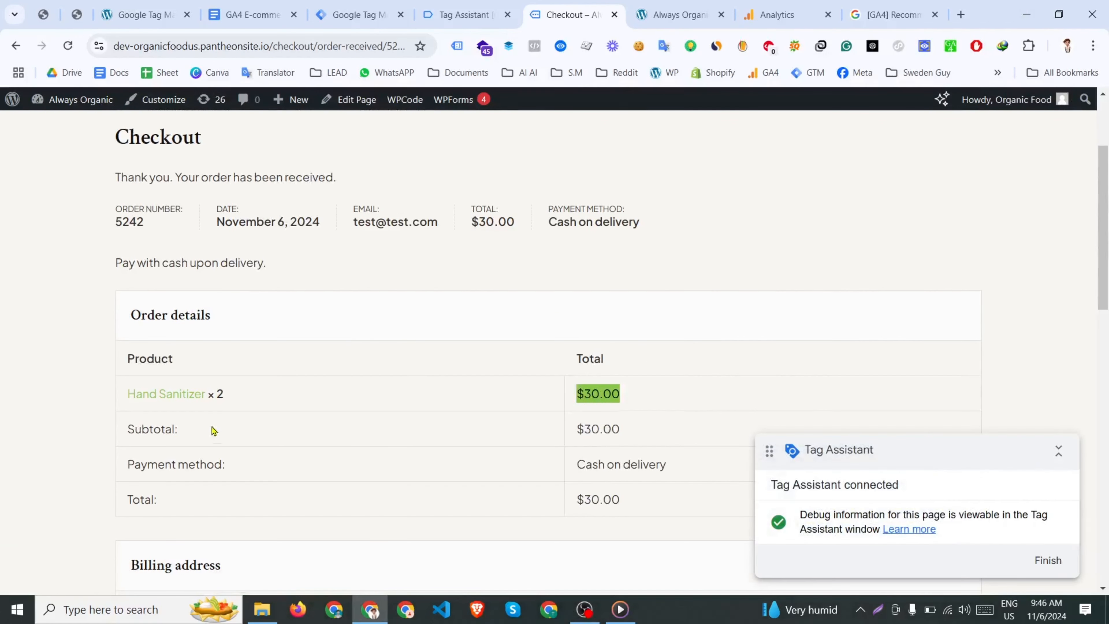
pyautogui.click(463, 15)
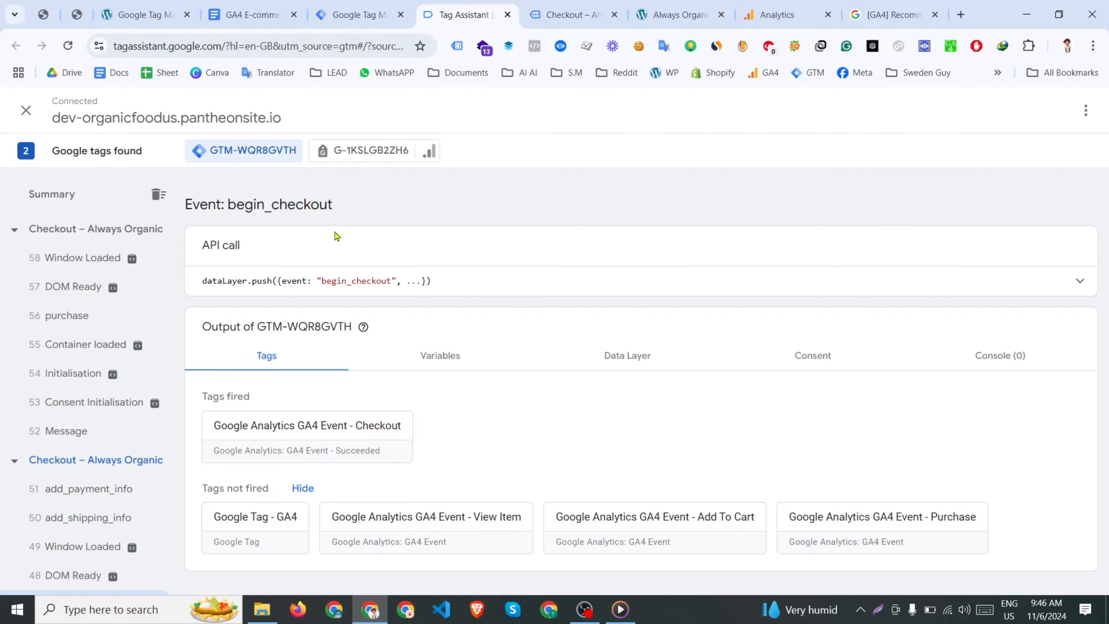
# Step: Examine the purchase event's variables in Tag Assistant, checking the item name, quantity and dlv - value
pyautogui.click(61, 324)
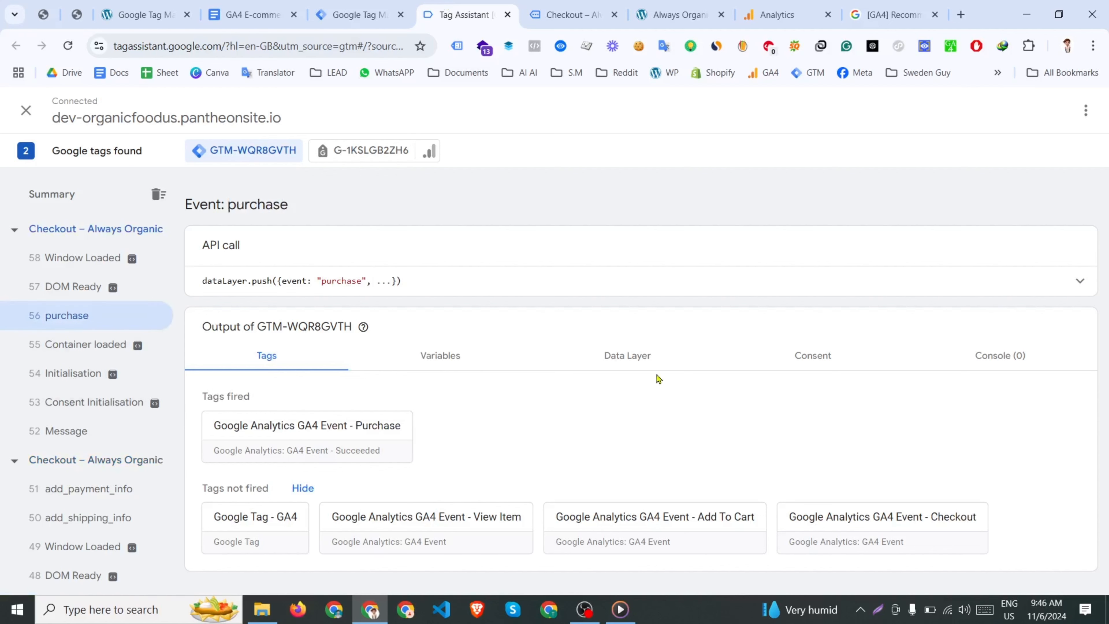
pyautogui.click(462, 356)
pyautogui.scroll(-6, 480, 443)
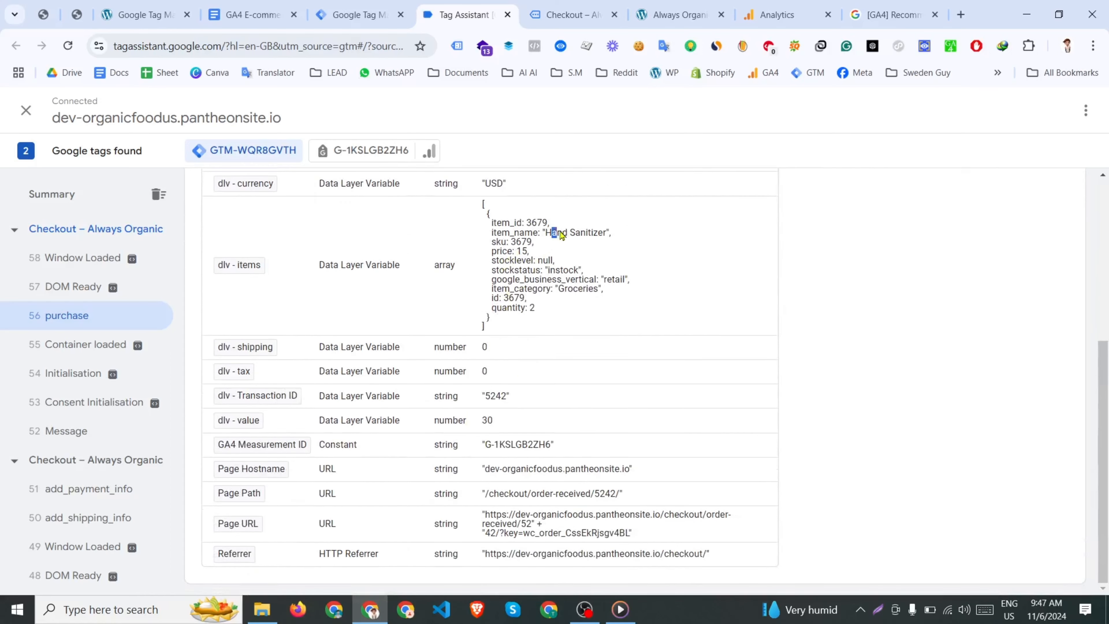
pyautogui.moveTo(560, 233); pyautogui.dragTo(607, 241)
pyautogui.moveTo(522, 308); pyautogui.dragTo(535, 309)
pyautogui.moveTo(480, 420); pyautogui.dragTo(527, 422)
pyautogui.scroll(3, 597, 467)
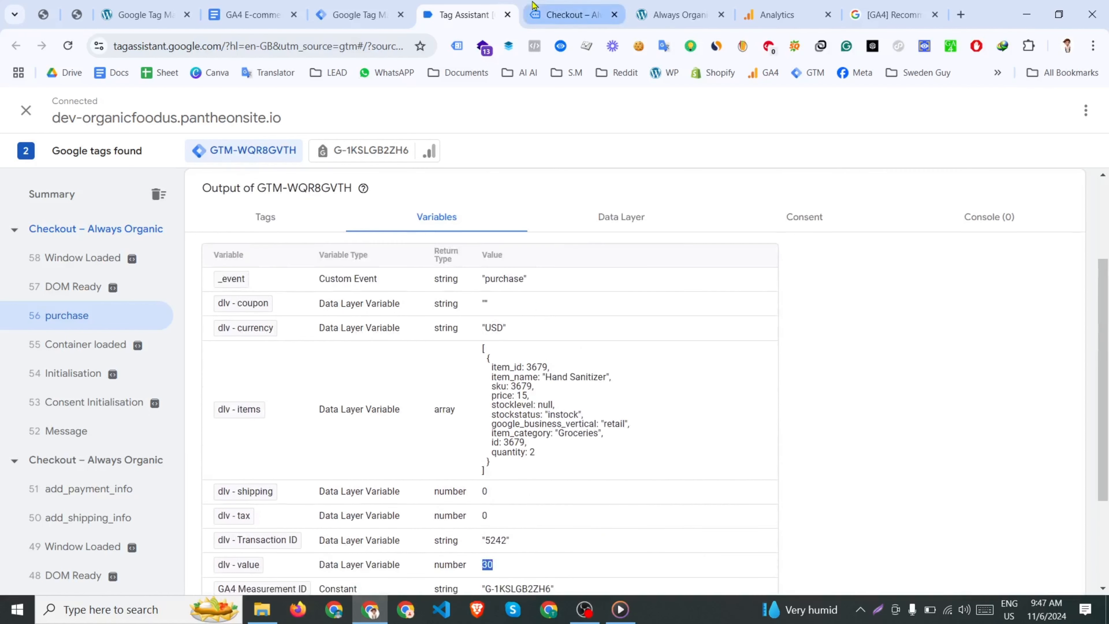
# Step: Switch to Analytics DebugView and examine the purchase event's currency, tax and transaction_id parameters
pyautogui.click(784, 11)
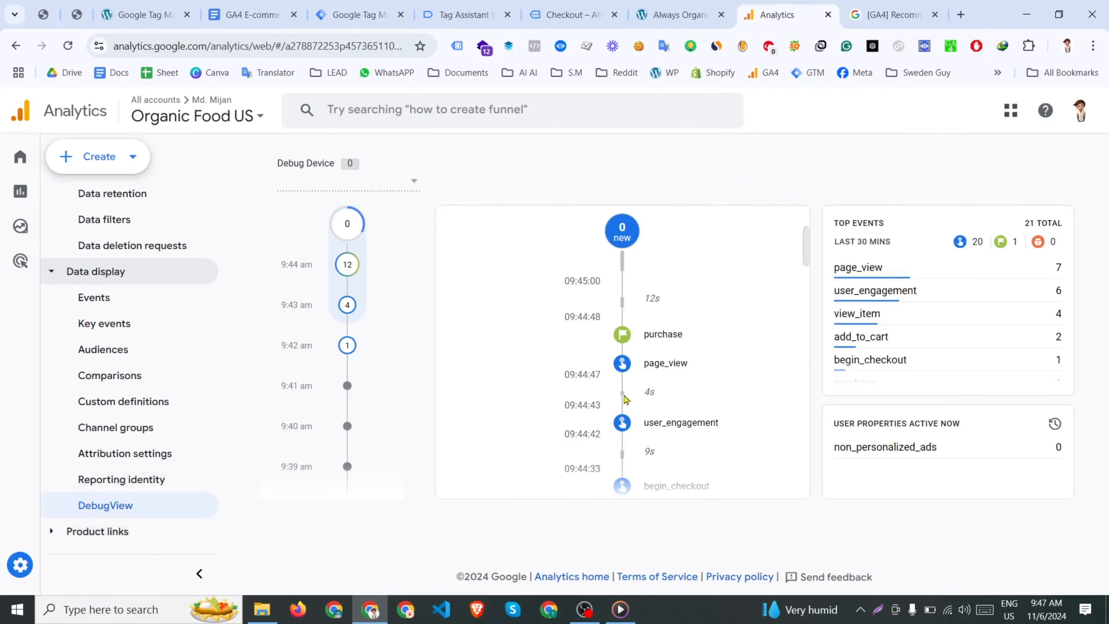
pyautogui.scroll(-1, 597, 358)
pyautogui.scroll(1, 607, 375)
pyautogui.click(620, 340)
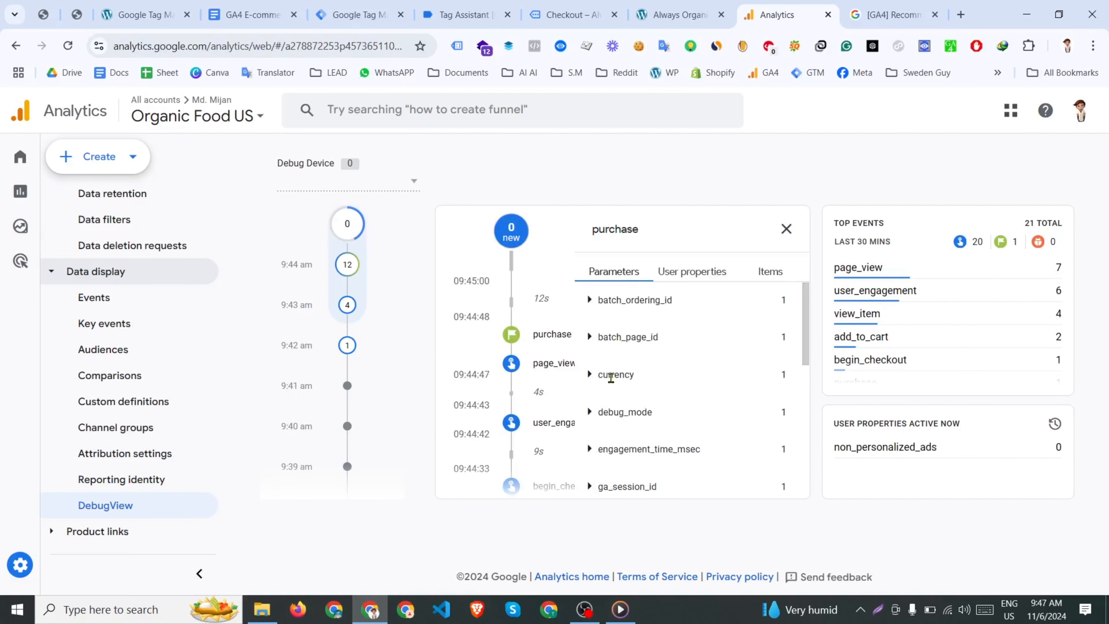
pyautogui.click(586, 375)
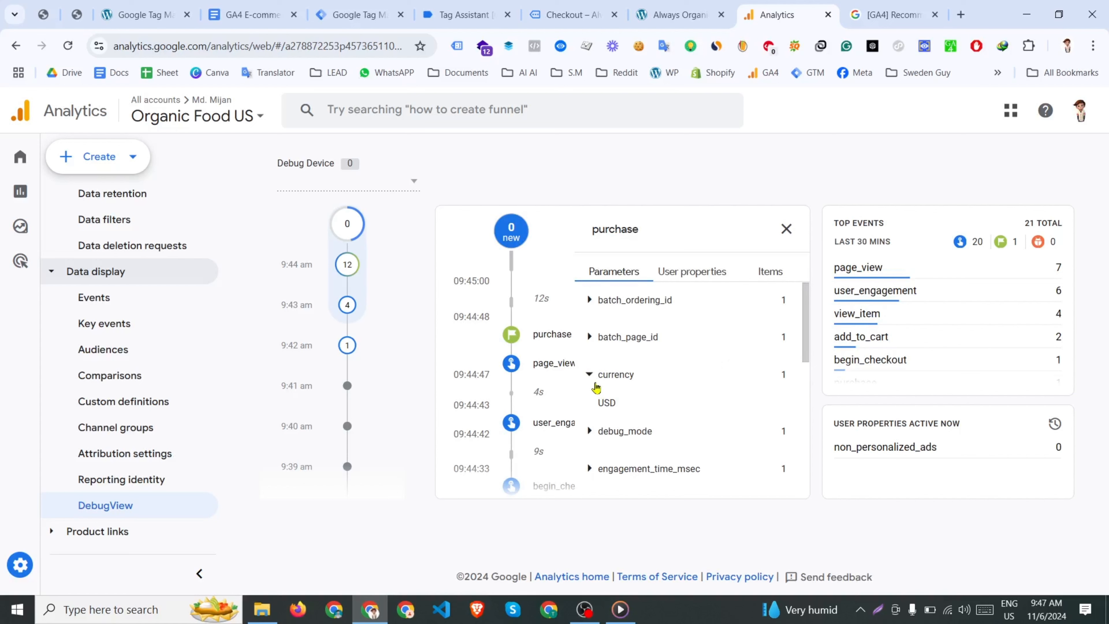
pyautogui.click(587, 375)
pyautogui.scroll(-3, 694, 385)
pyautogui.scroll(-5, 611, 402)
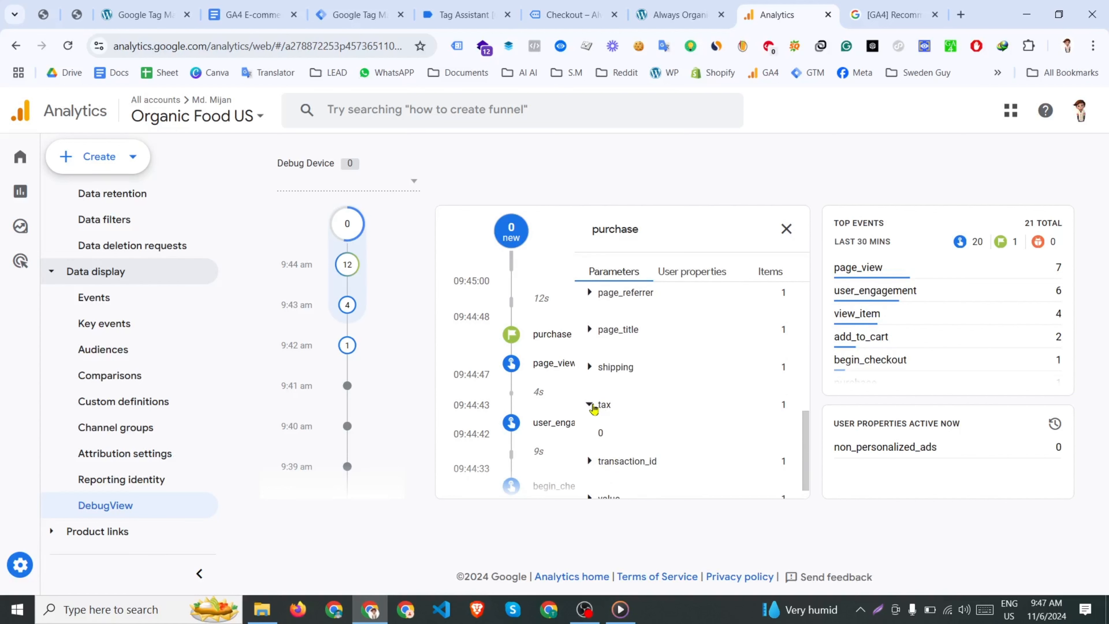
pyautogui.click(591, 375)
pyautogui.scroll(-1, 656, 430)
pyautogui.click(591, 442)
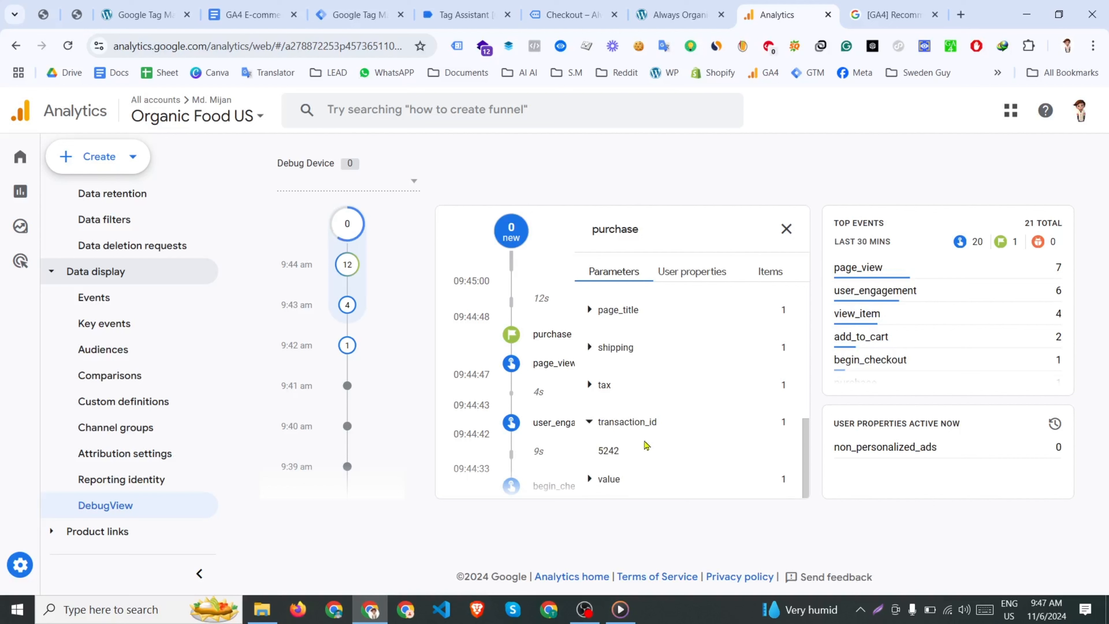
pyautogui.doubleClick(605, 451)
# Step: Examine the purchased item's ID, name and quantity in the purchase event's item details
pyautogui.click(761, 276)
pyautogui.click(591, 301)
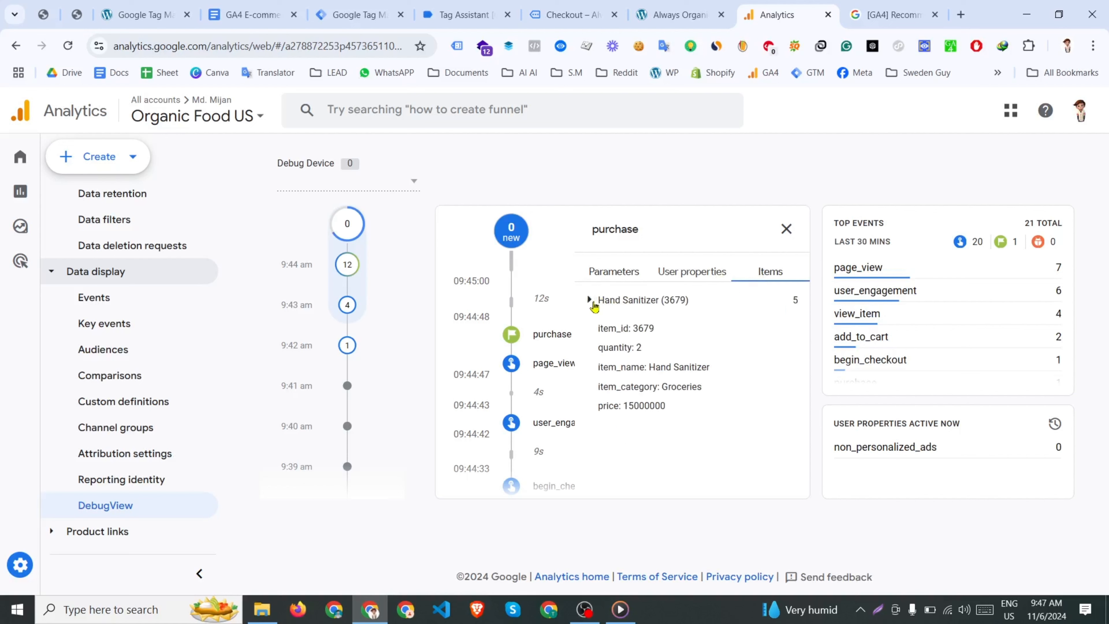
pyautogui.doubleClick(643, 328)
pyautogui.moveTo(649, 367); pyautogui.dragTo(710, 367)
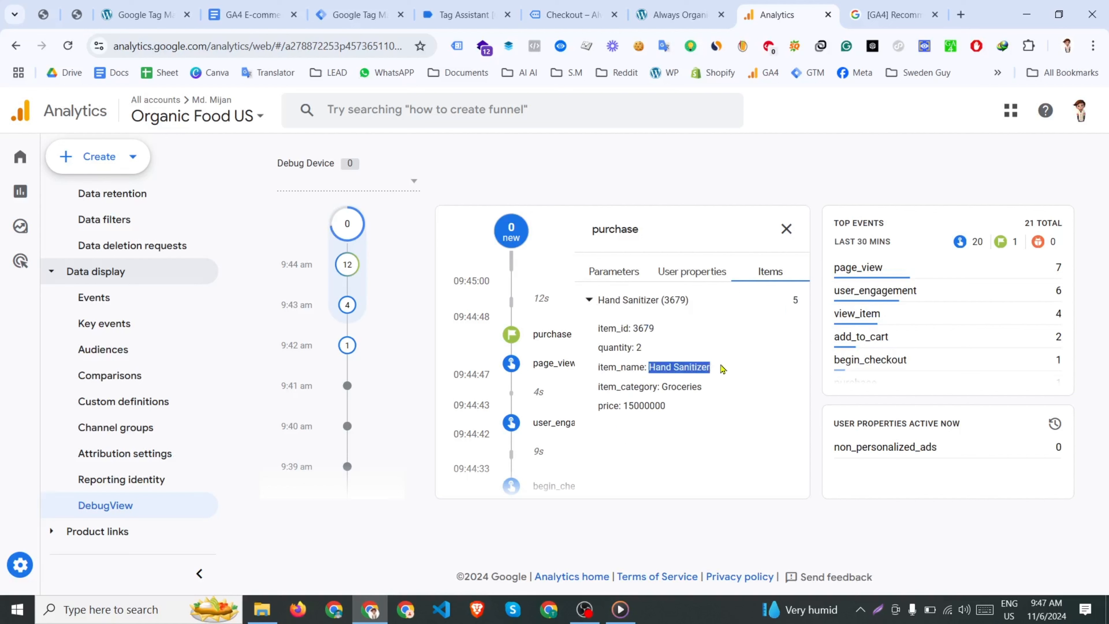
pyautogui.click(638, 349)
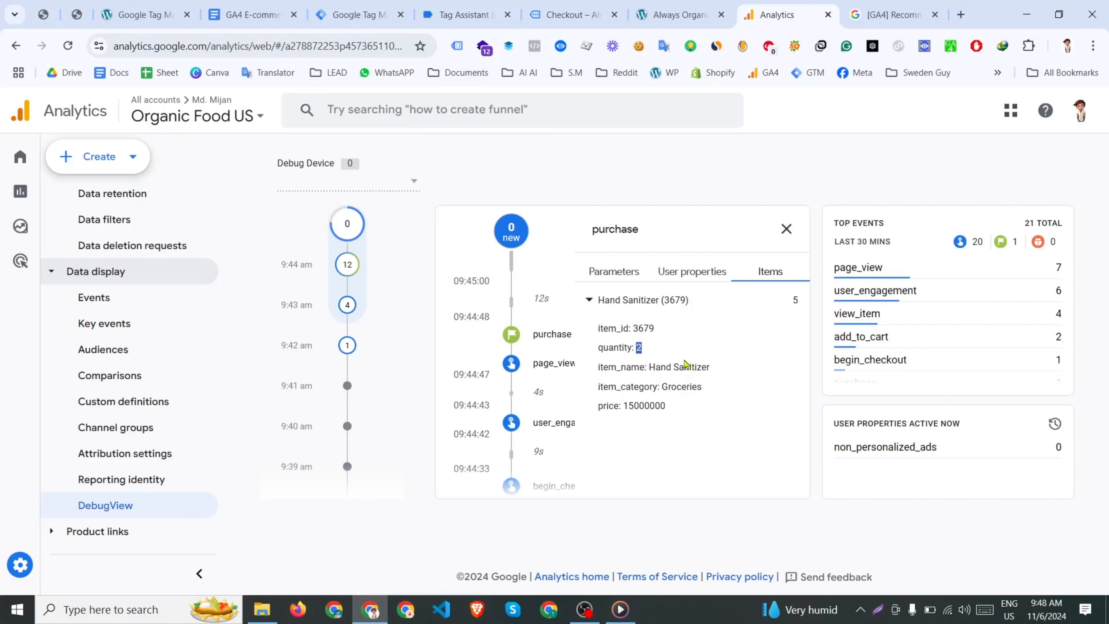
# Step: Check the purchase event's value parameter and close the event details
pyautogui.click(614, 271)
pyautogui.click(589, 480)
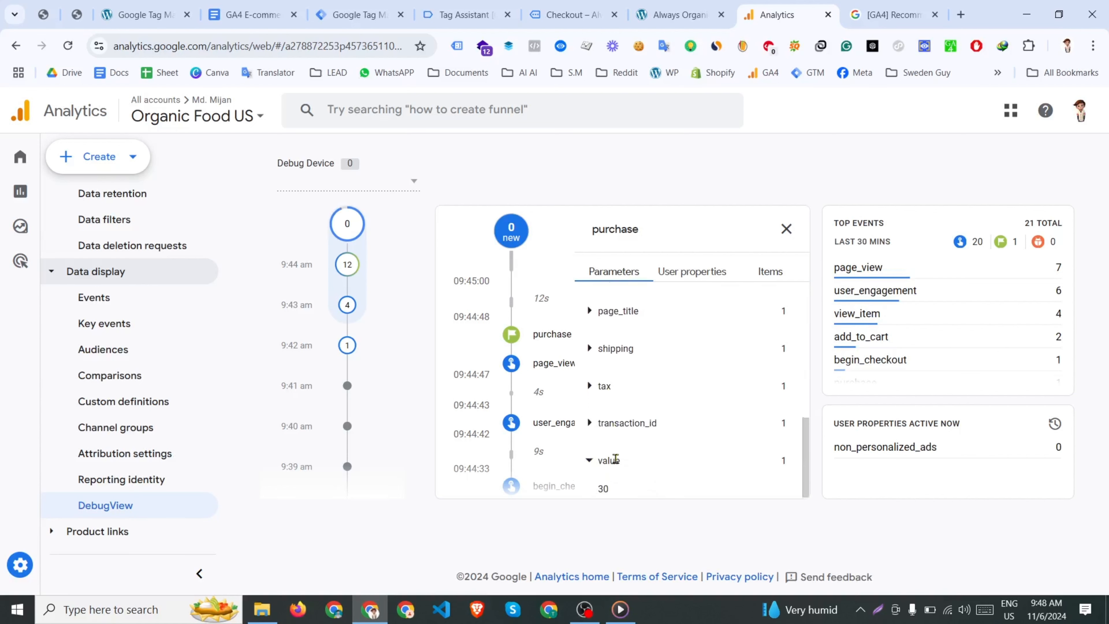
pyautogui.scroll(5, 681, 393)
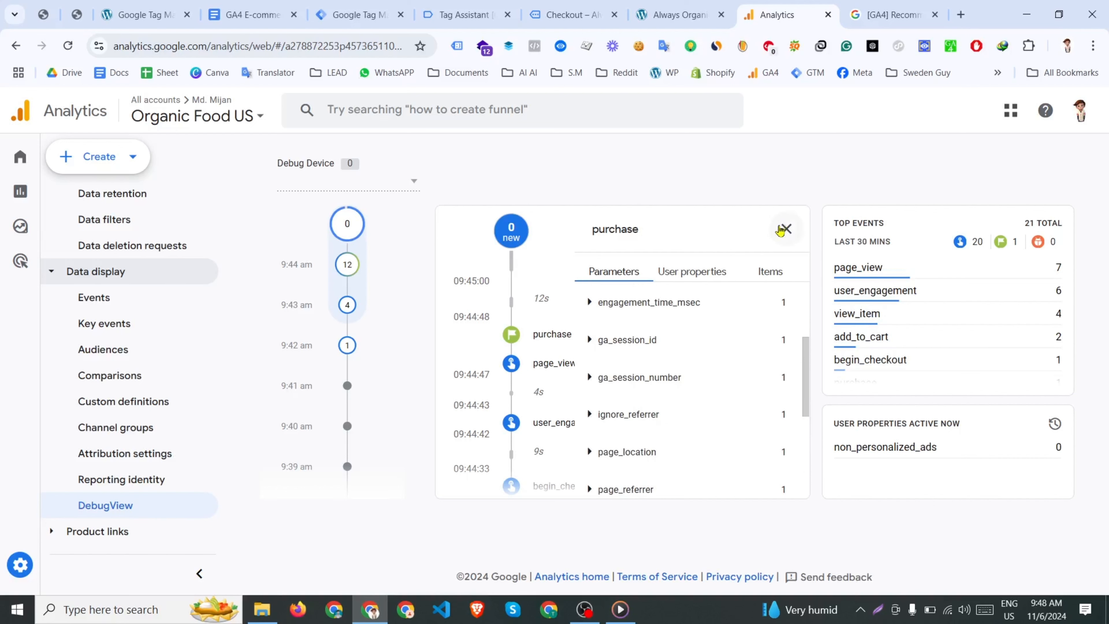
pyautogui.click(786, 228)
# Step: Inspect the parameters of the begin_checkout and add_to_cart events in the DebugView timeline
pyautogui.scroll(-3, 624, 374)
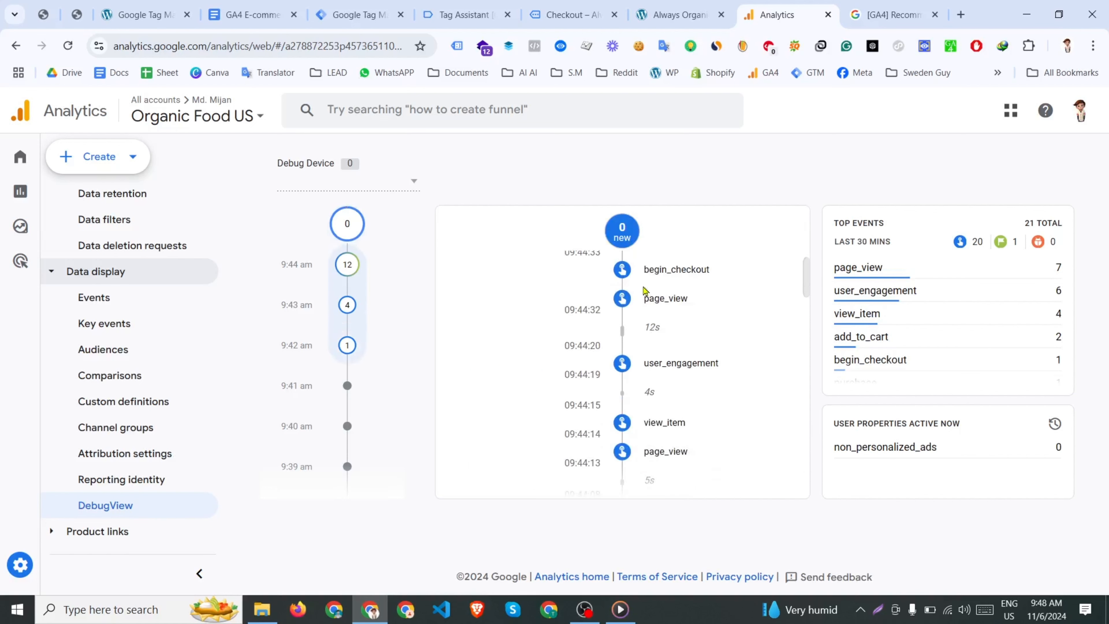
pyautogui.click(628, 276)
pyautogui.scroll(-5, 560, 277)
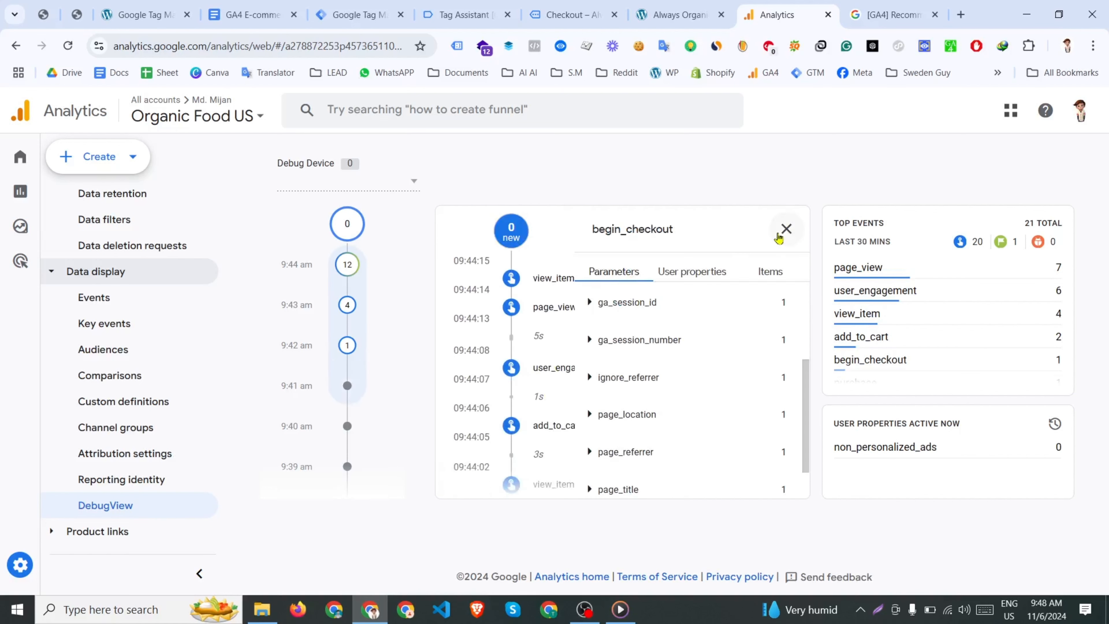
pyautogui.click(786, 228)
pyautogui.click(626, 424)
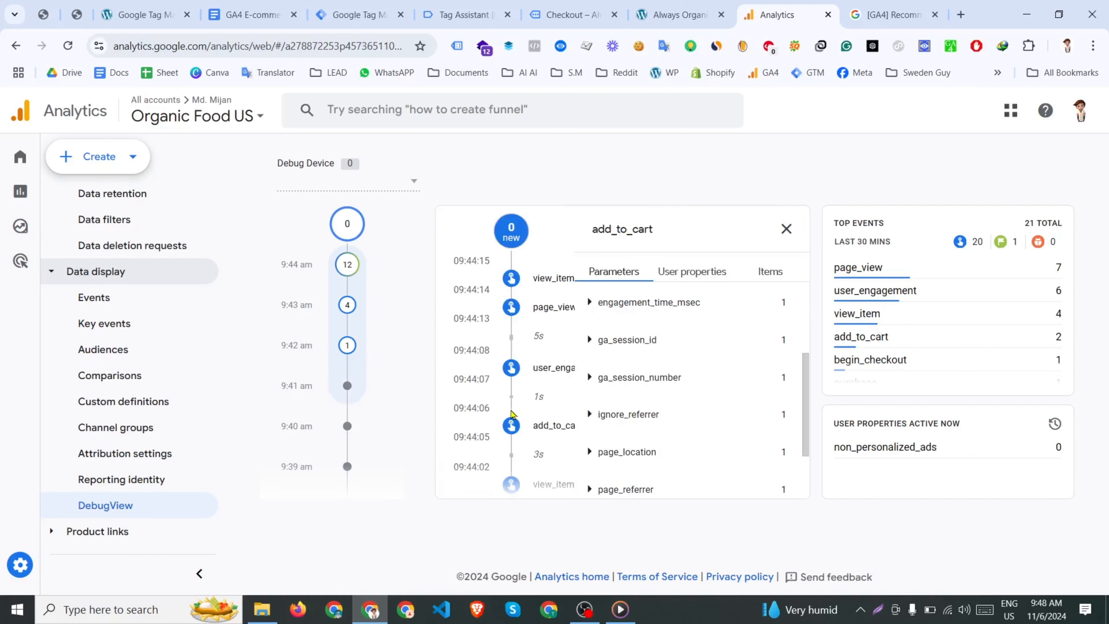
pyautogui.click(786, 226)
# Step: Inspect the view_item event and the earlier events in the DebugView timeline, and switch back to the store's order confirmation page
pyautogui.scroll(-5, 646, 372)
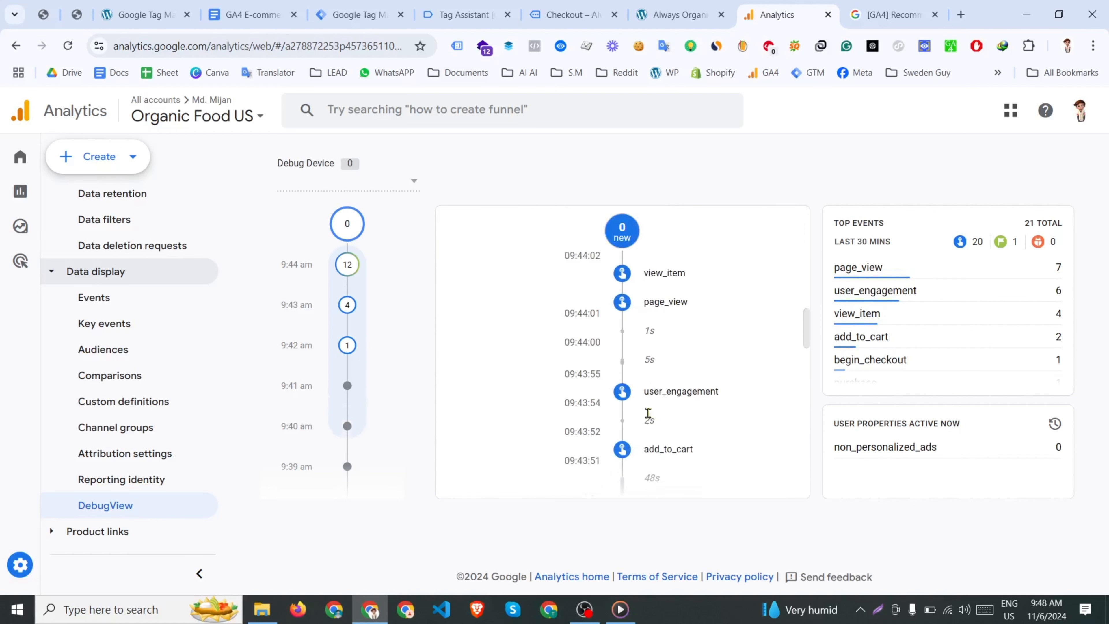
pyautogui.click(629, 280)
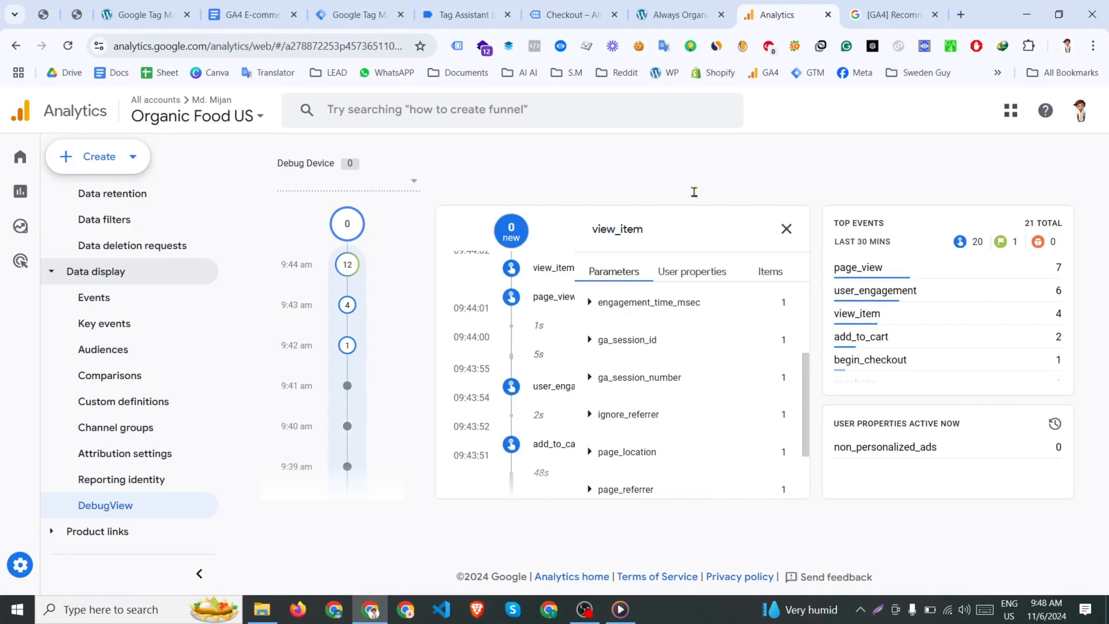
pyautogui.click(787, 228)
pyautogui.scroll(-5, 650, 393)
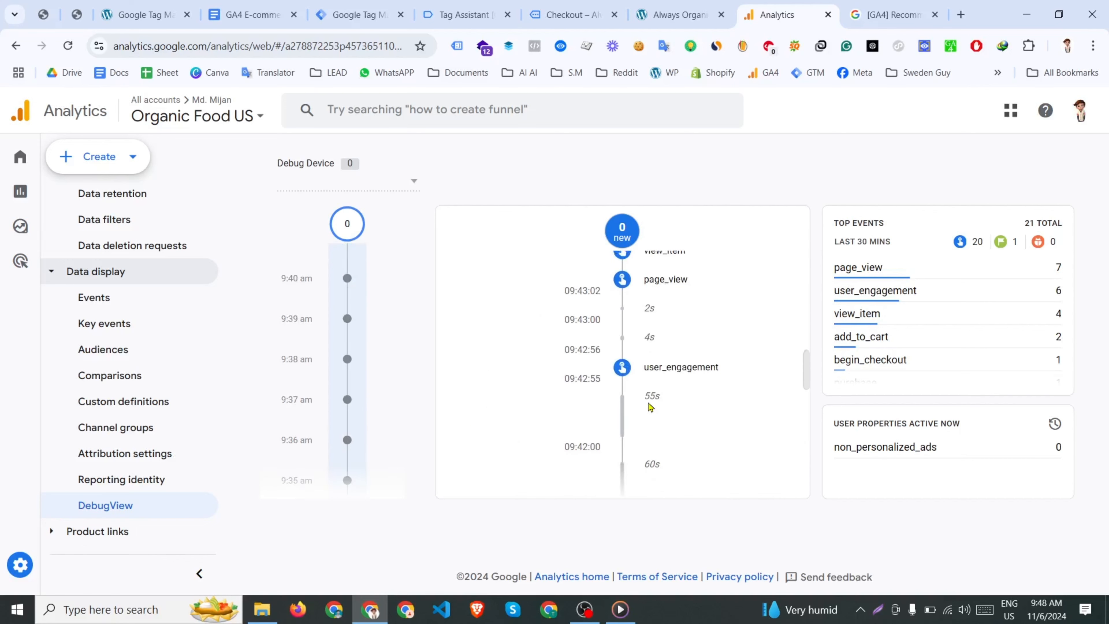
pyautogui.scroll(10, 650, 408)
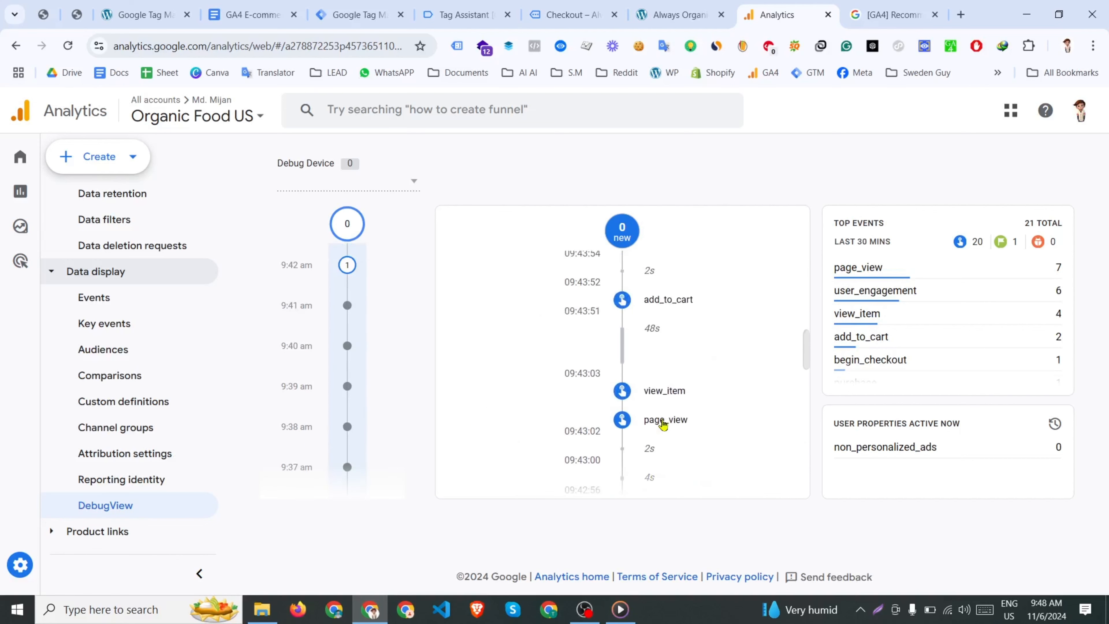
pyautogui.click(529, 19)
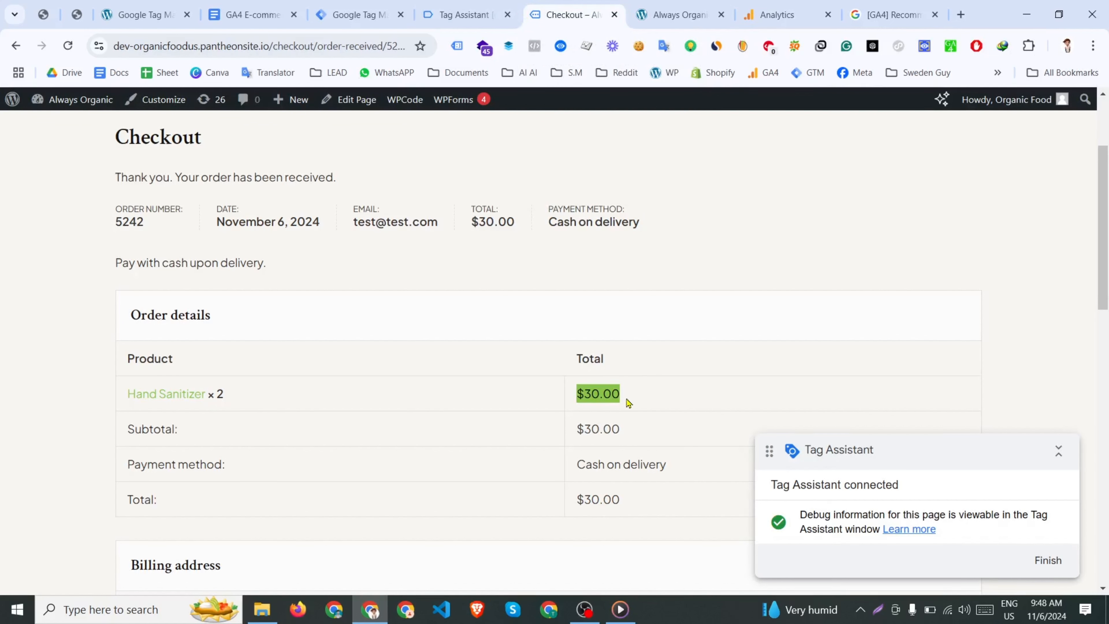